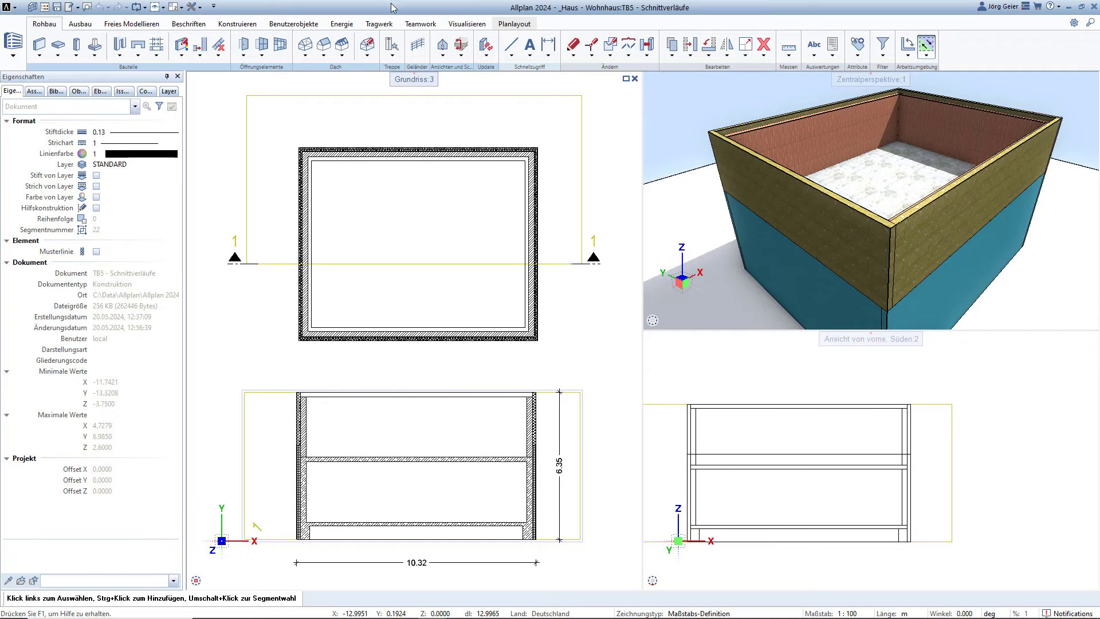
- Make drawing 35 'Decke über EG' under Erdgeschoss the active drawing in the drawing structure
left_click(236, 315)
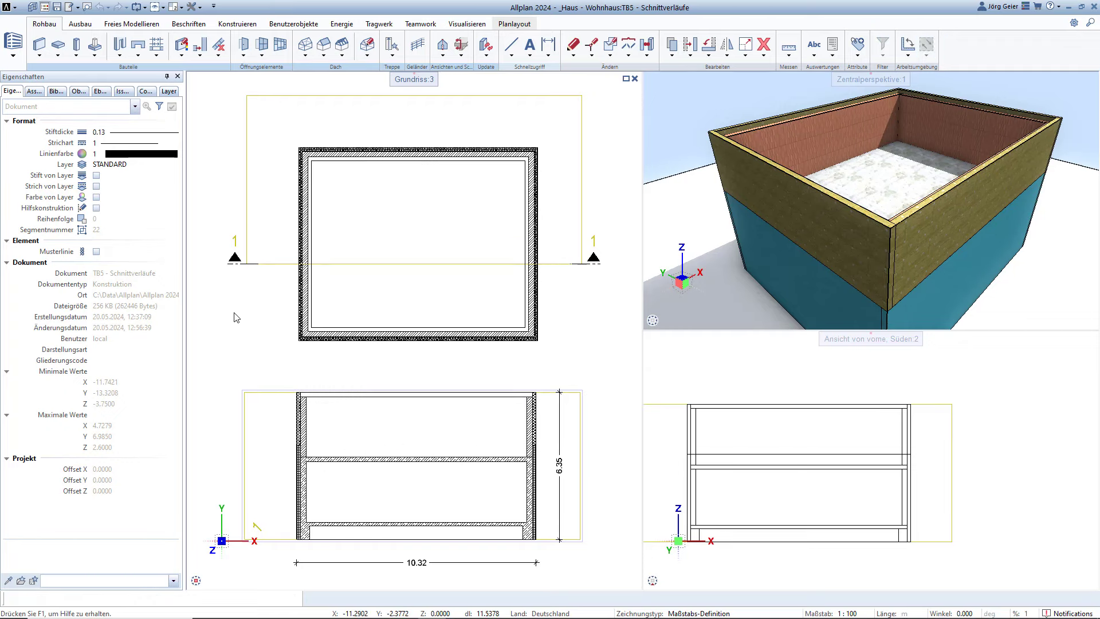
key("F2")
scroll(236, 315, "down", 1)
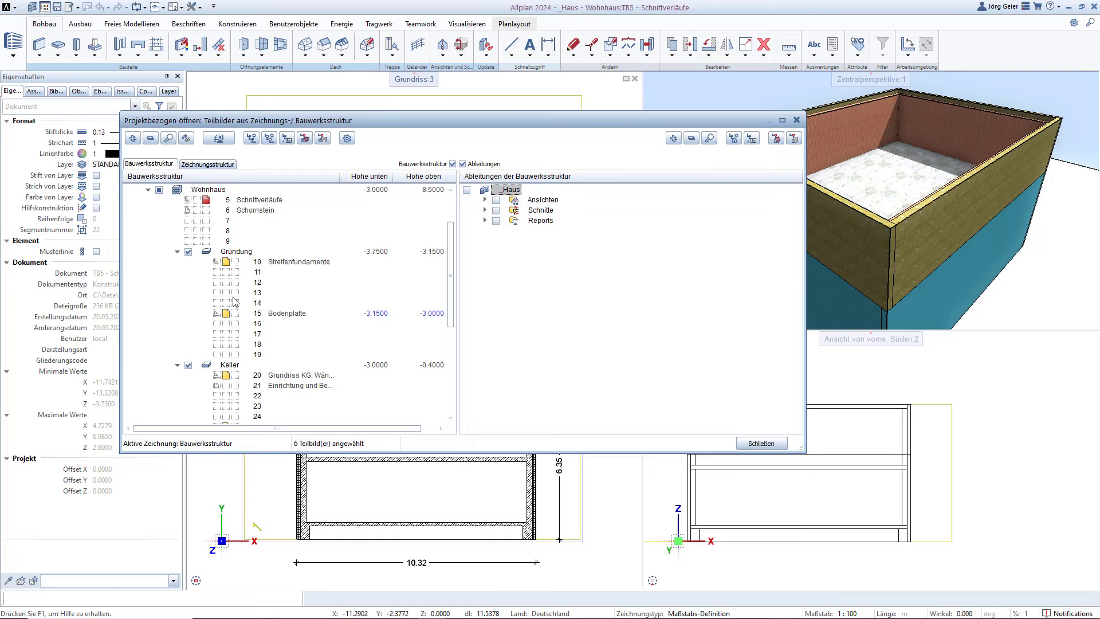
scroll(233, 302, "down", 2)
scroll(233, 303, "down", 2)
scroll(232, 304, "down", 2)
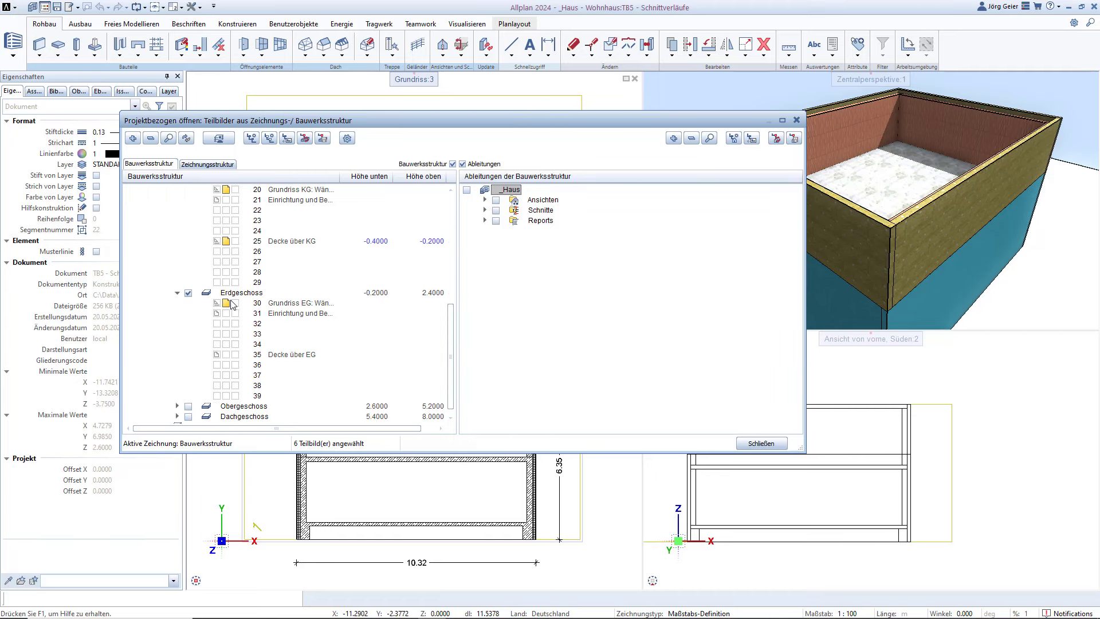
left_click(235, 354)
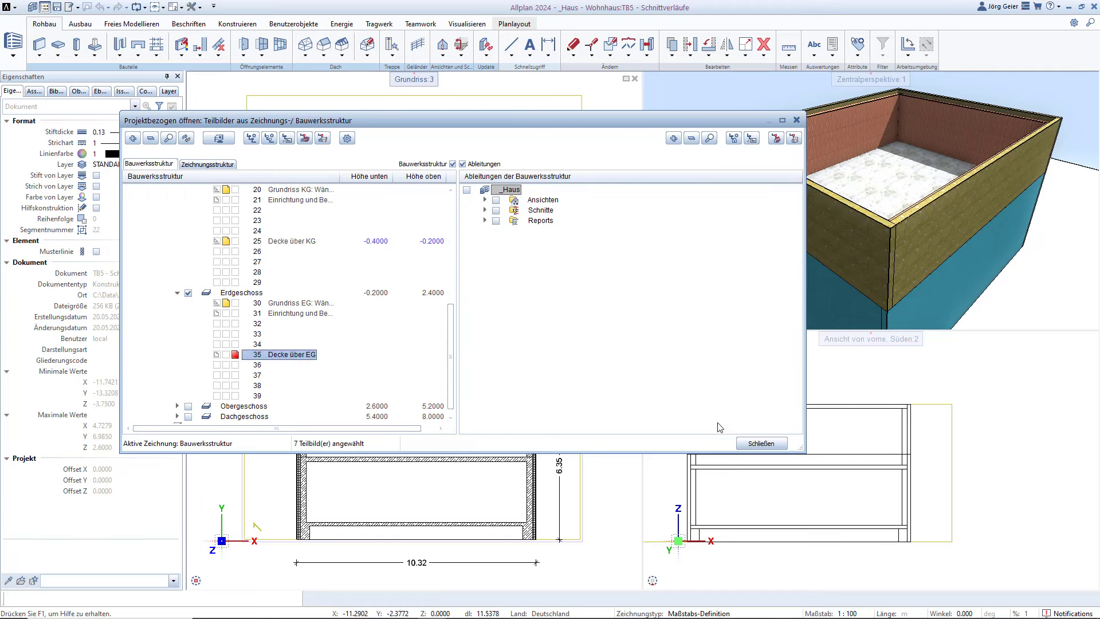
left_click(752, 443)
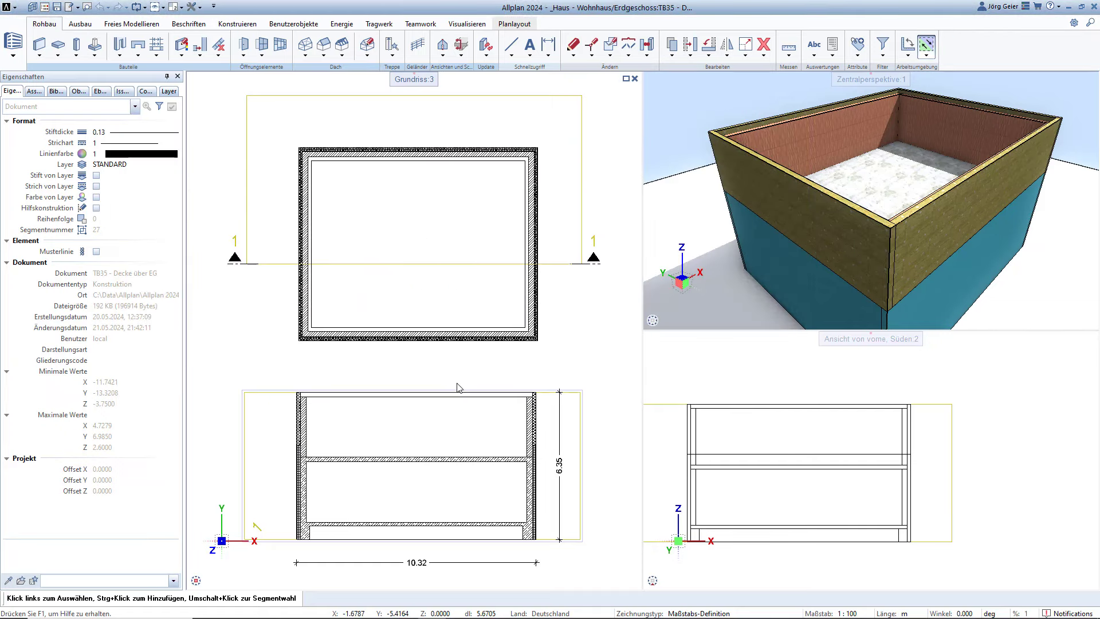
- Draw a slab with the existing slab's properties across the building top between two opposite corners
right_click(383, 463)
right_click(384, 463)
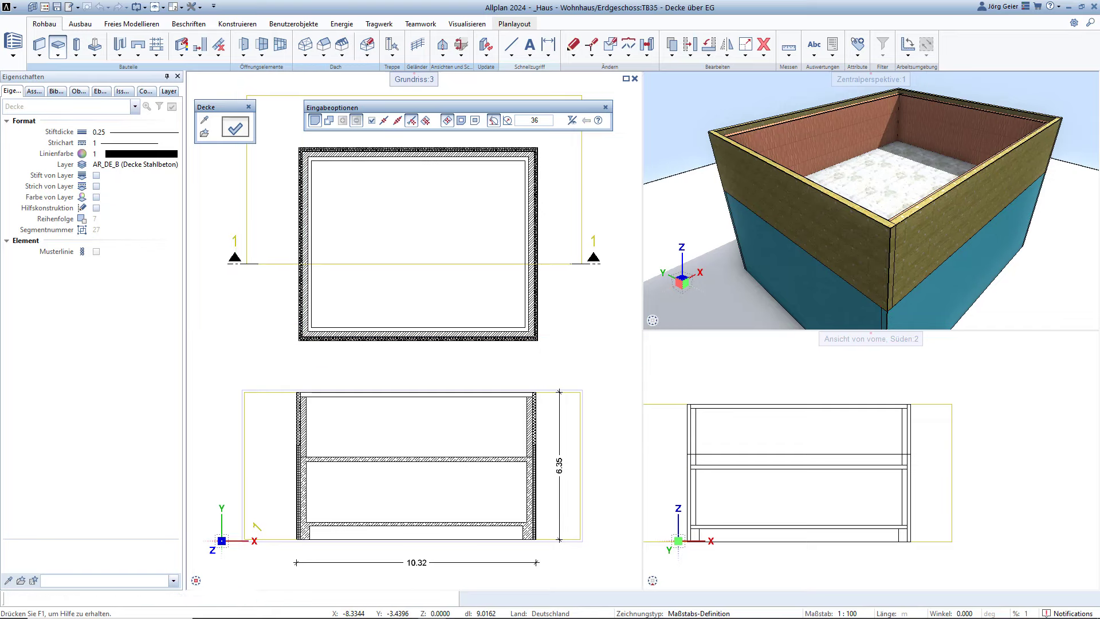
left_click(535, 150)
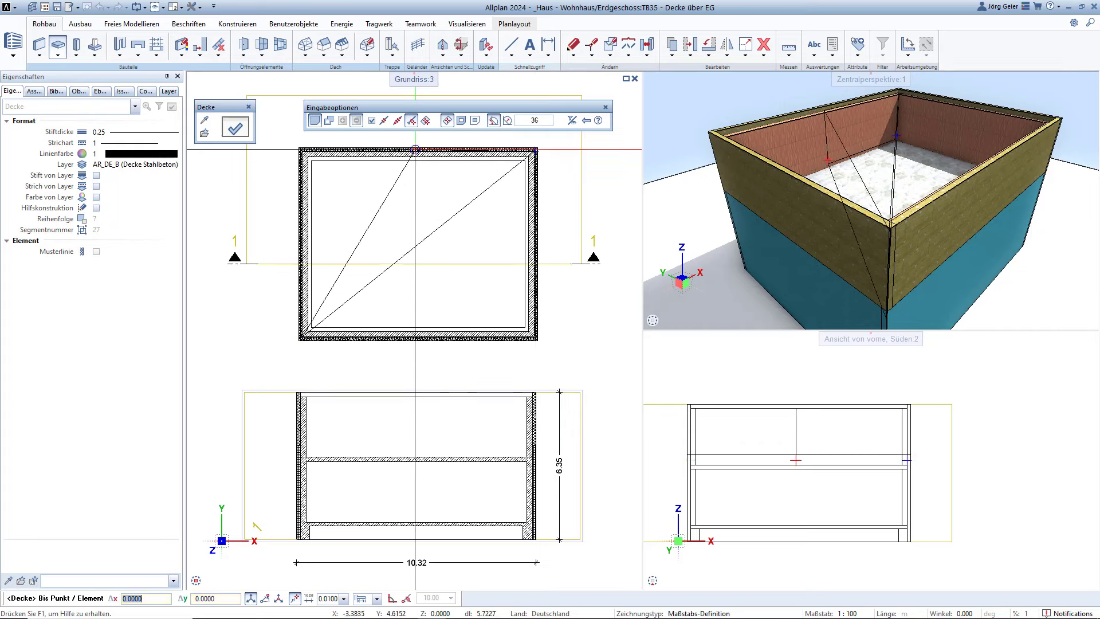
left_click(300, 338)
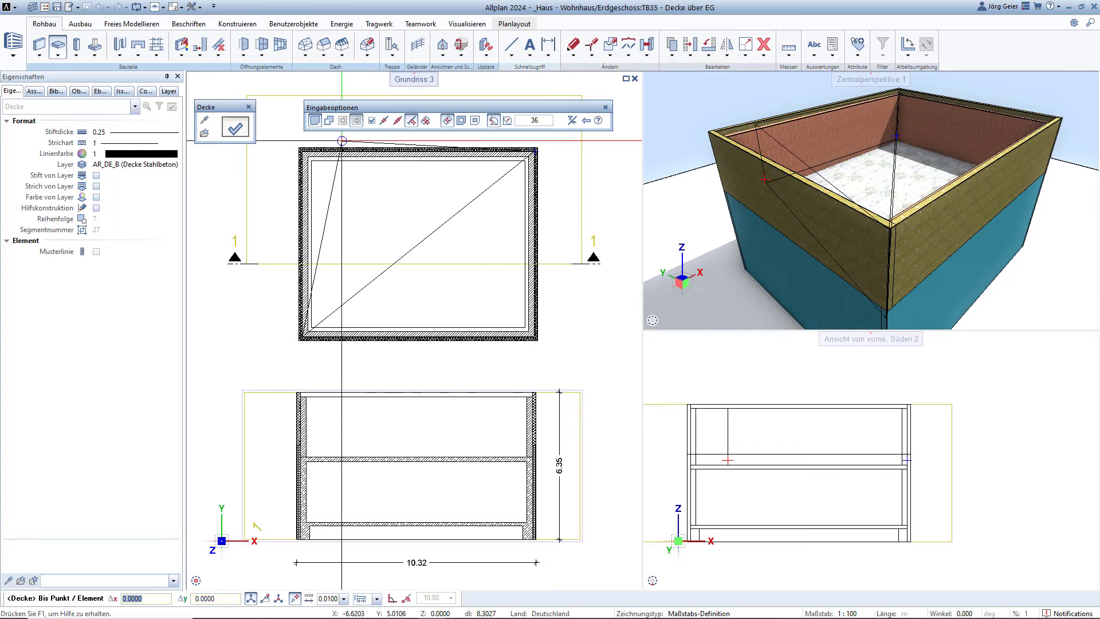
key("Escape")
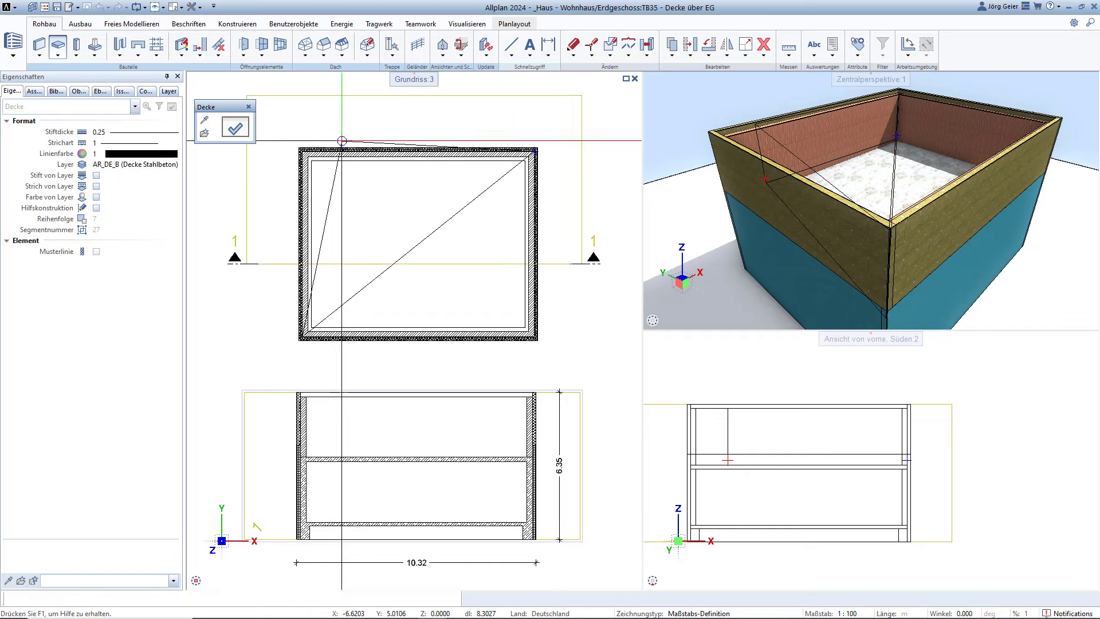
key("Escape")
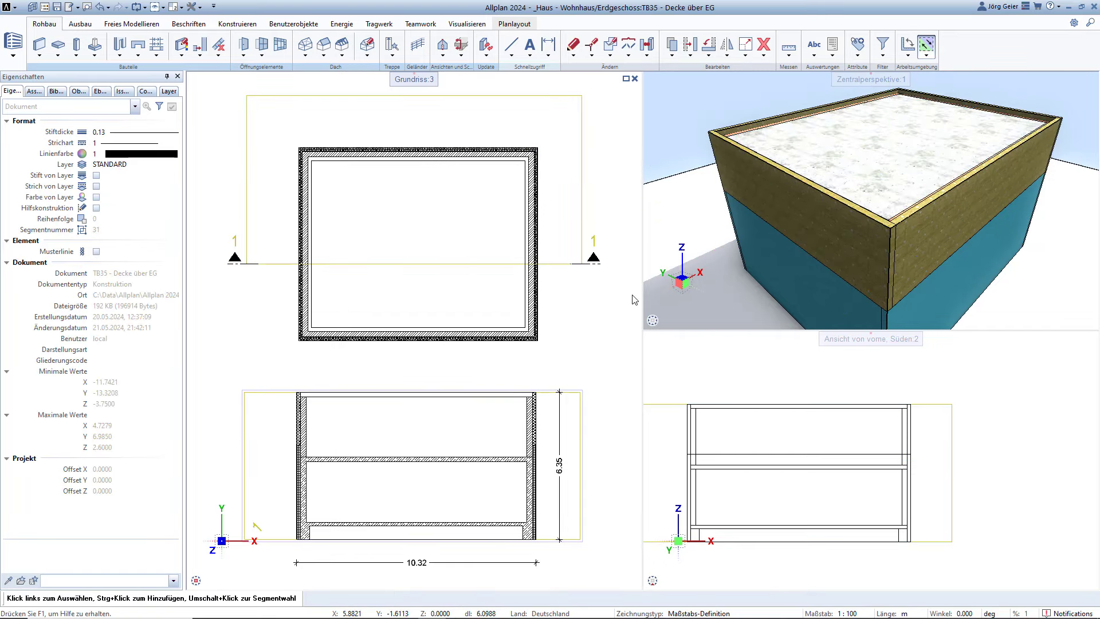
left_click(727, 452)
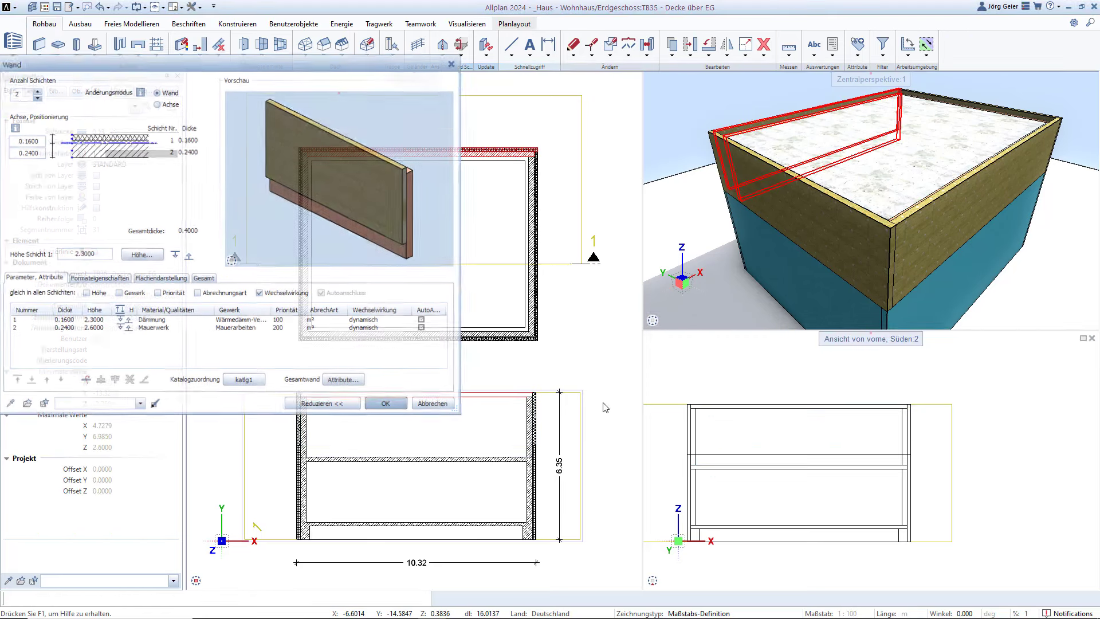
left_click(434, 405)
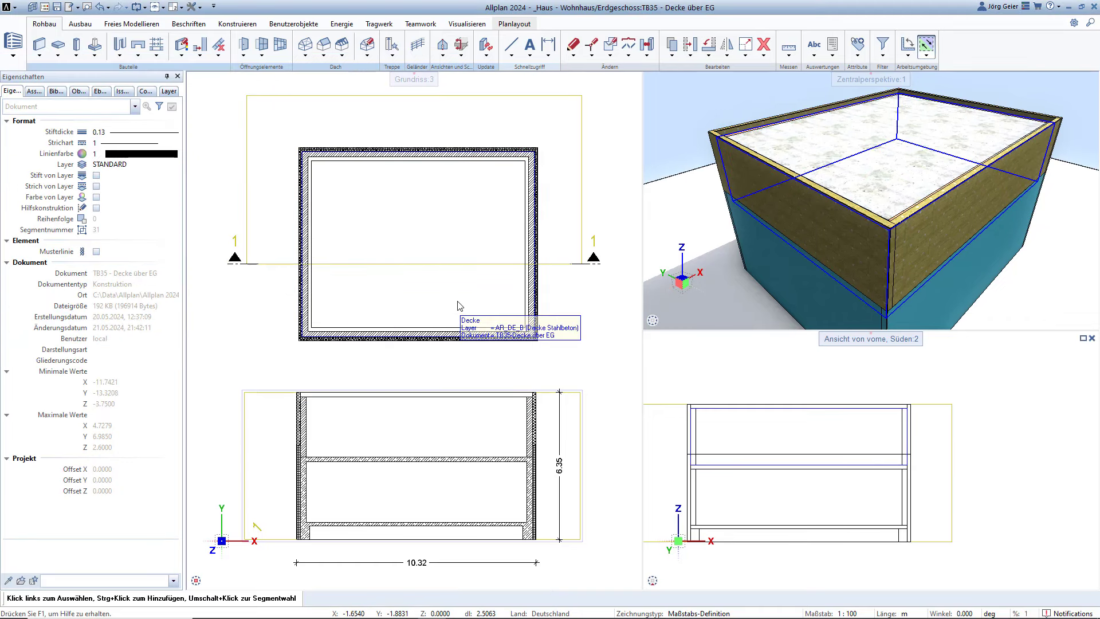
left_click(458, 304)
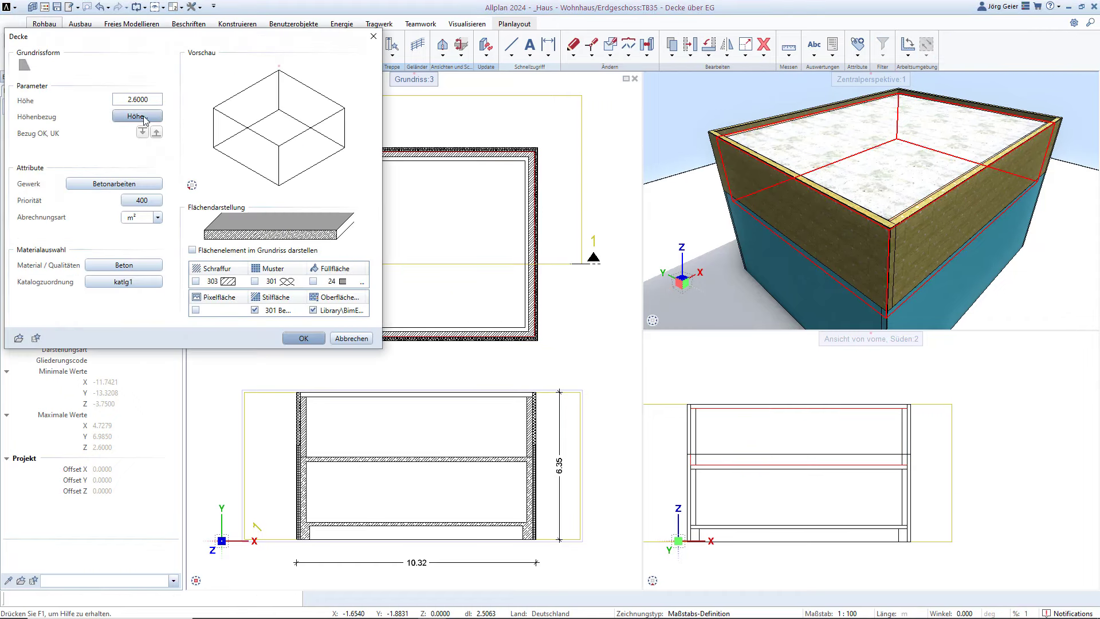
left_click(145, 118)
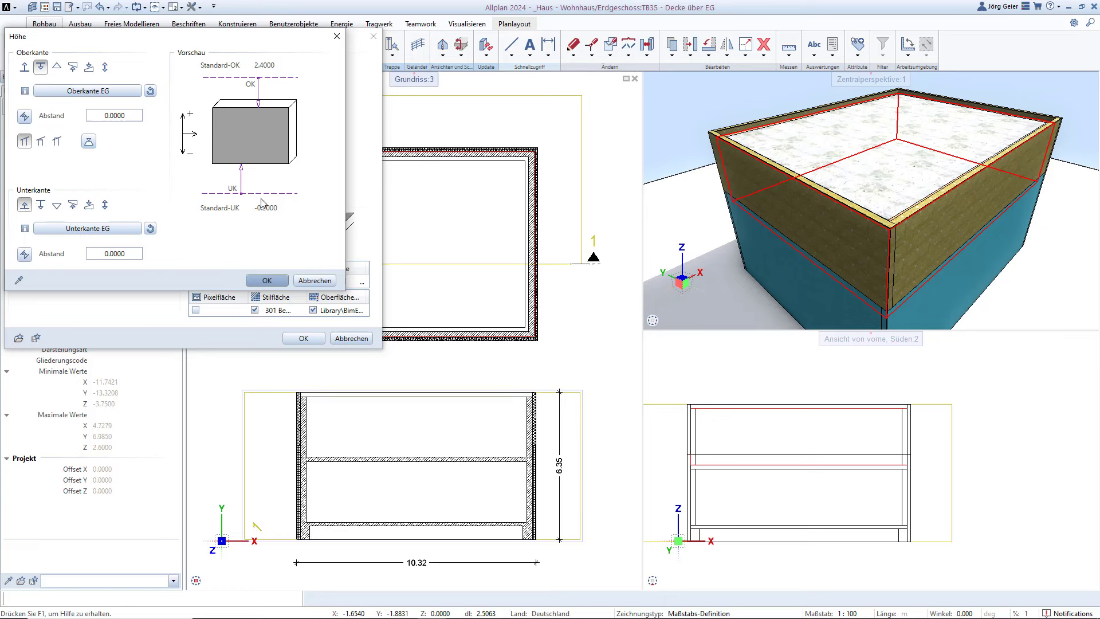
left_click(266, 281)
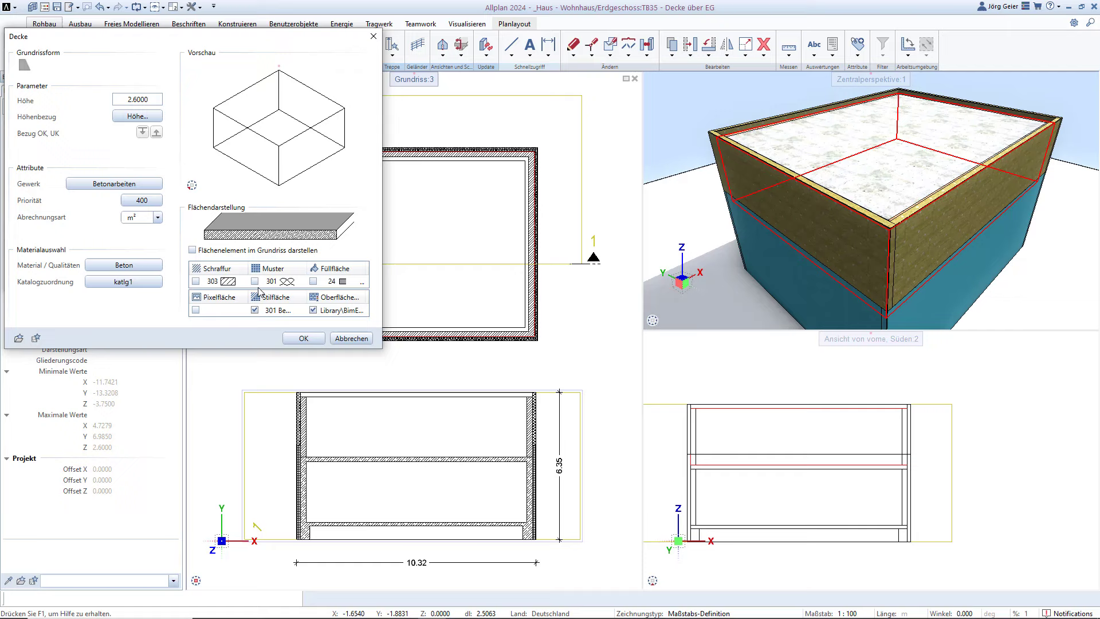
left_click(300, 339)
- Assign drawing 35 to levels Oberkante EG and Unterkante OG (2.4000 to 2.6000)
key("ctrl+o")
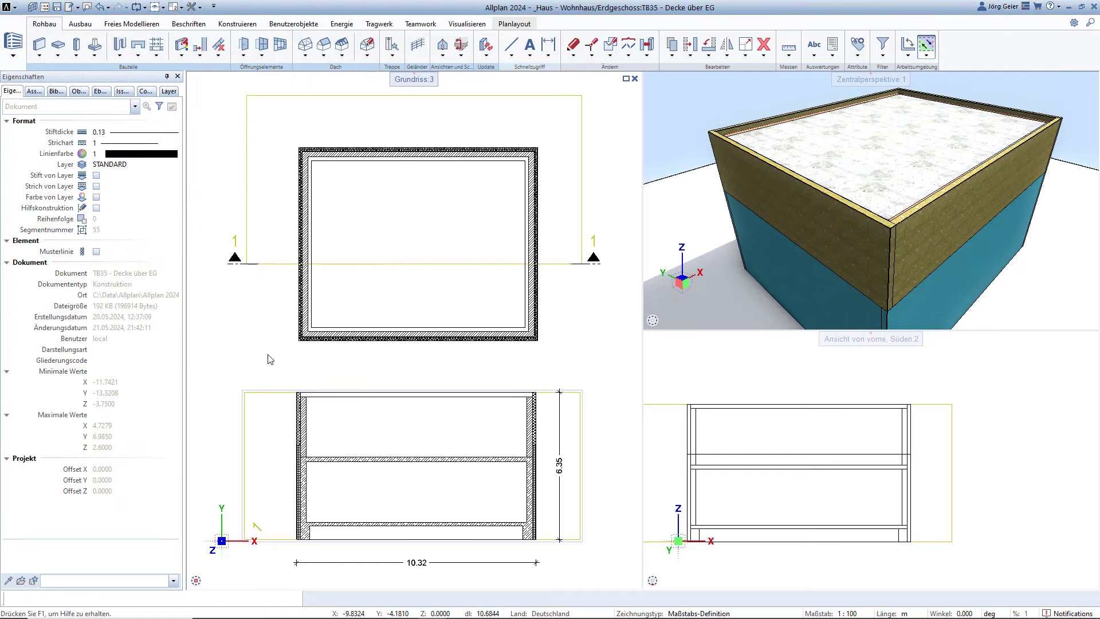
right_click(257, 396)
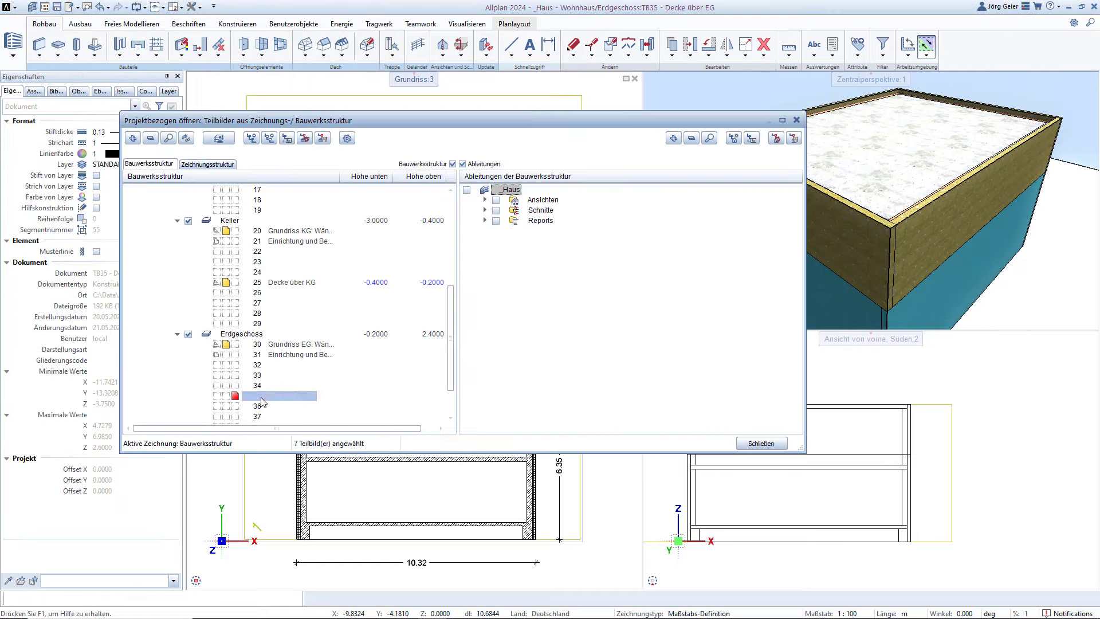
left_click(297, 419)
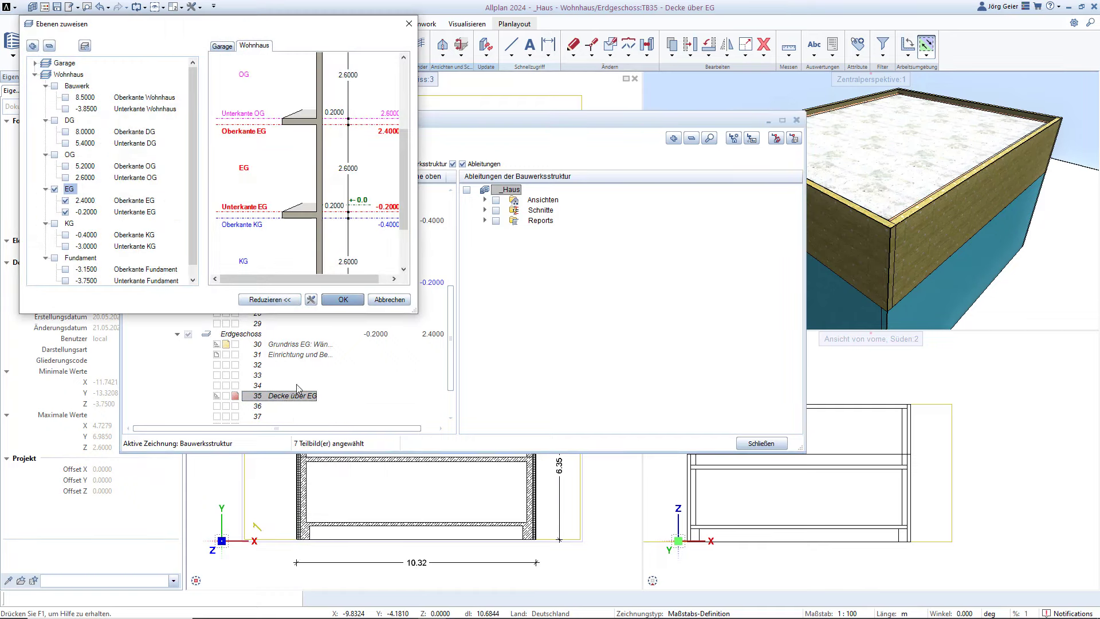
left_click(67, 201)
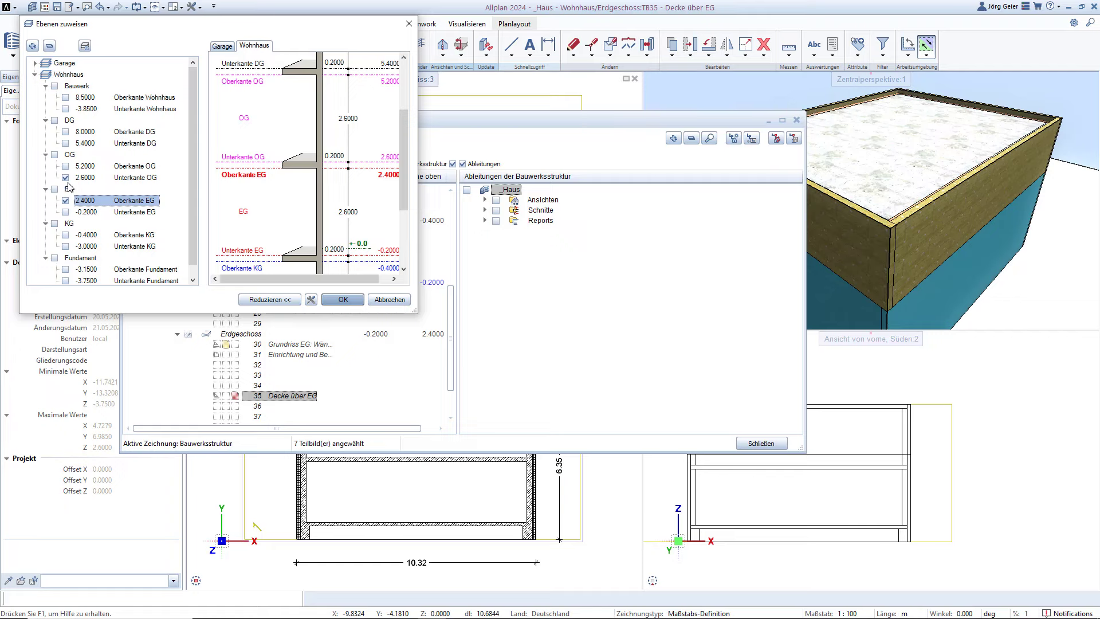
left_click(342, 300)
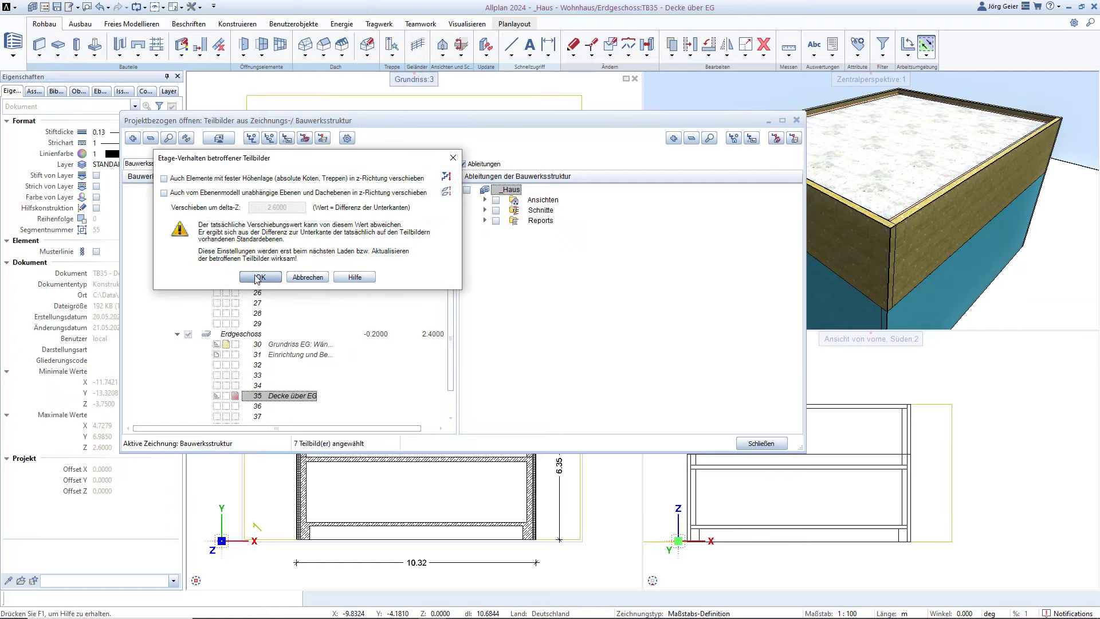
left_click(259, 277)
left_click(746, 444)
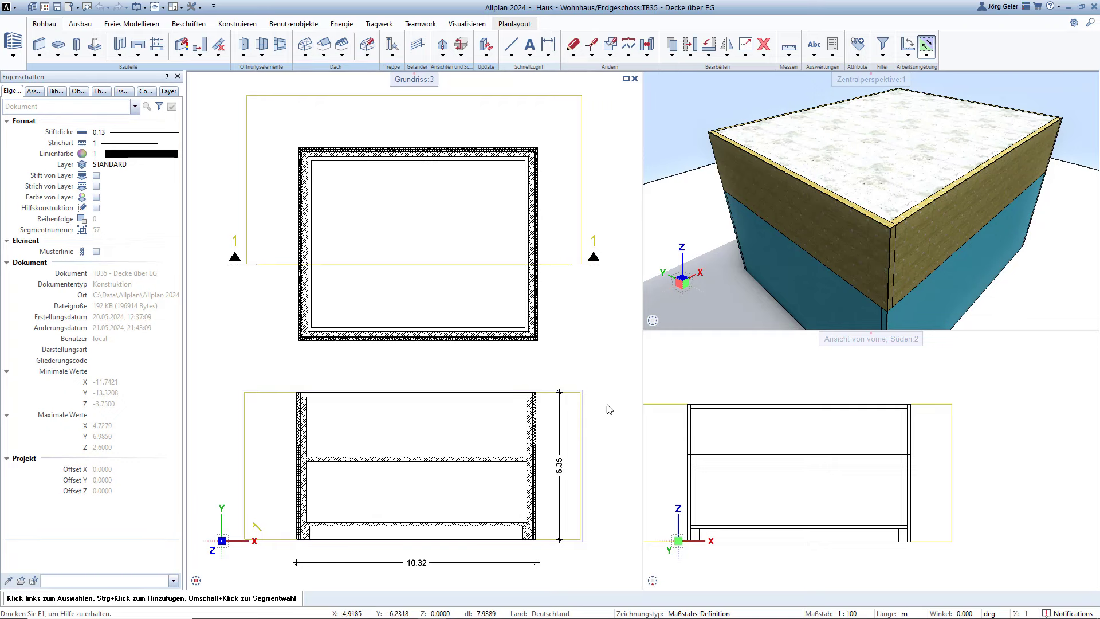
- Add drawings 35 Decke über EG and 40 Grundriss OG to section 1's source drawings
double_click(584, 424)
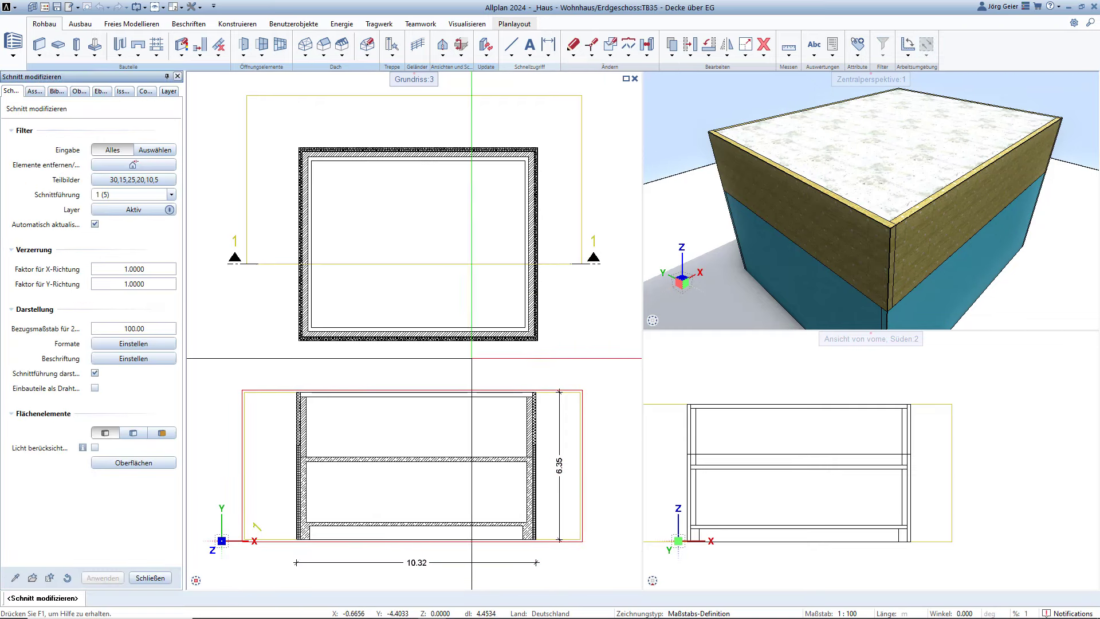
left_click(139, 180)
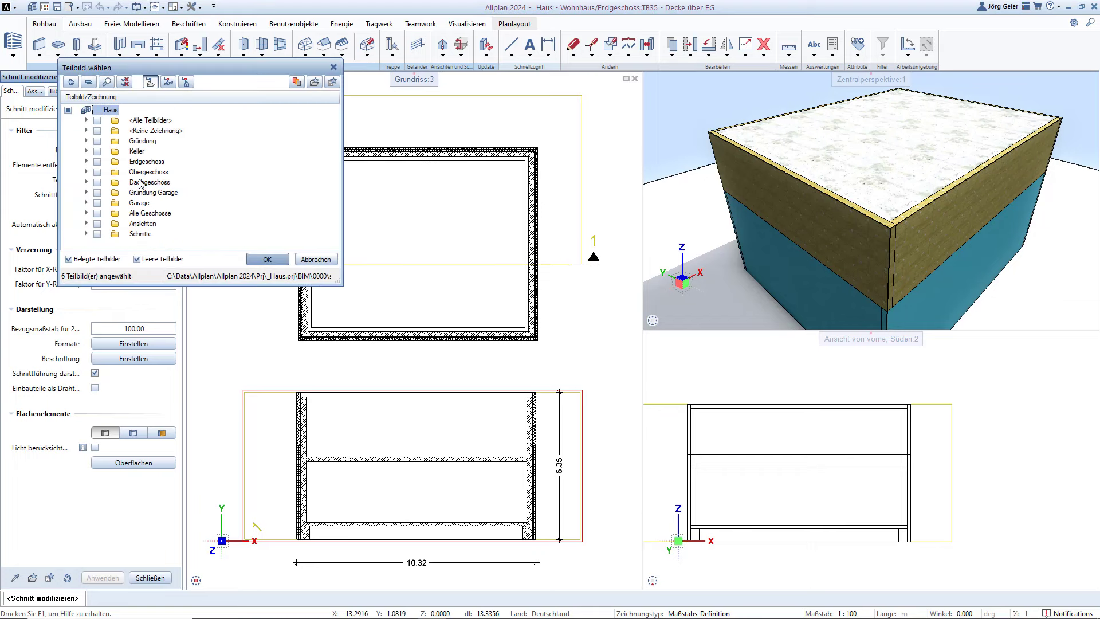
left_click(168, 82)
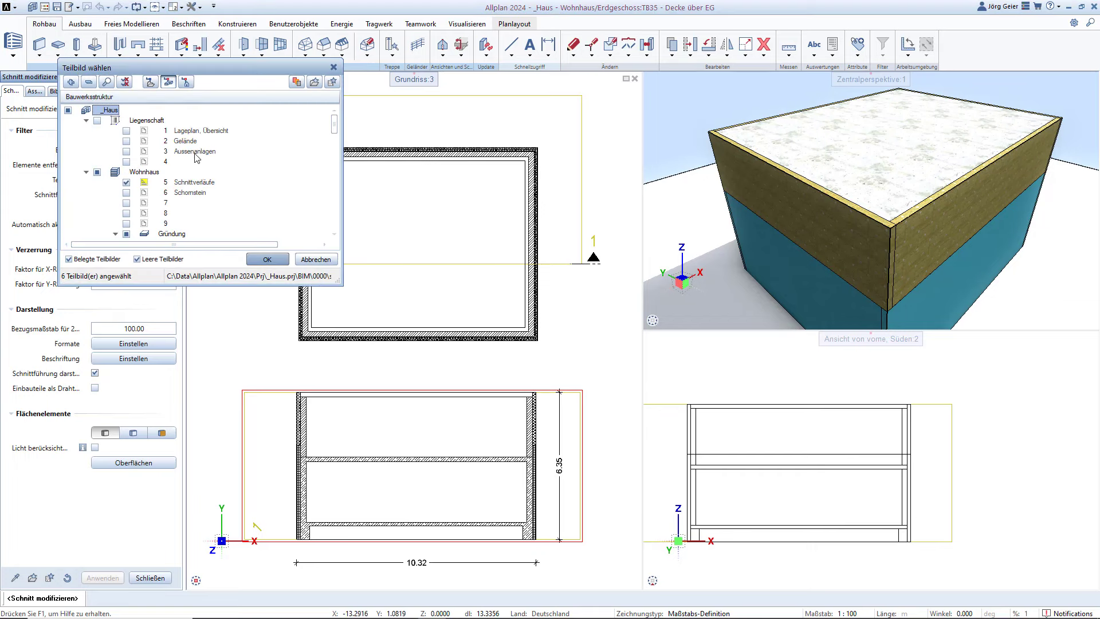
scroll(202, 182, "down", 1)
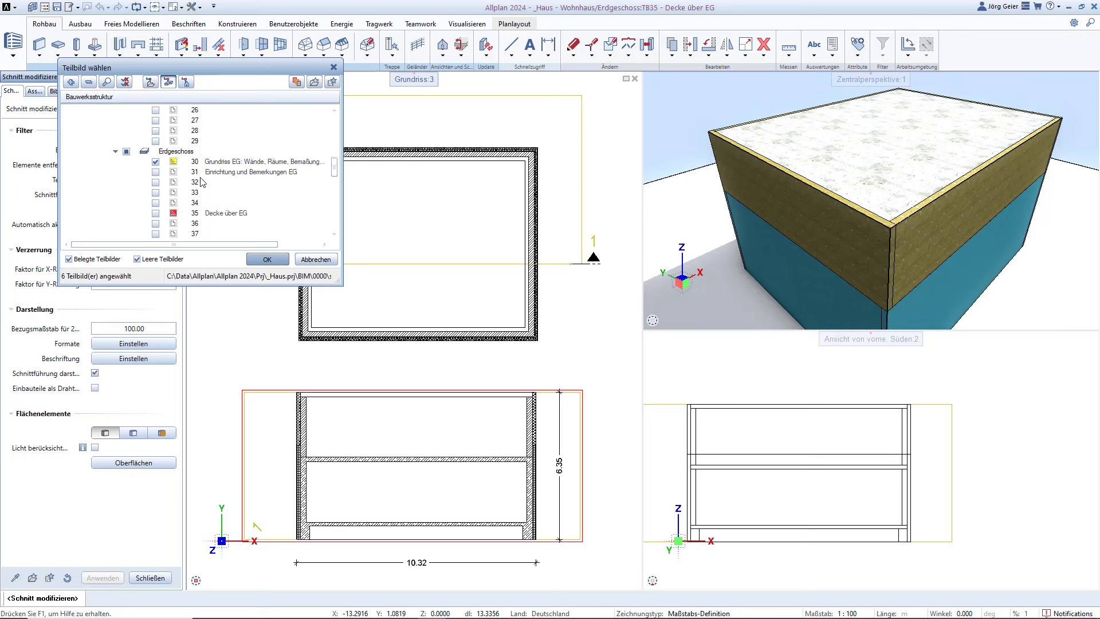
left_click(156, 212)
scroll(239, 175, "down", 1)
scroll(239, 175, "down", 1)
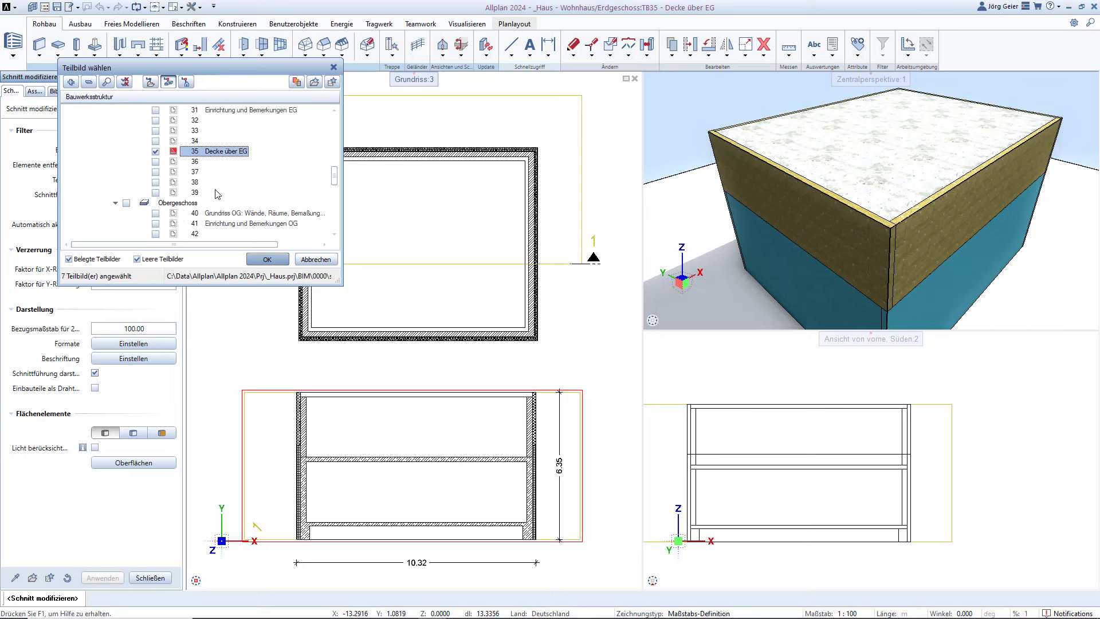
left_click(155, 214)
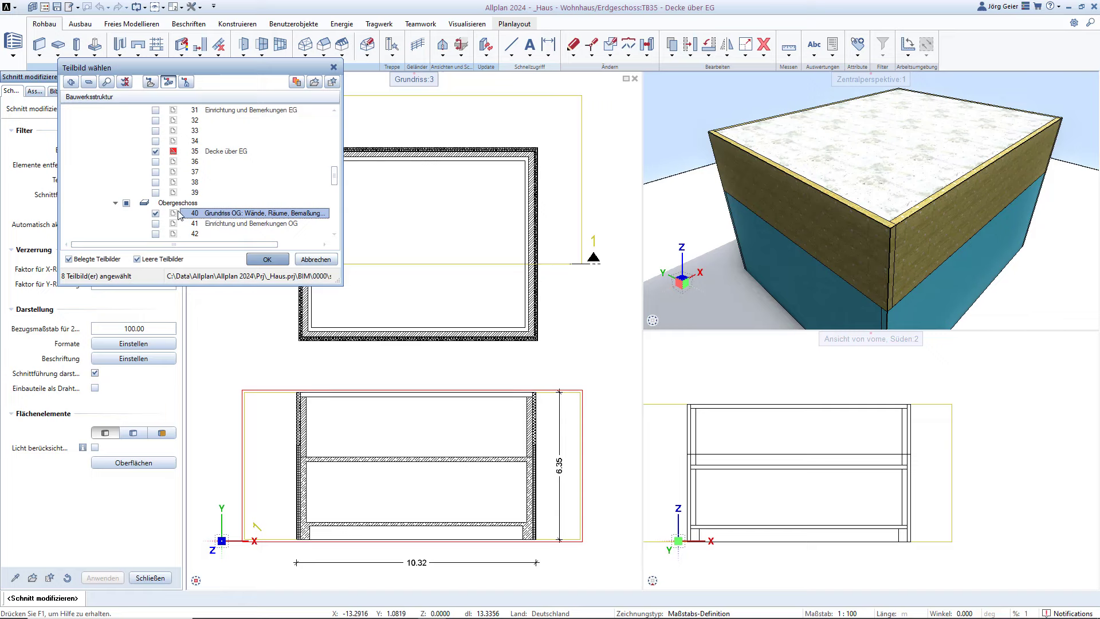
left_click(267, 259)
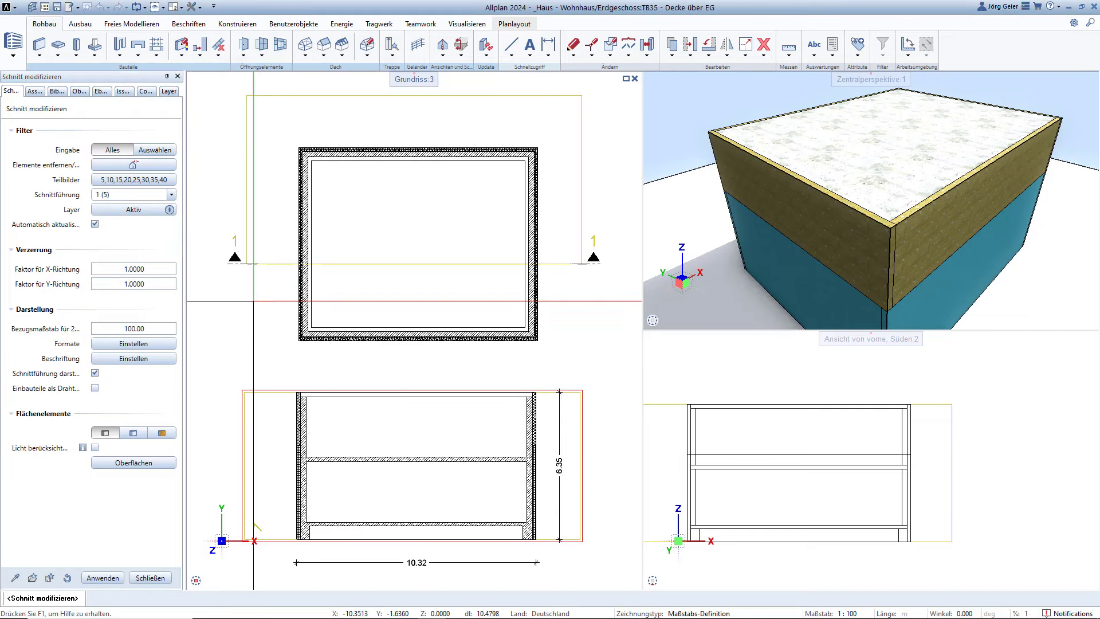
left_click(110, 579)
- Rename the Obergeschoss storey to Flachdach
left_click(150, 577)
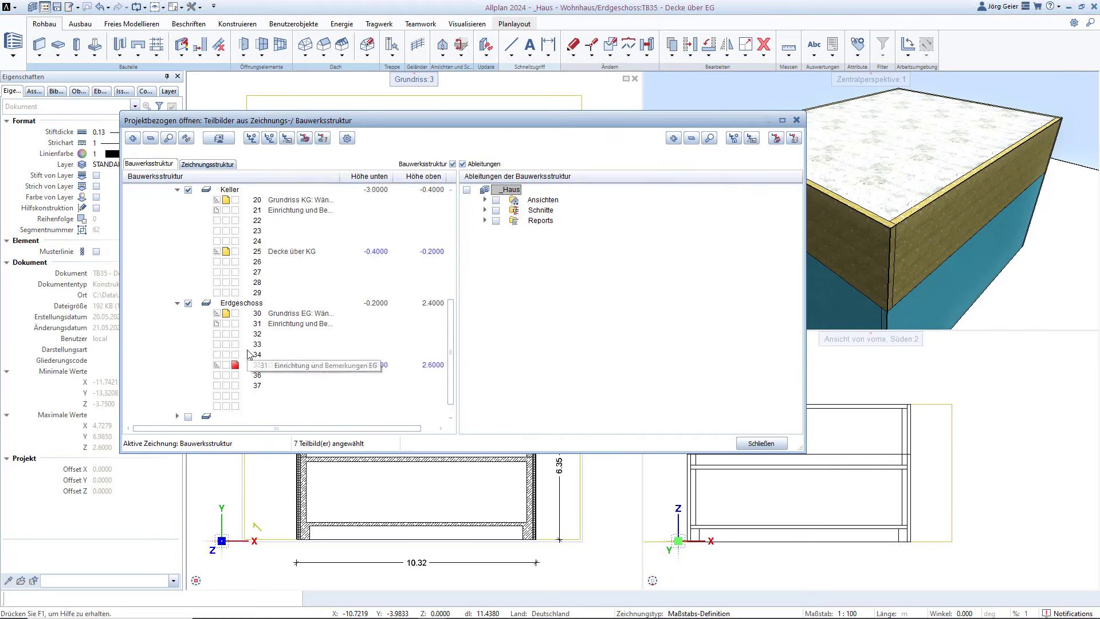
right_click(233, 397)
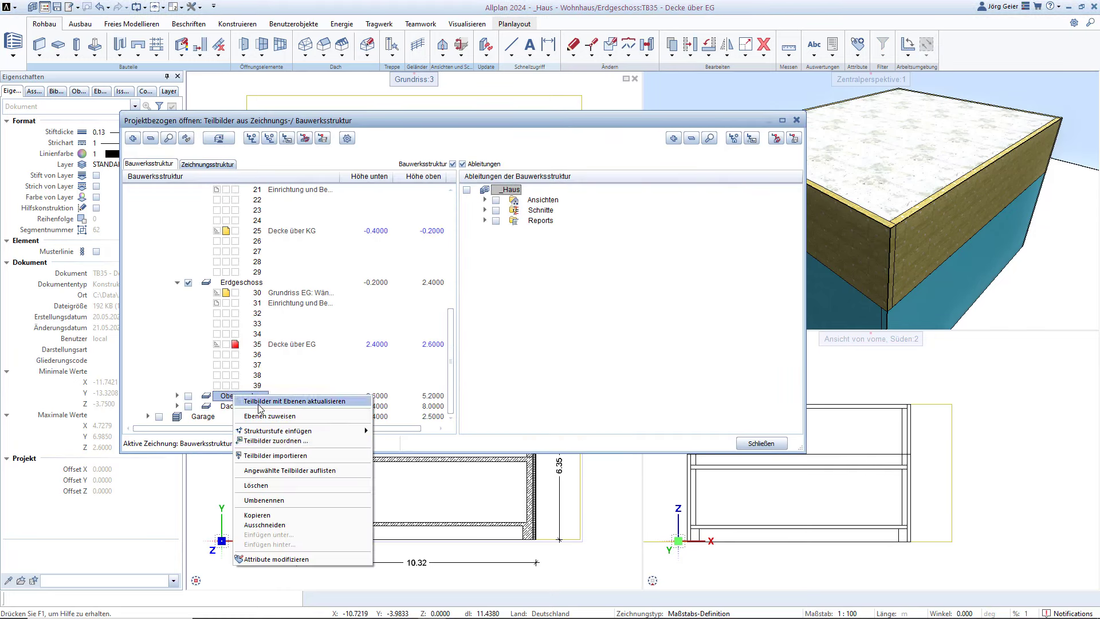
left_click(257, 500)
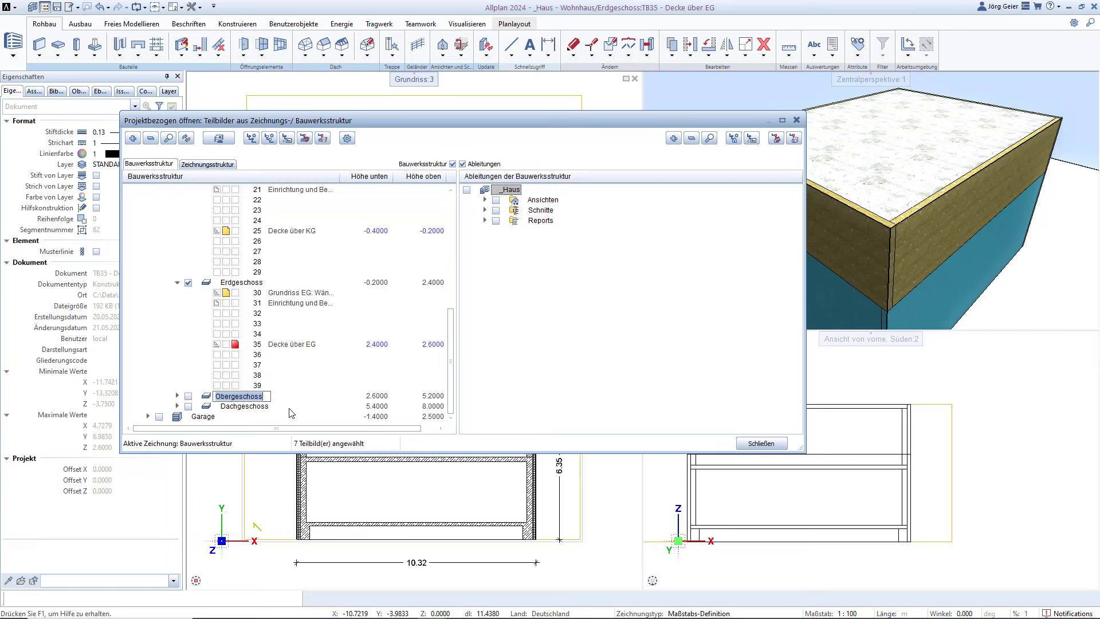
type("Flac")
type("hdach")
key("Return")
- Rename drawing 40 to Attika and make it the current drawing
left_click(178, 396)
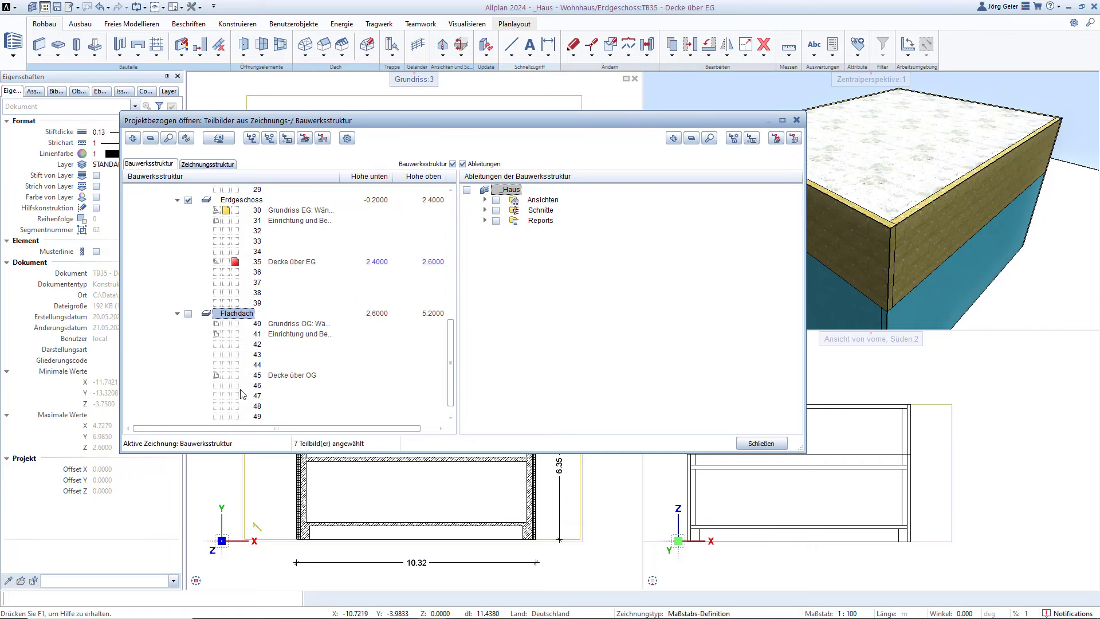
right_click(265, 325)
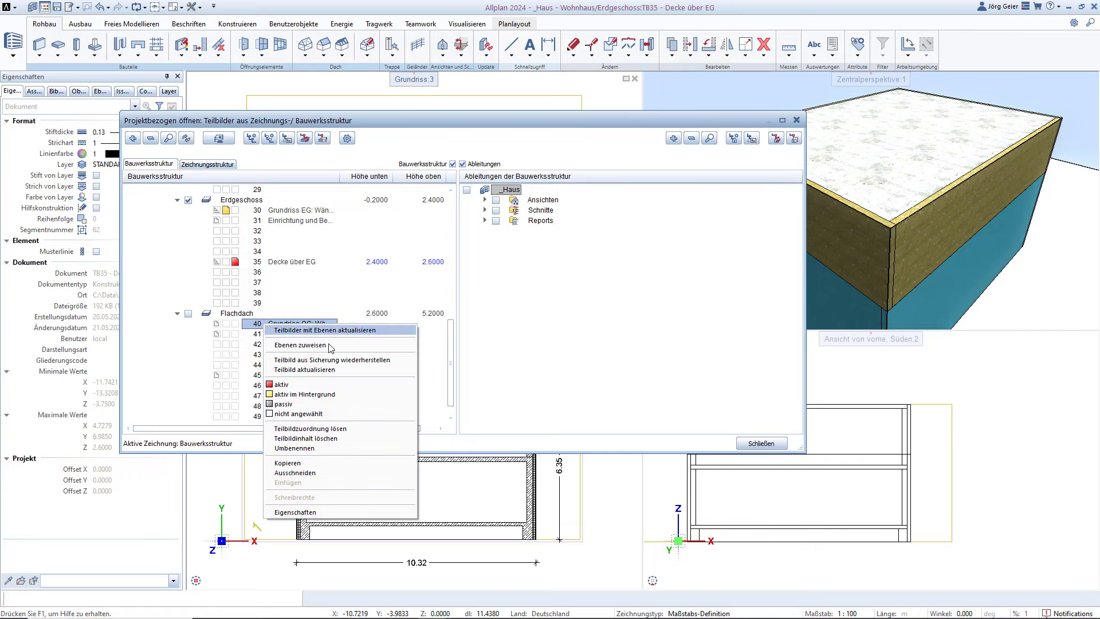
left_click(294, 448)
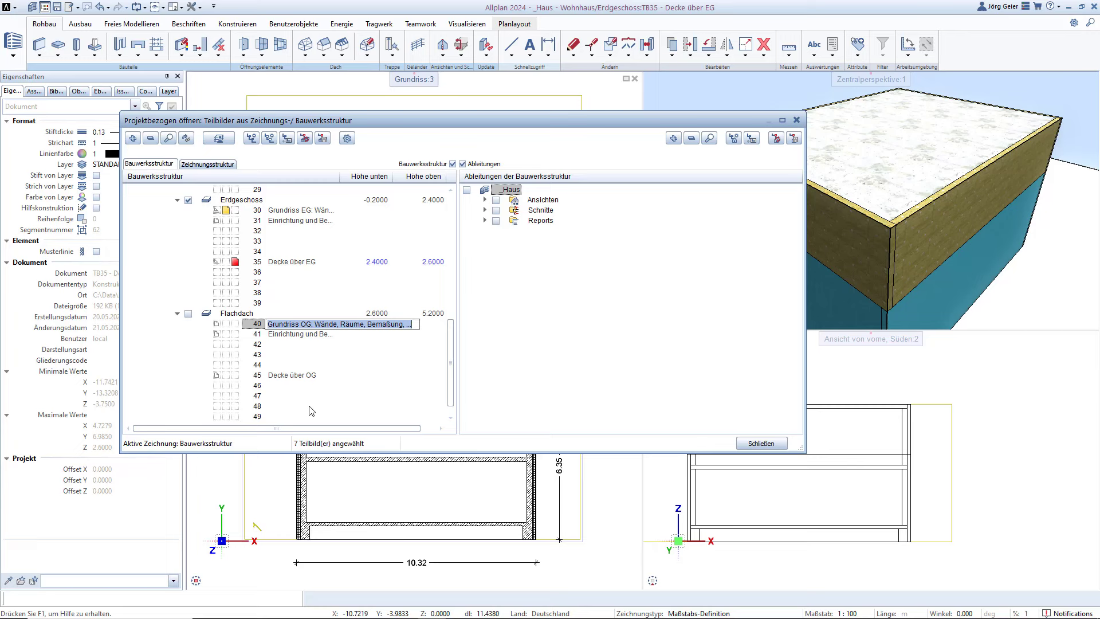
type("Attika")
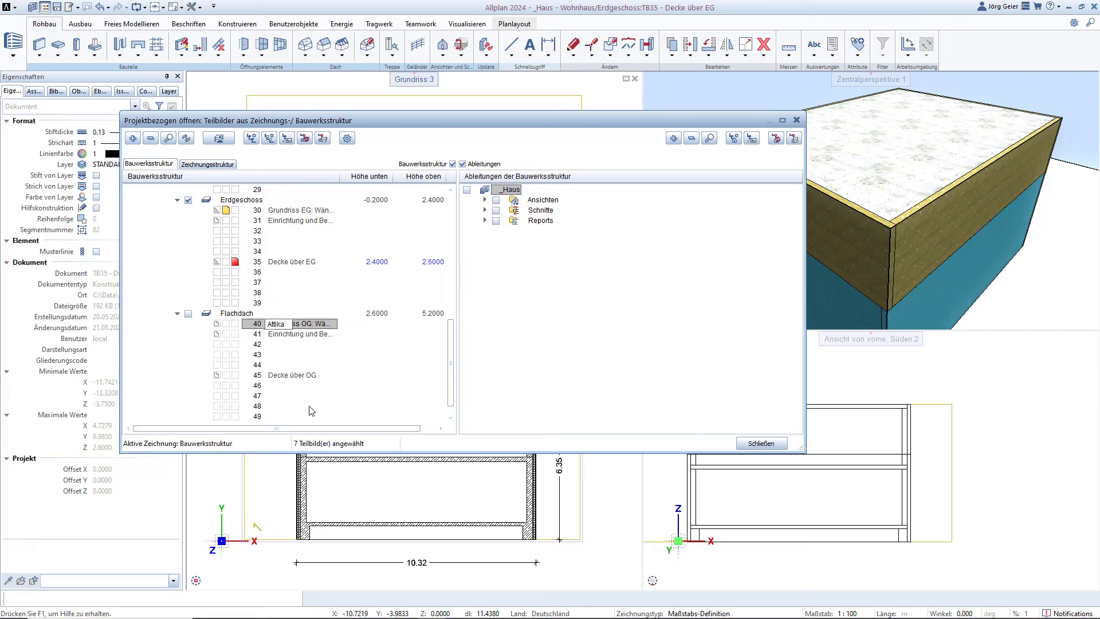
key("Return")
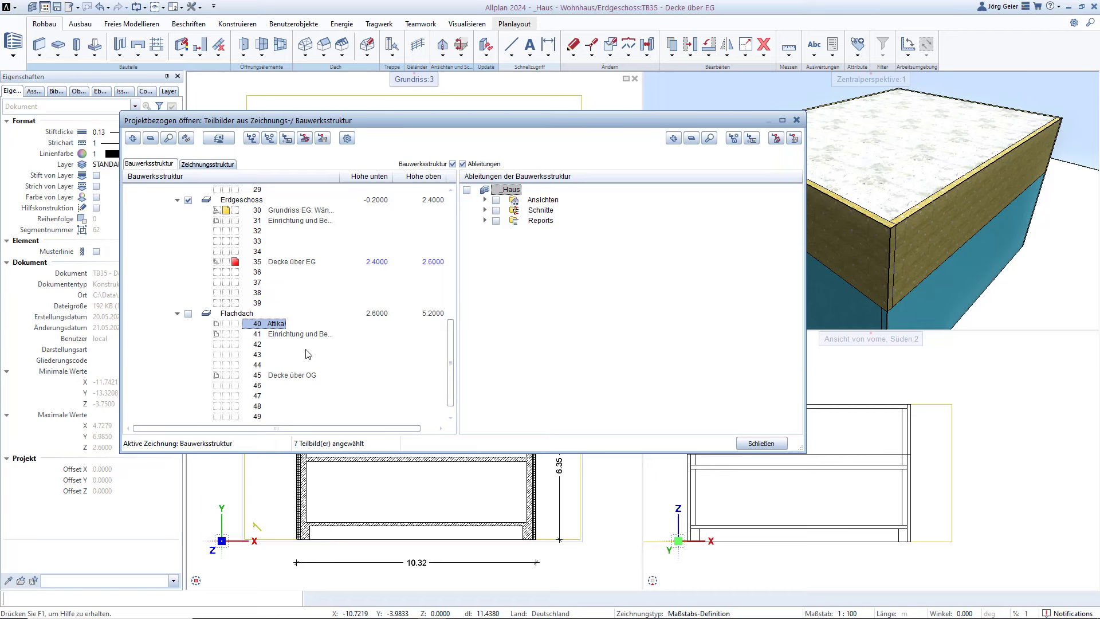
left_click(225, 261)
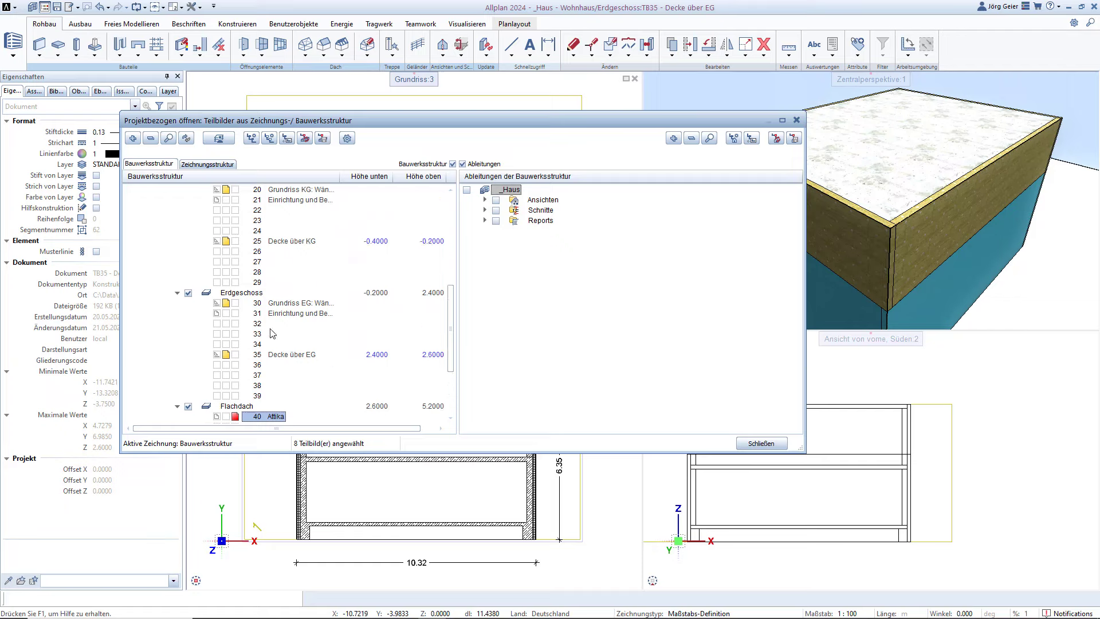
scroll(272, 344, "up", 1)
- Start a wall from the masonry Attika wall assistant template using rectangle input
left_click(760, 444)
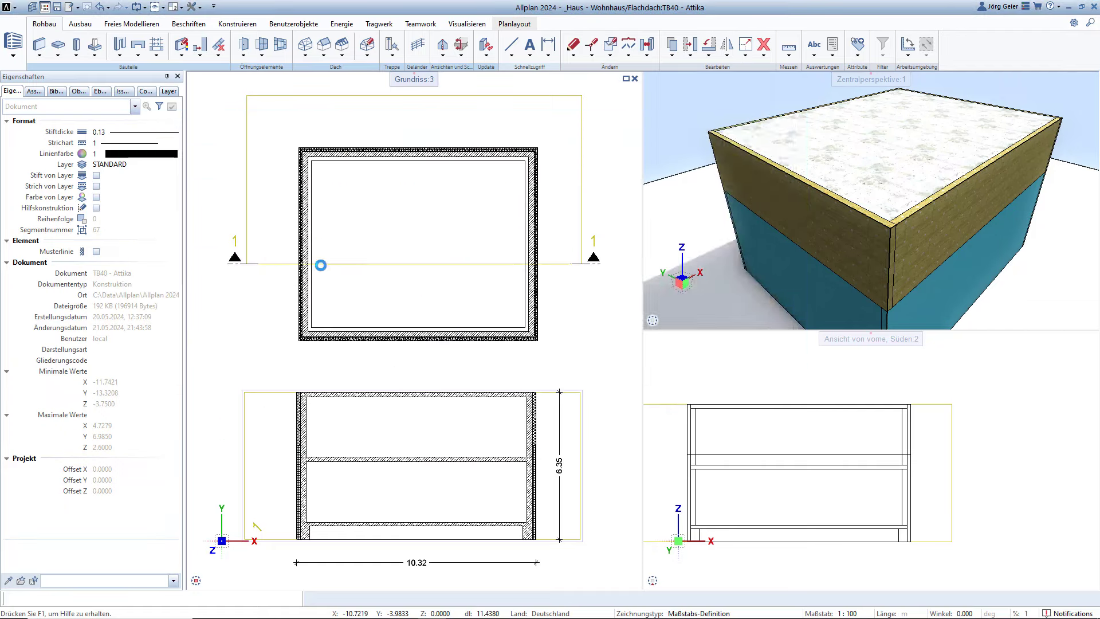
left_click(35, 94)
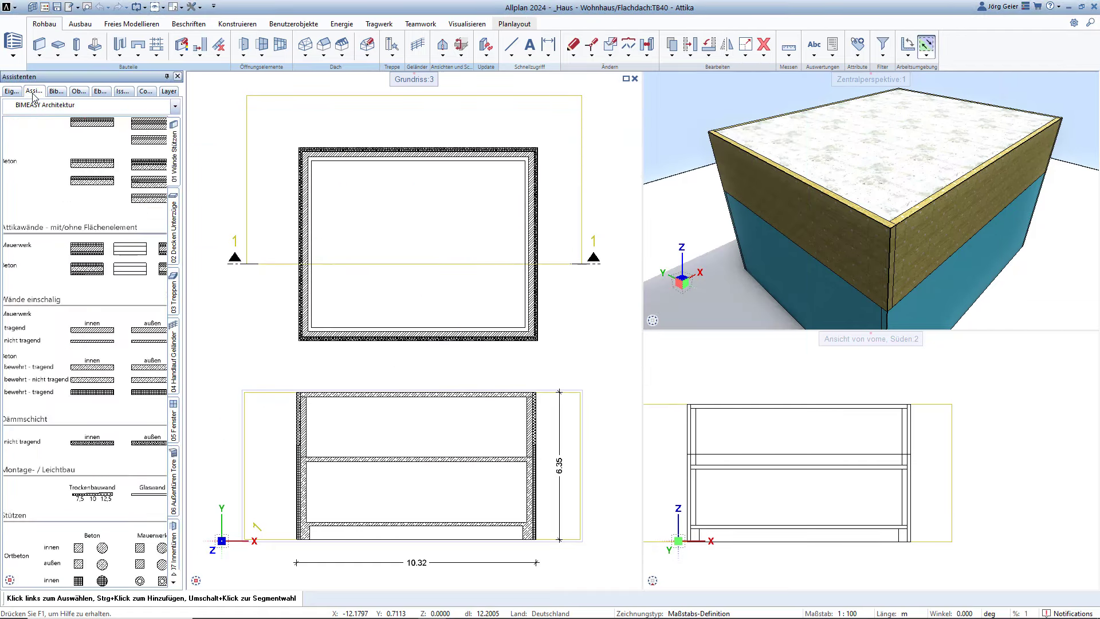
scroll(81, 264, "up", 2)
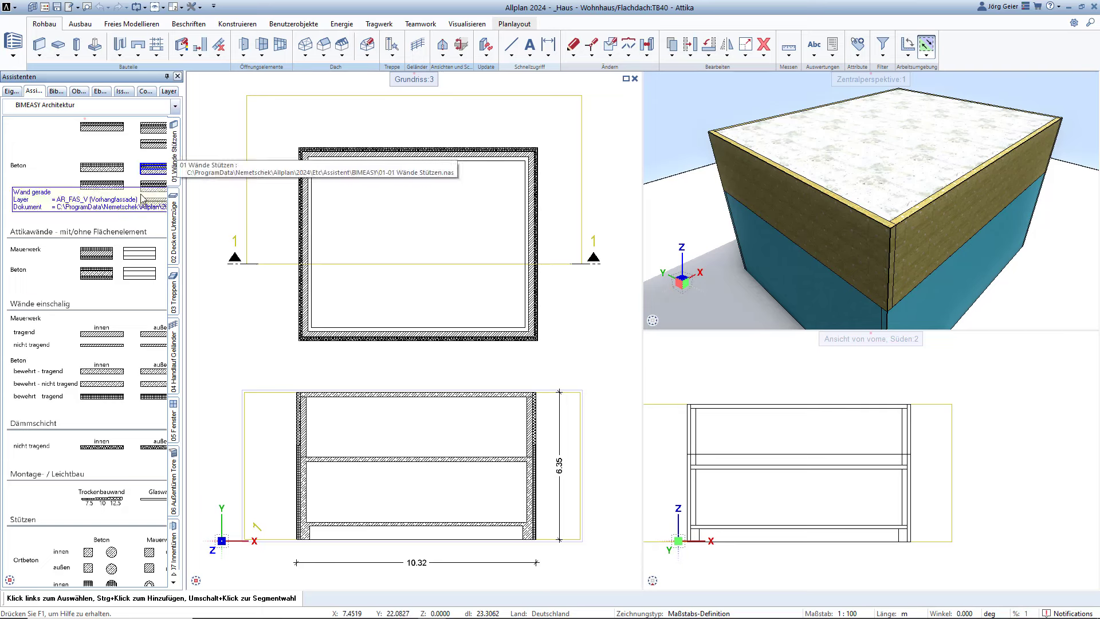
double_click(143, 262)
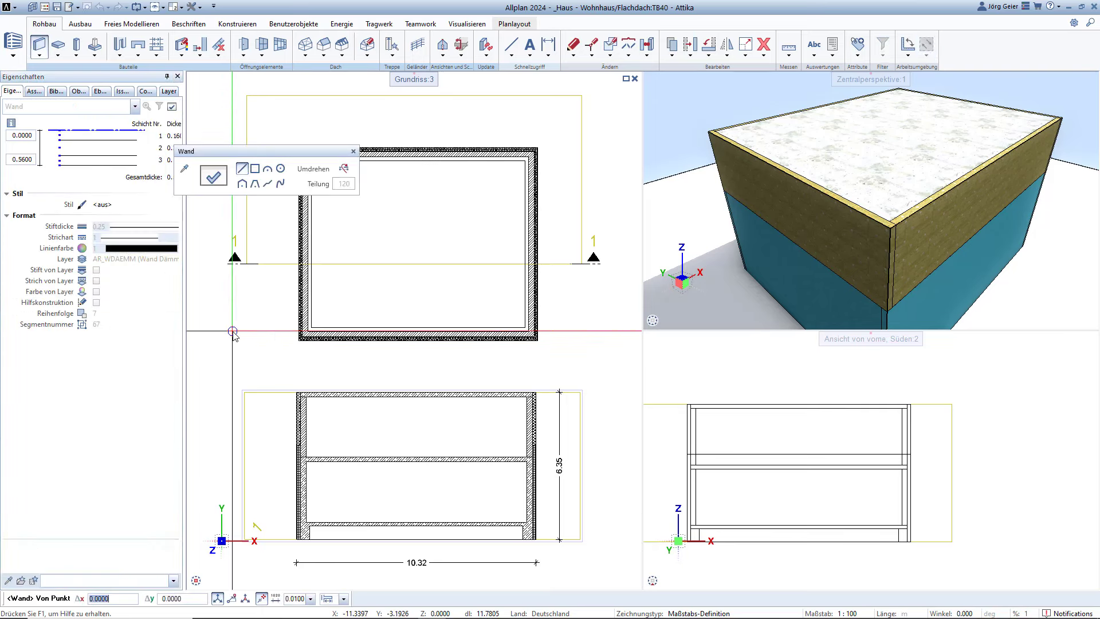
left_click(254, 169)
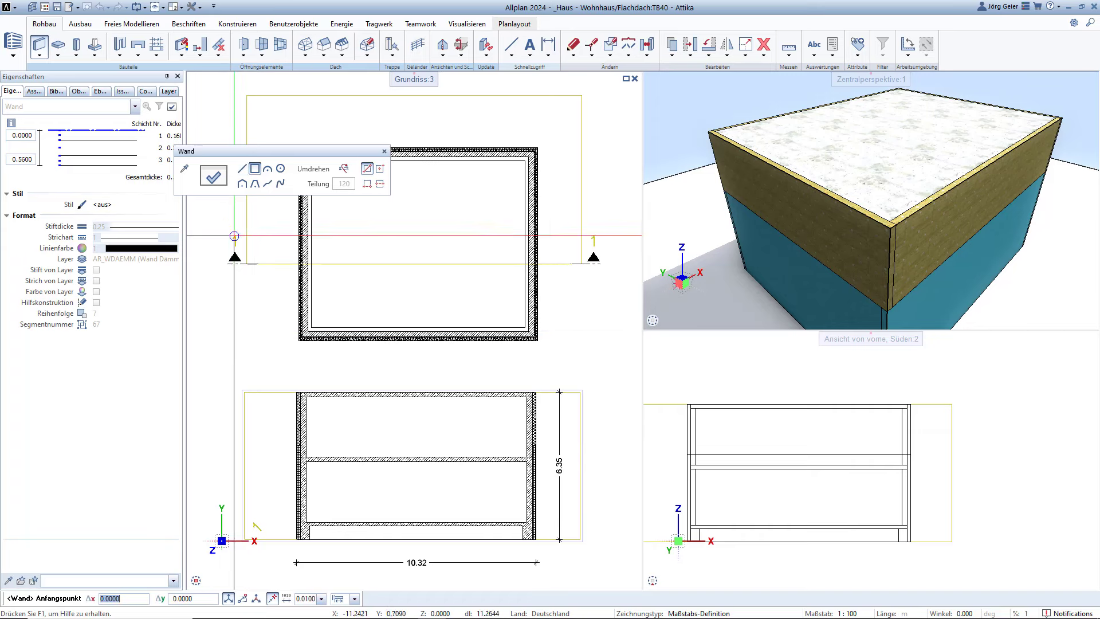
- Set the wall top to Oberkante OG with a 1.0000 offset
left_click(211, 181)
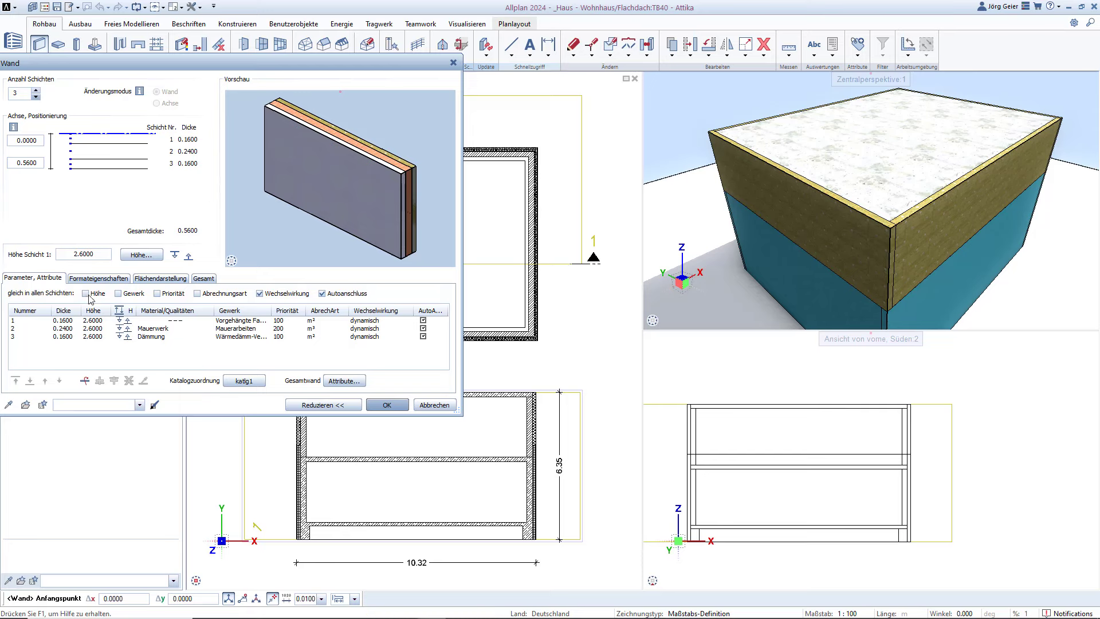
left_click(119, 320)
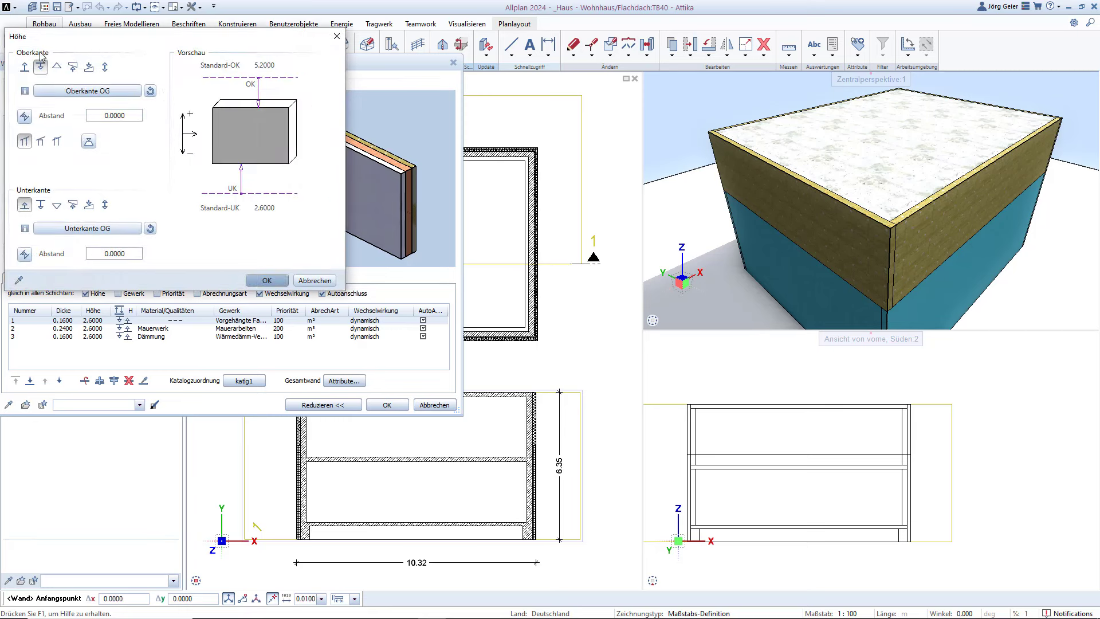
left_click(24, 66)
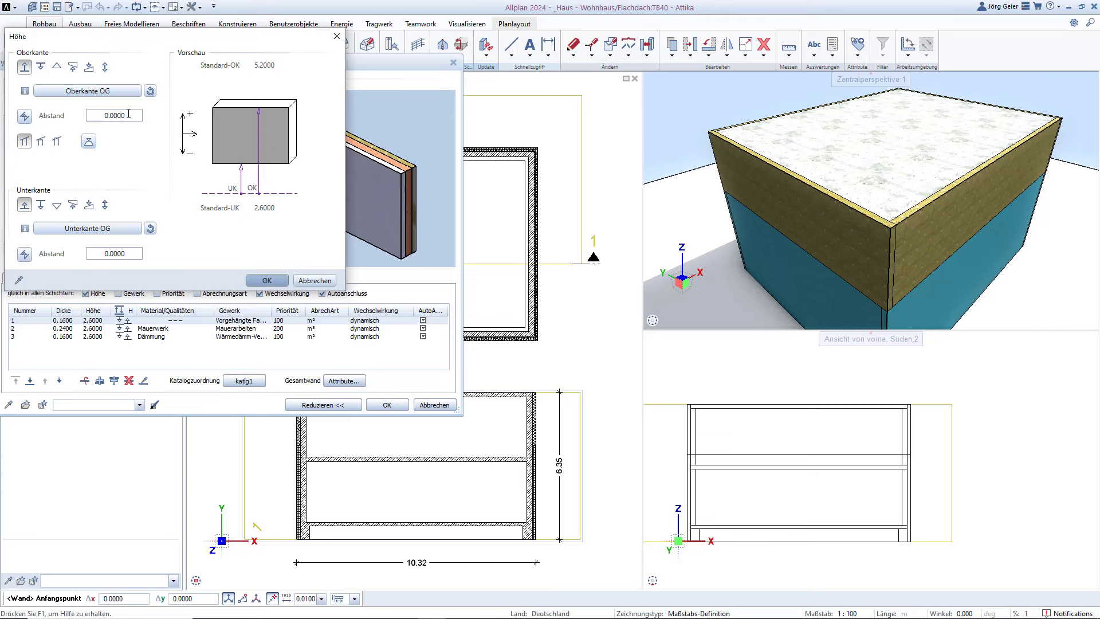
left_click(128, 114)
type("1")
key("Tab")
- Draw the three-layer Attika parapet as a rectangle around the roof outline, layers flipped inward
left_click(267, 280)
left_click(372, 405)
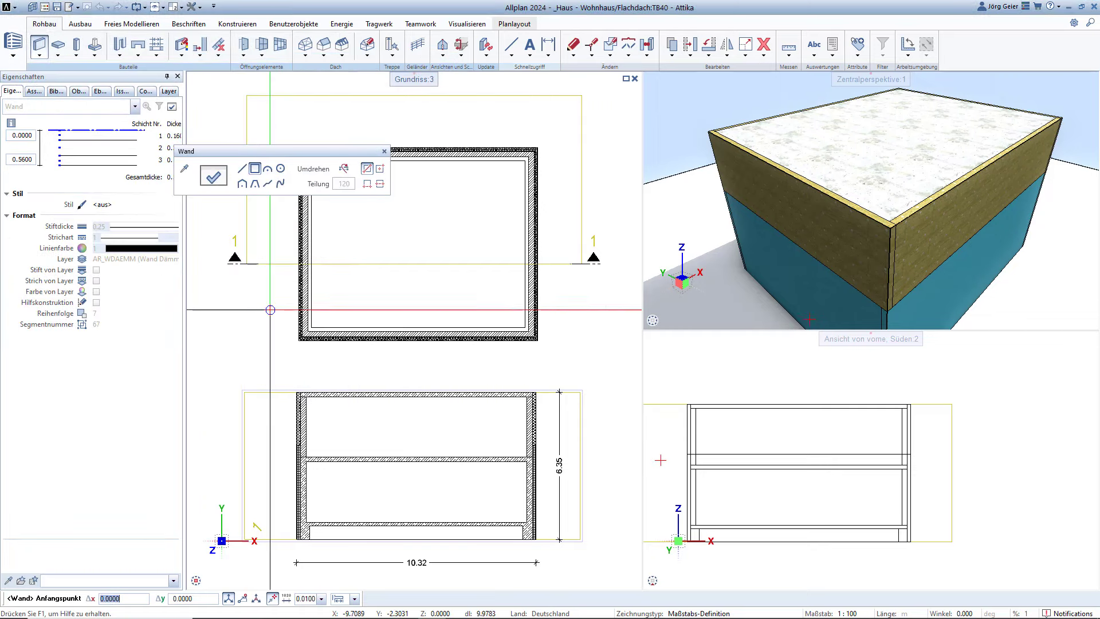
left_click(299, 341)
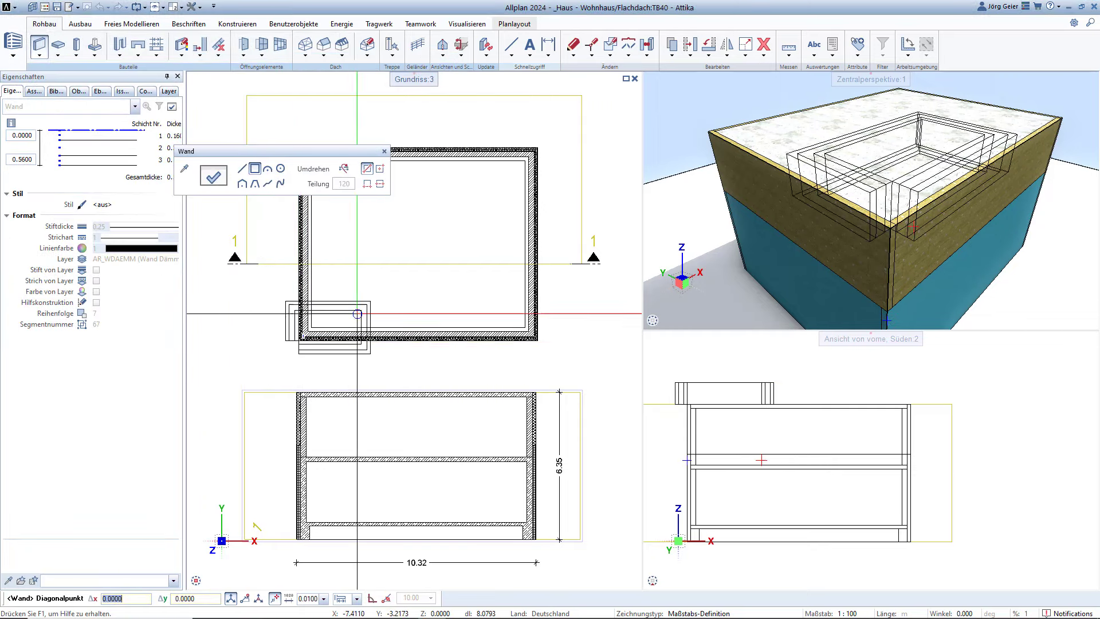
left_click(344, 170)
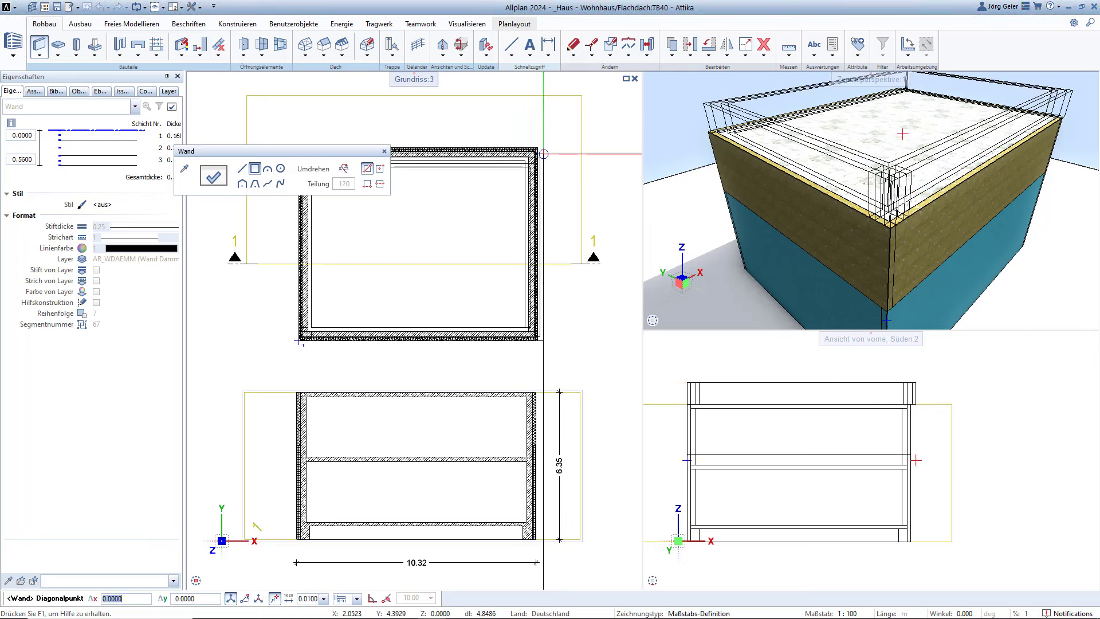
left_click(537, 147)
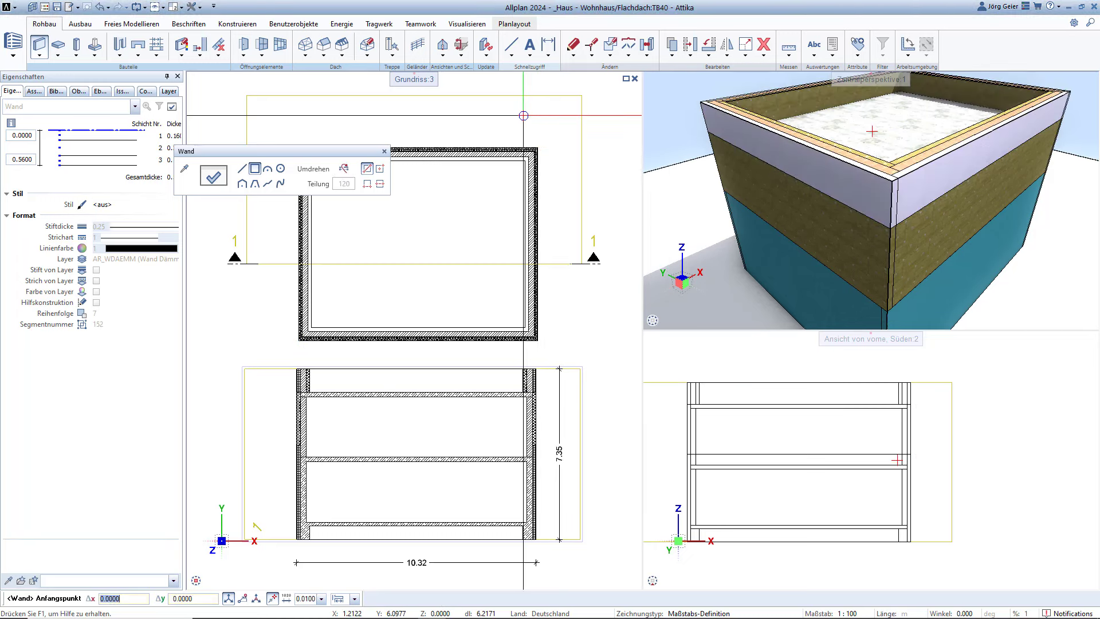
key("Escape")
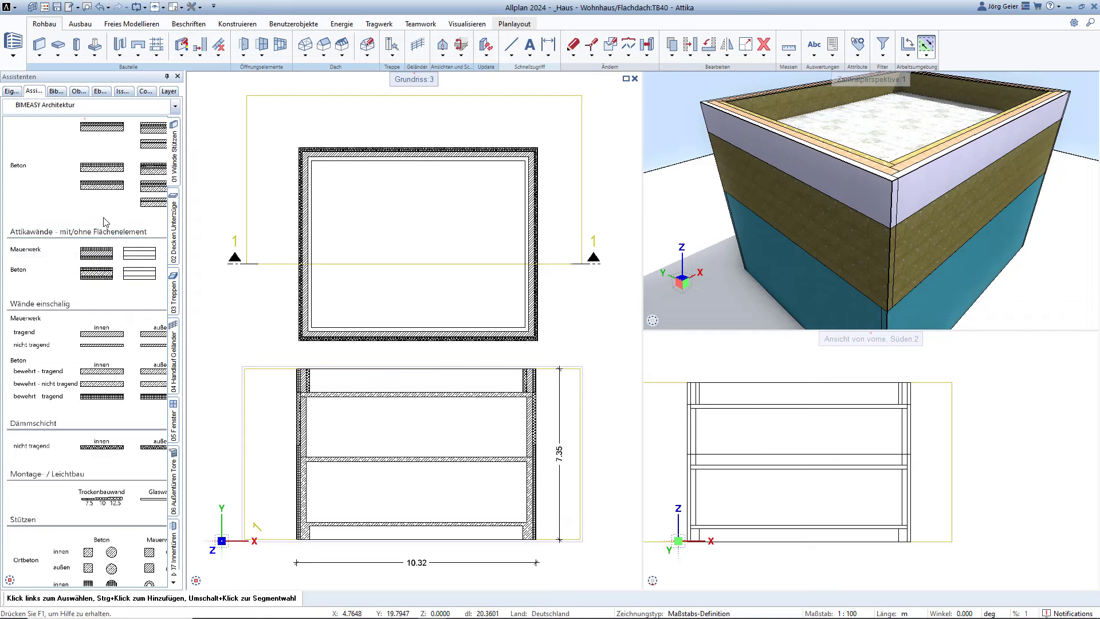
scroll(105, 223, "down", 1)
scroll(95, 221, "down", 1)
scroll(86, 212, "down", 1)
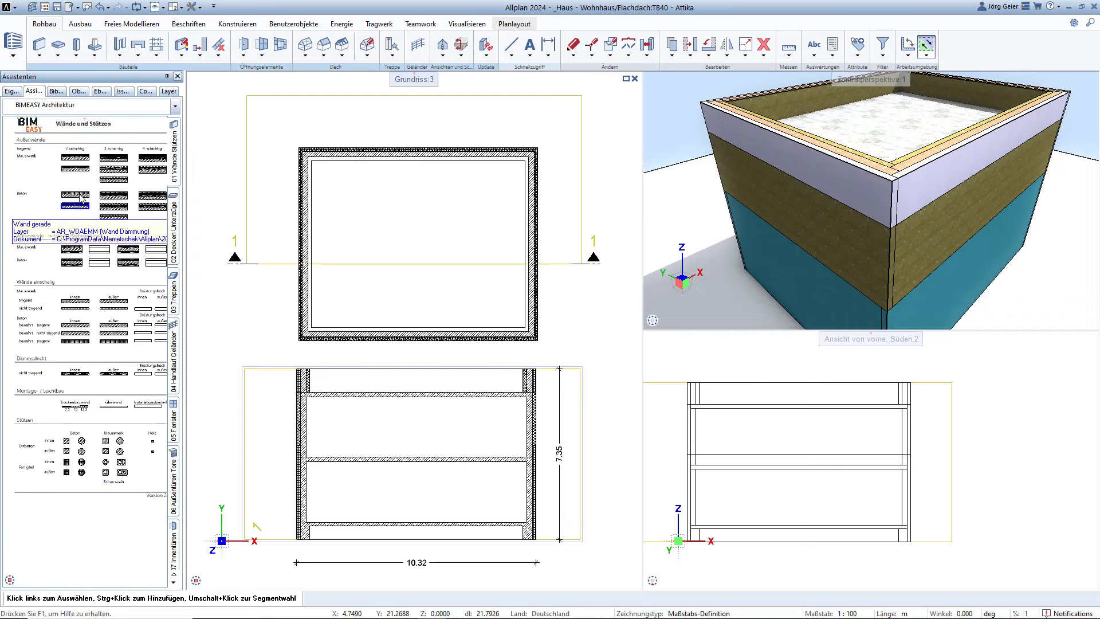
- Measure the parapet corner: 0.56 m in X and Y, 0.79196 m diagonal
left_click(39, 57)
left_click(663, 102)
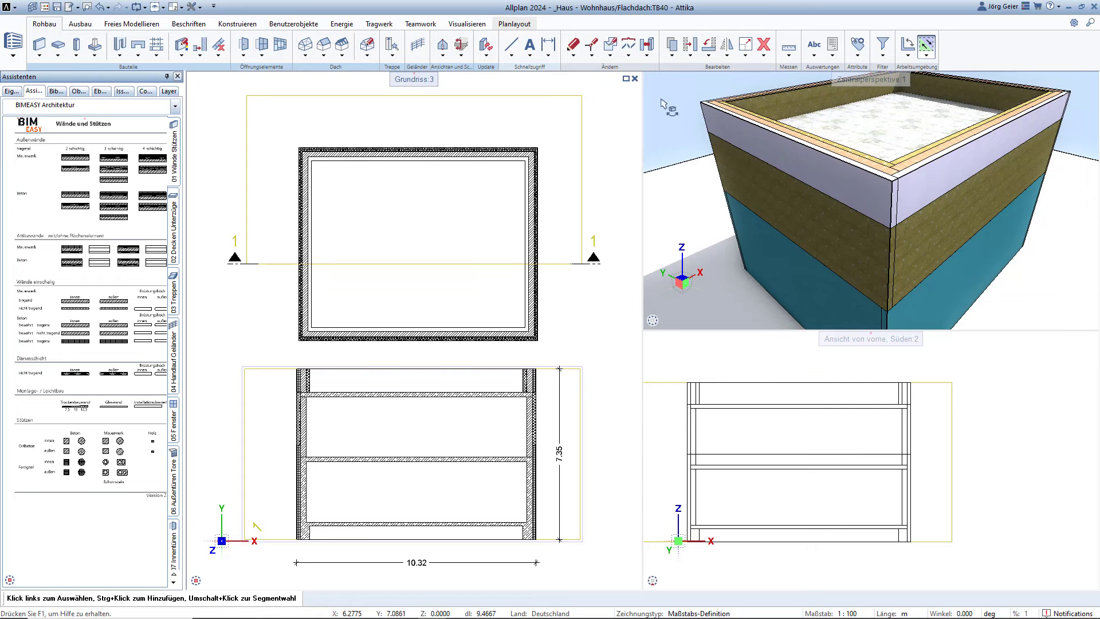
left_click(788, 46)
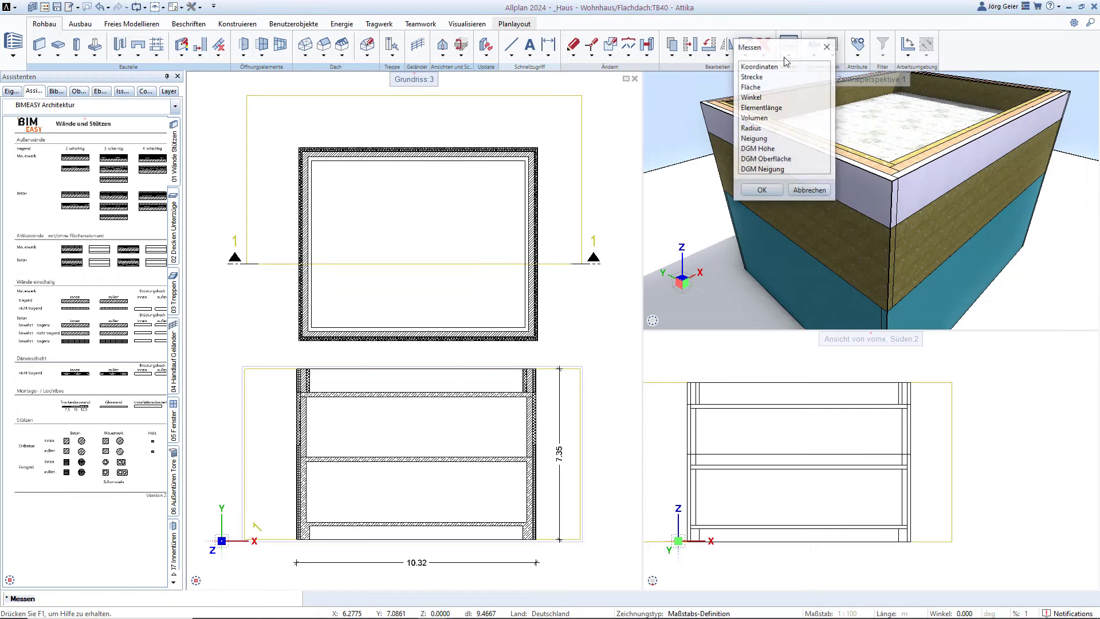
double_click(752, 77)
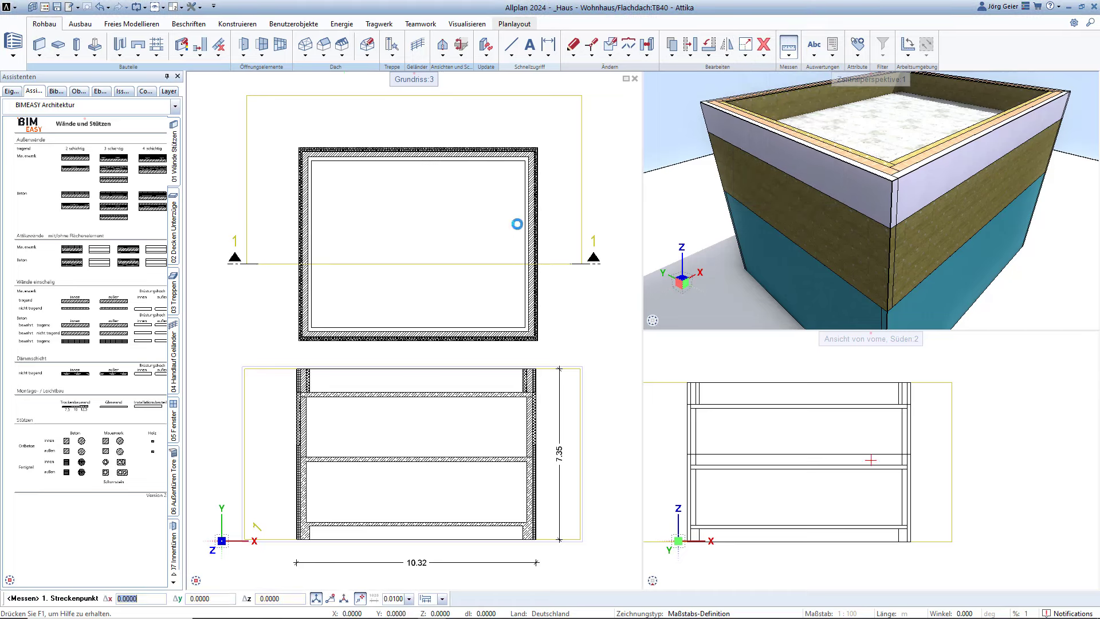
left_click(299, 340)
left_click(311, 328)
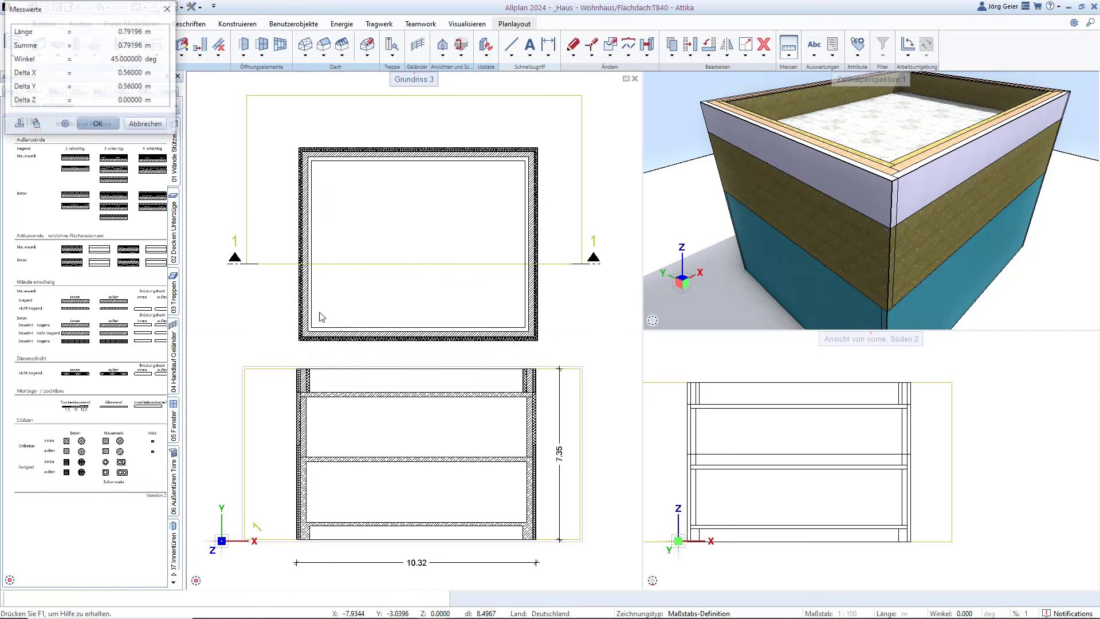
left_click(135, 124)
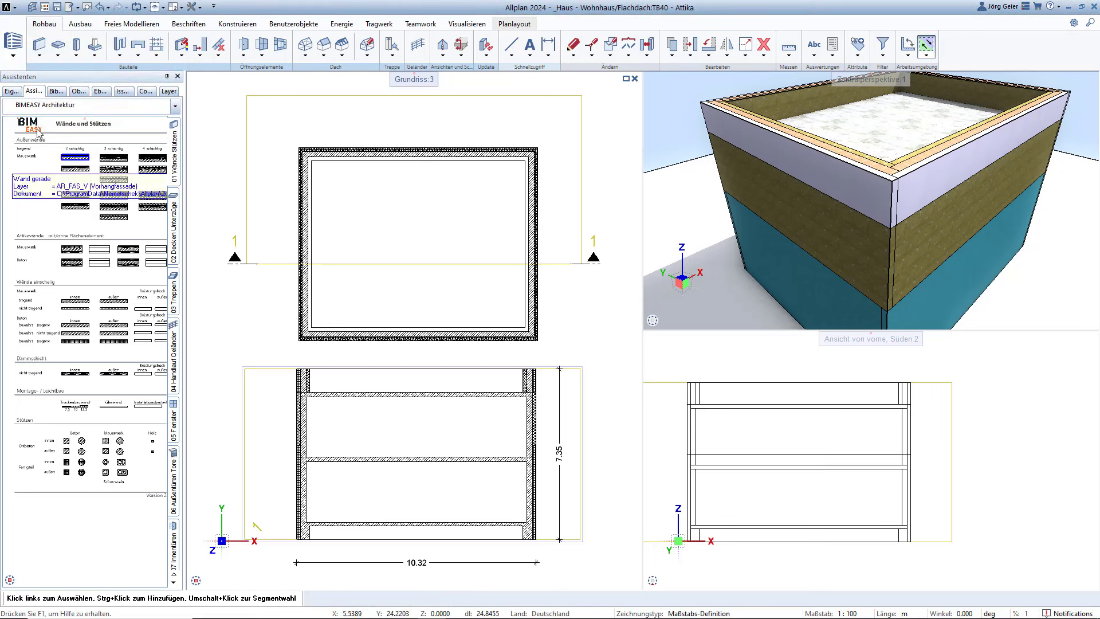
left_click(39, 55)
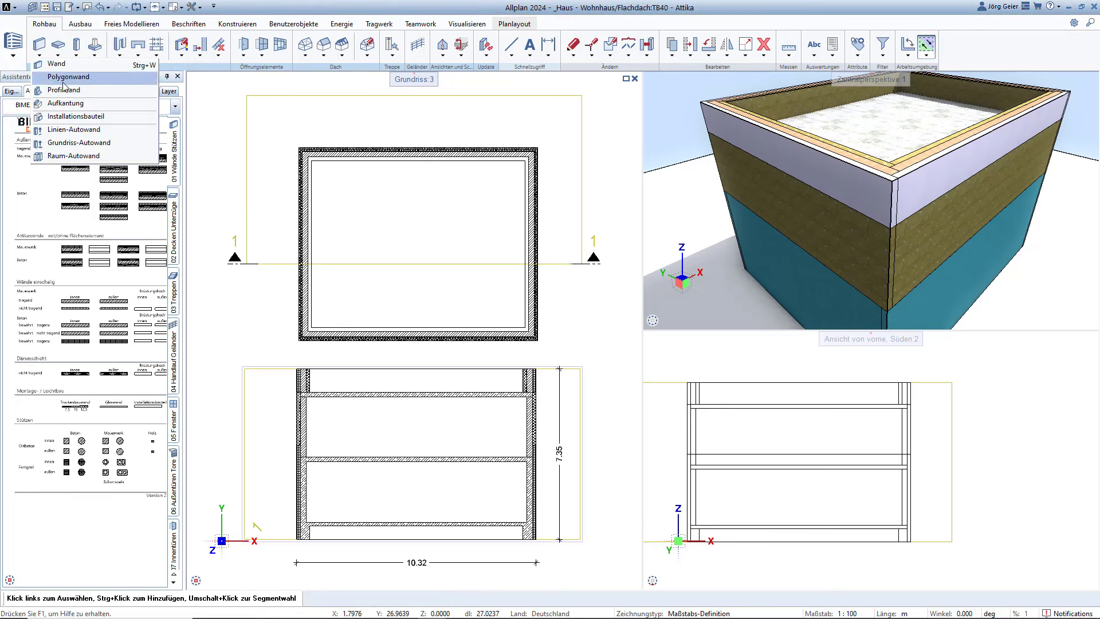
- Add an Aufkantung to the parapet wall, removing the concrete layer and setting thickness 0.56
left_click(65, 104)
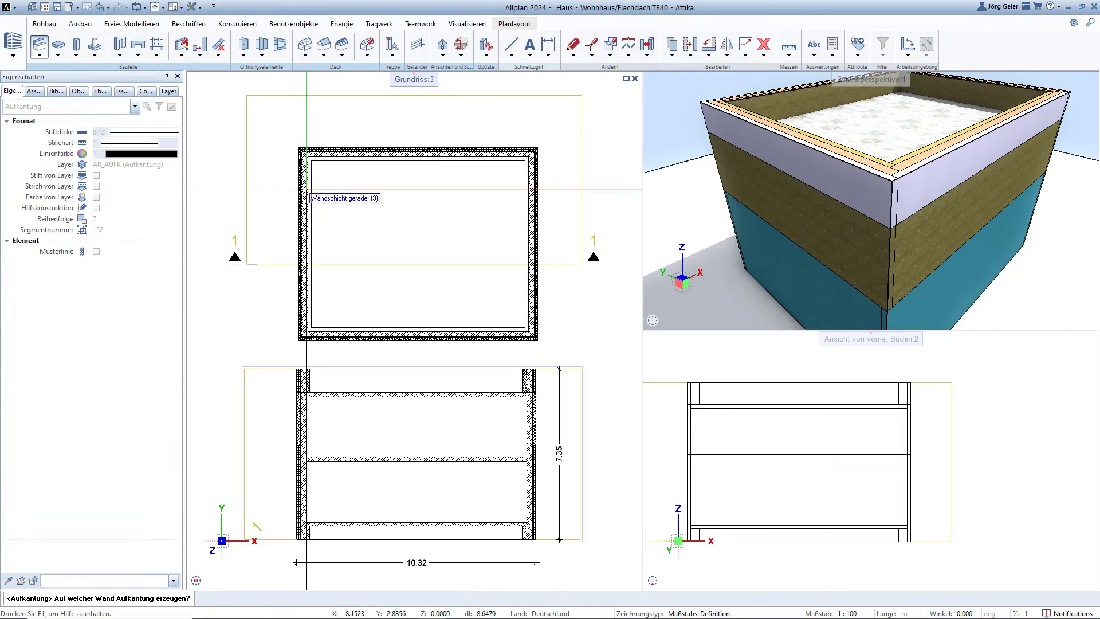
left_click(303, 192)
left_click(237, 129)
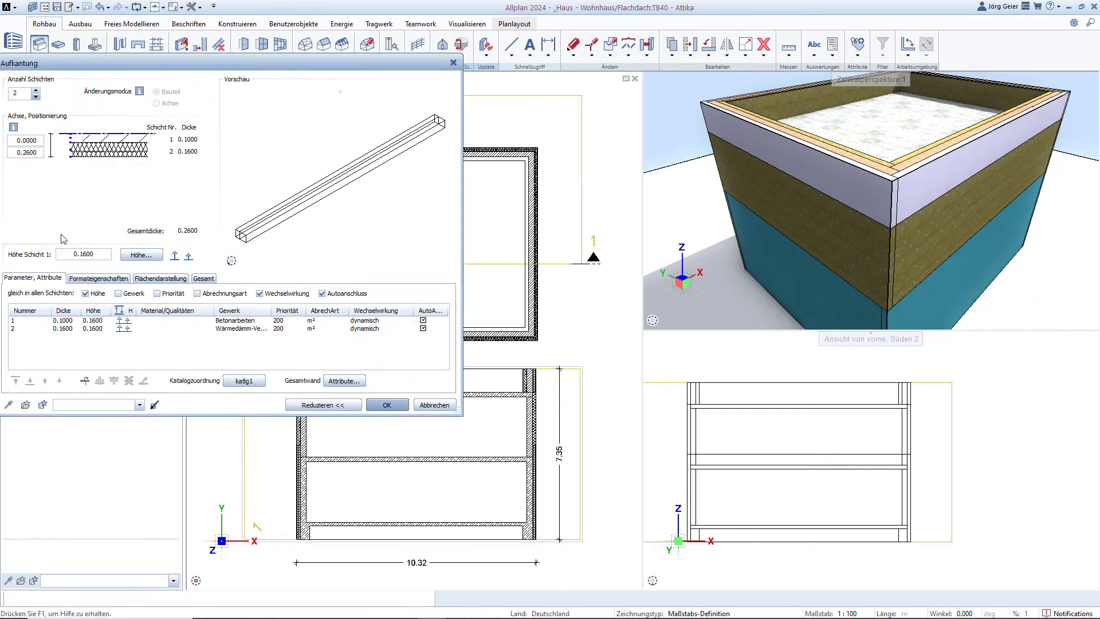
left_click(18, 322)
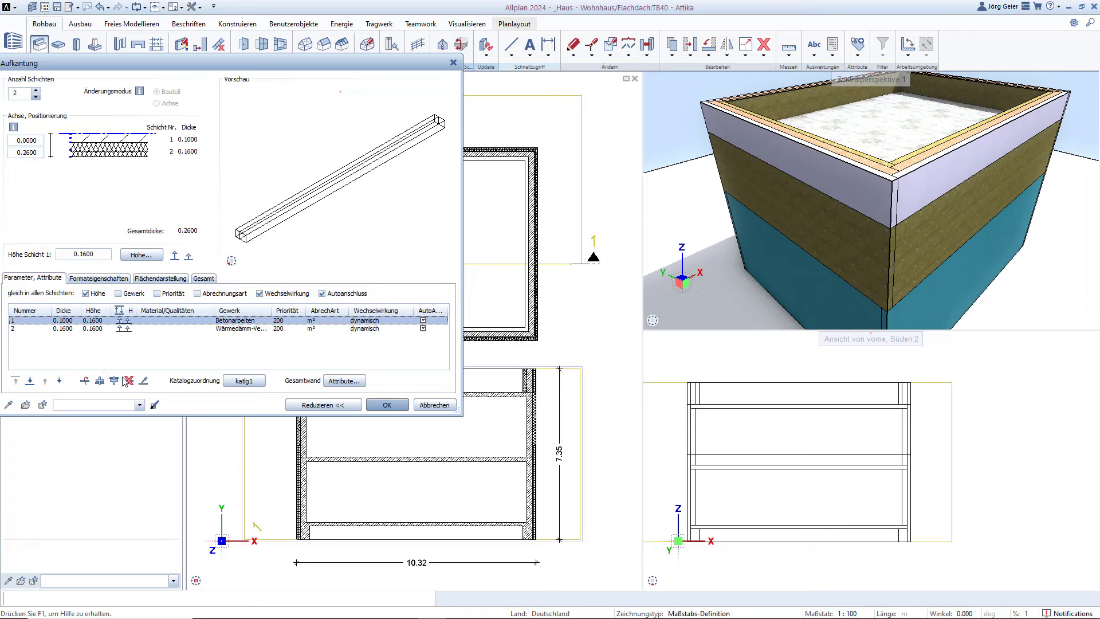
left_click(127, 380)
left_click(61, 321)
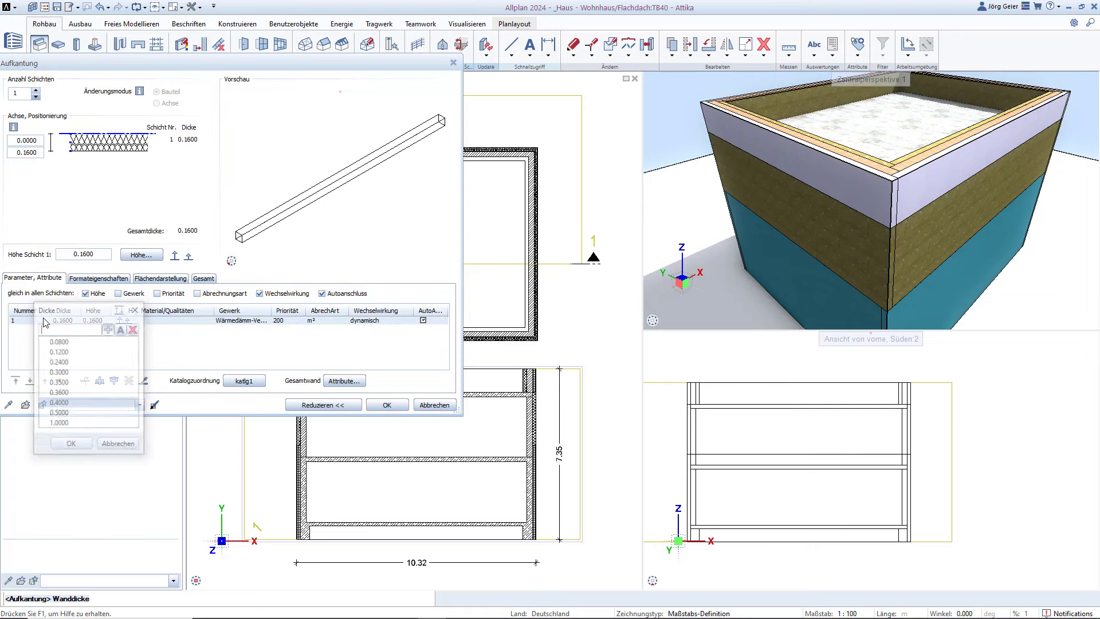
type("0.56")
key("Return")
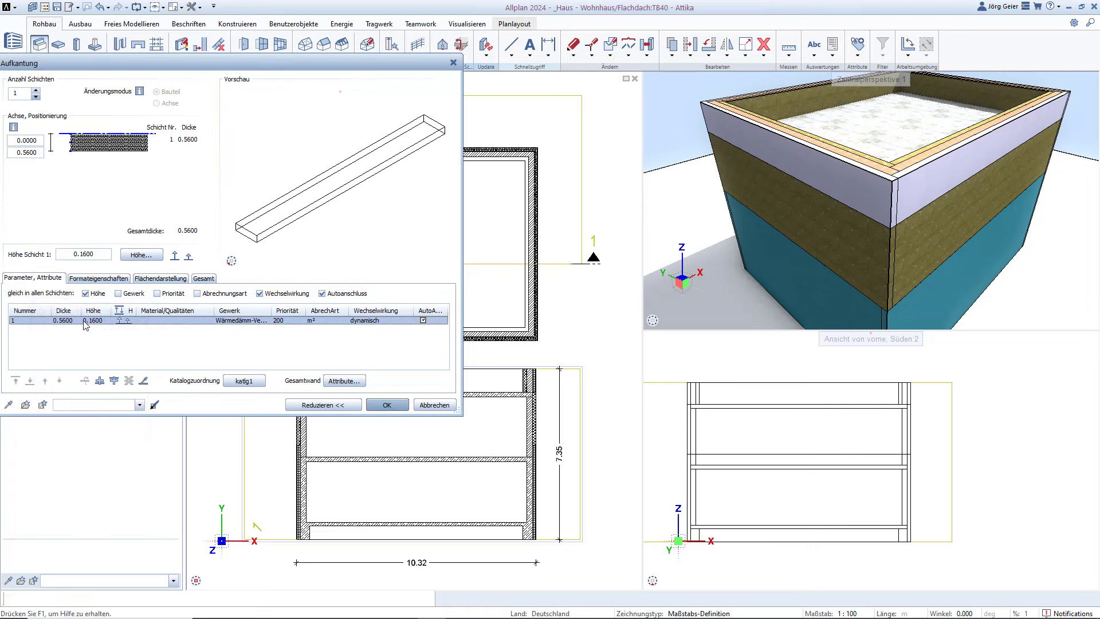
- Give the upstand layer material Dämmung, pen 0.25 and the BE_WallInsulation surface
left_click(120, 320)
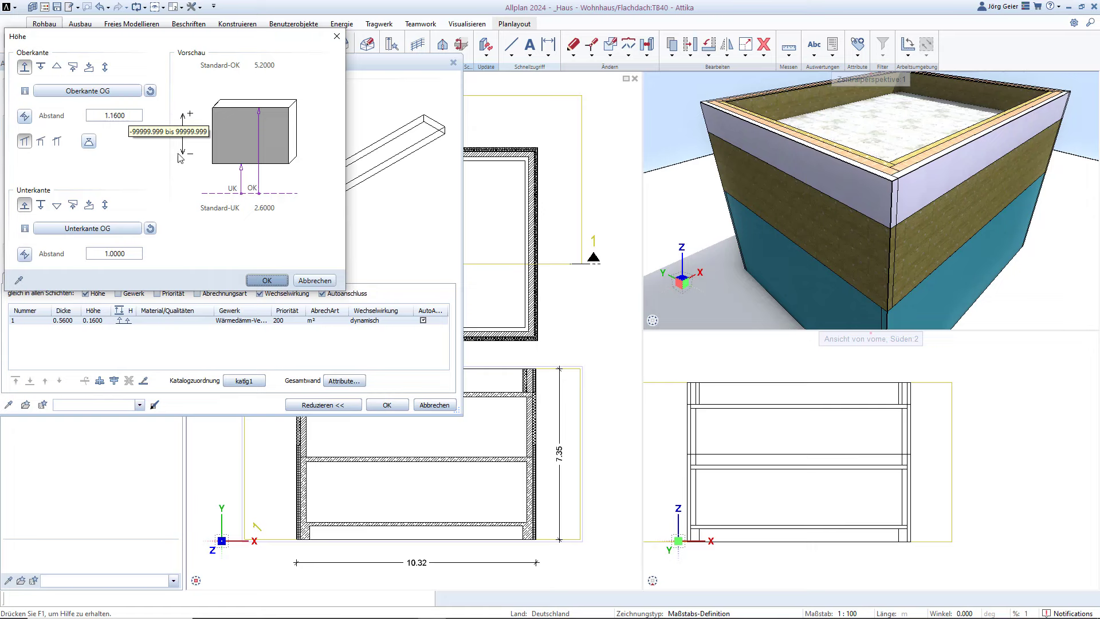
left_click(266, 280)
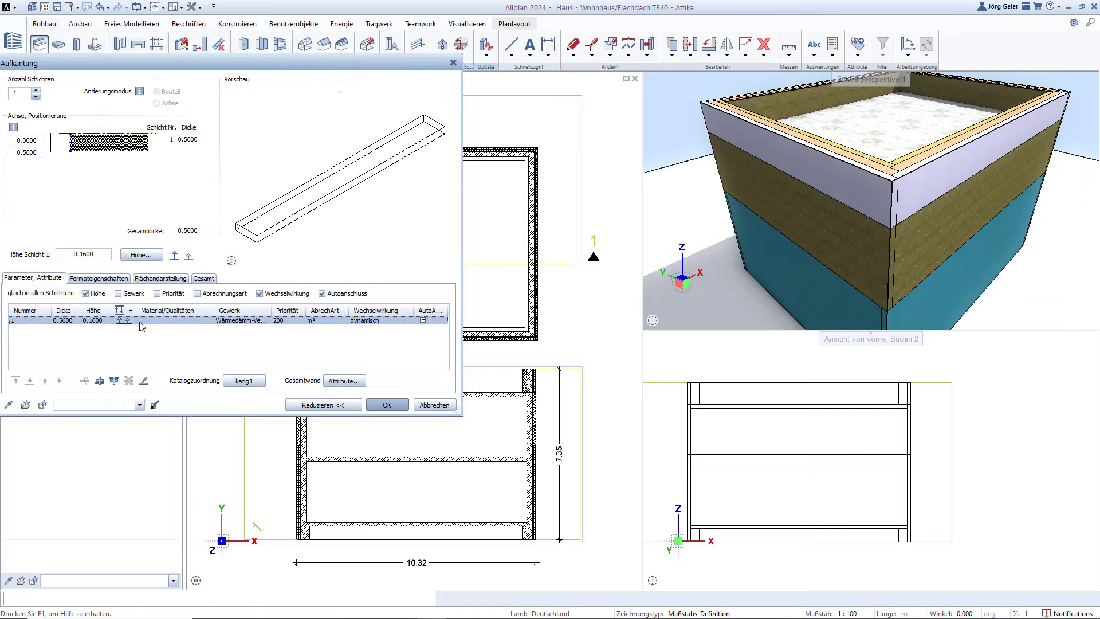
left_click(173, 322)
type("Dämmung")
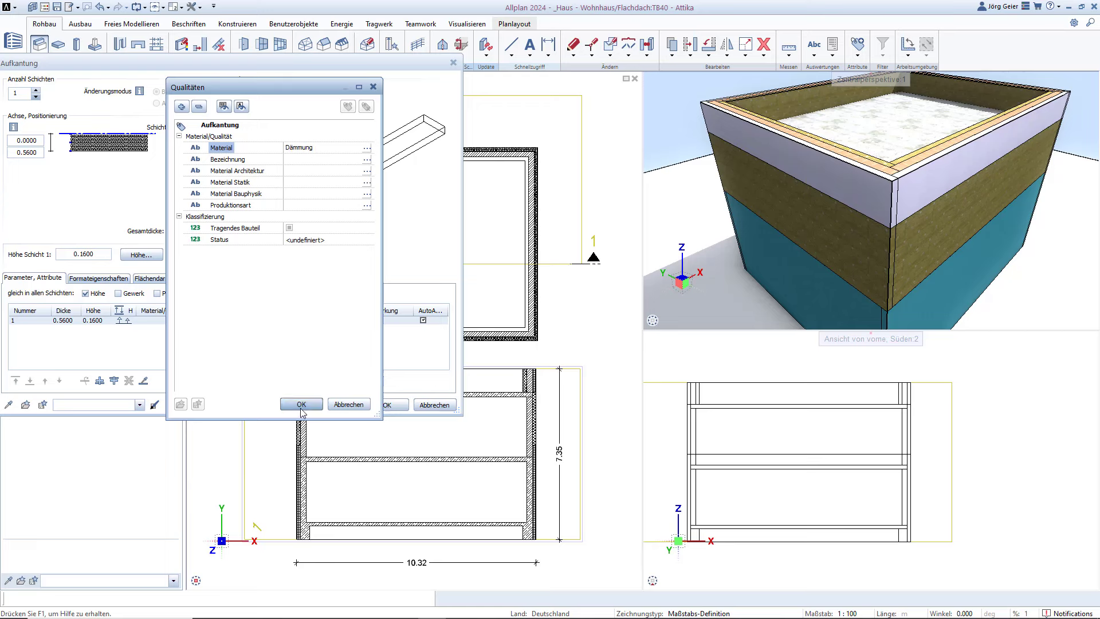
left_click(301, 404)
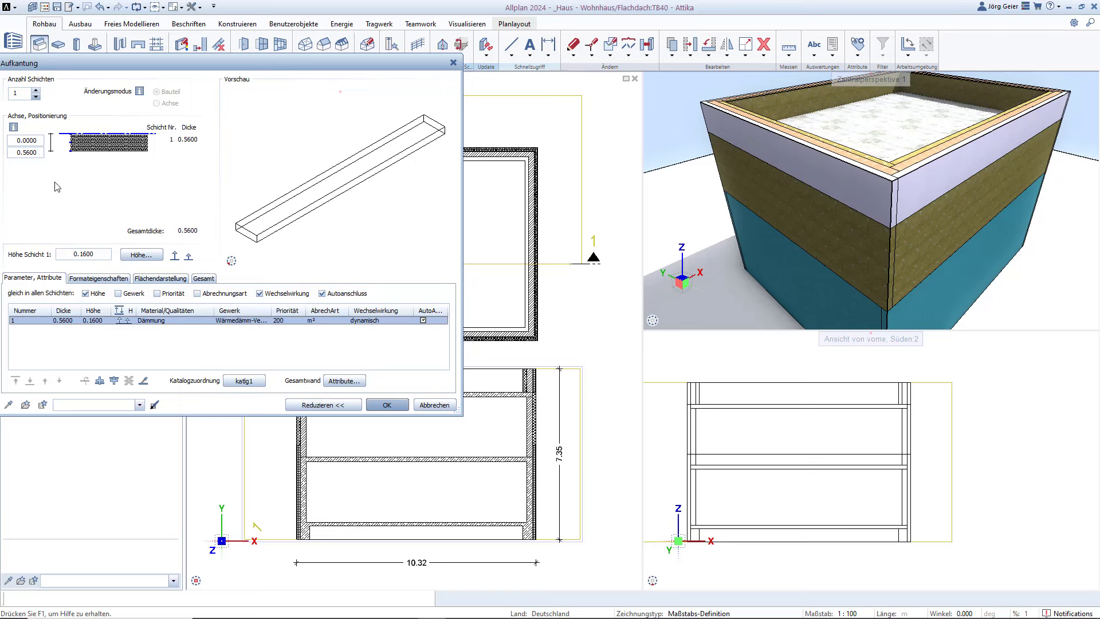
left_click(95, 278)
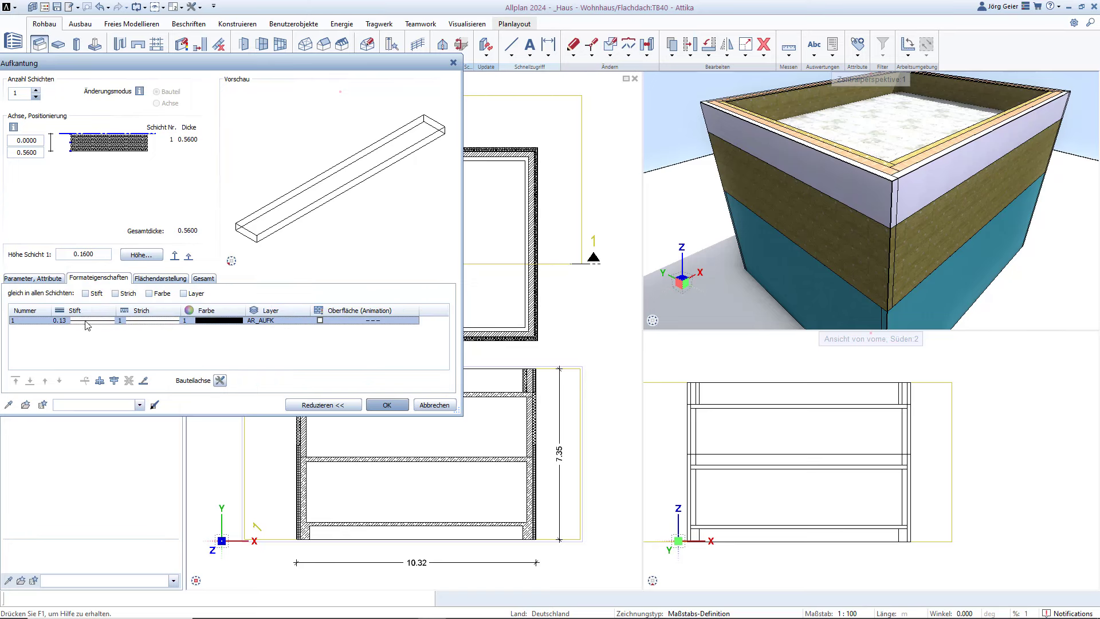
left_click(88, 324)
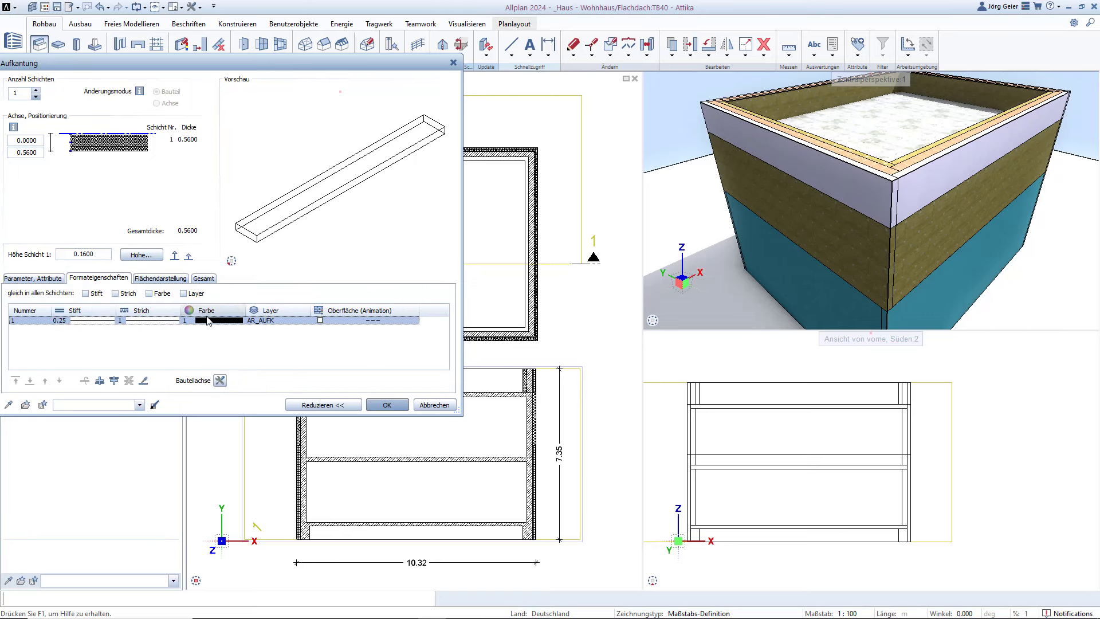
left_click(362, 321)
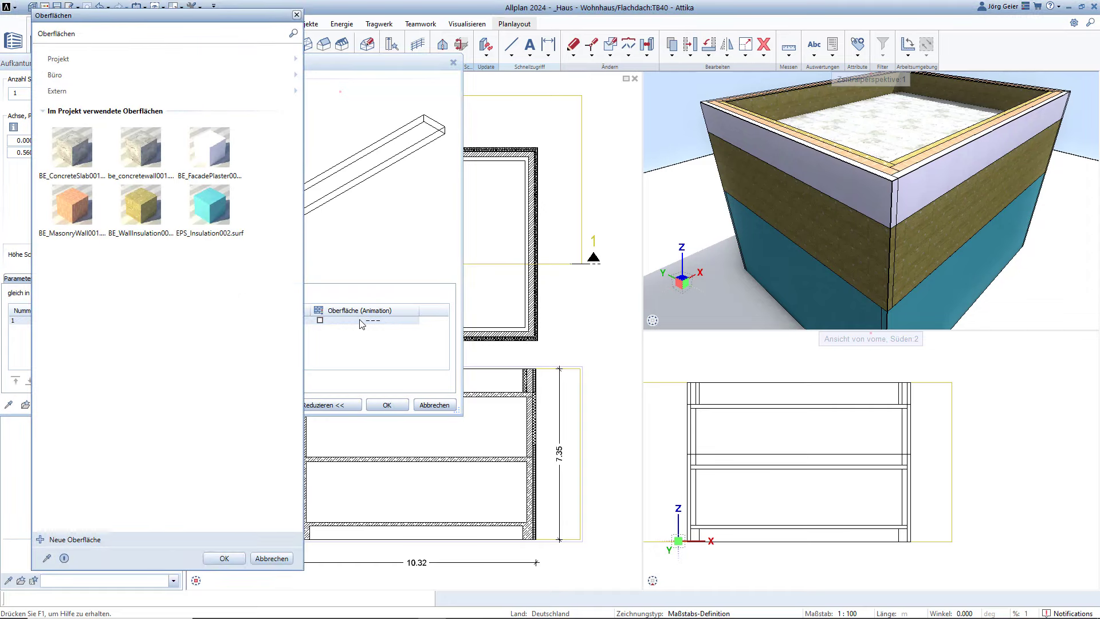
double_click(151, 208)
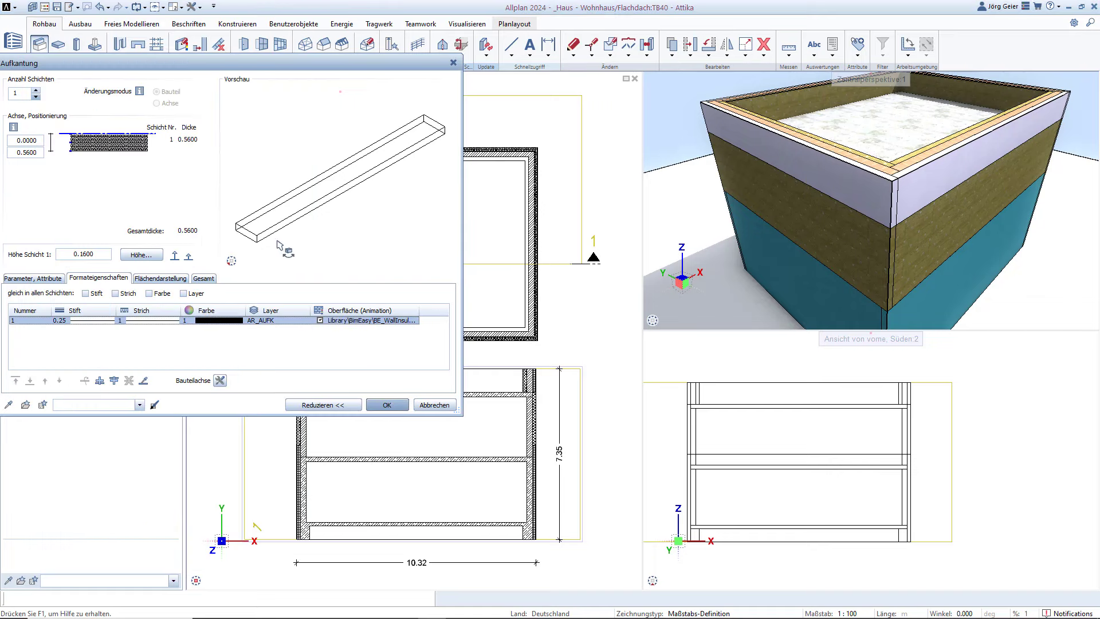
left_click(390, 405)
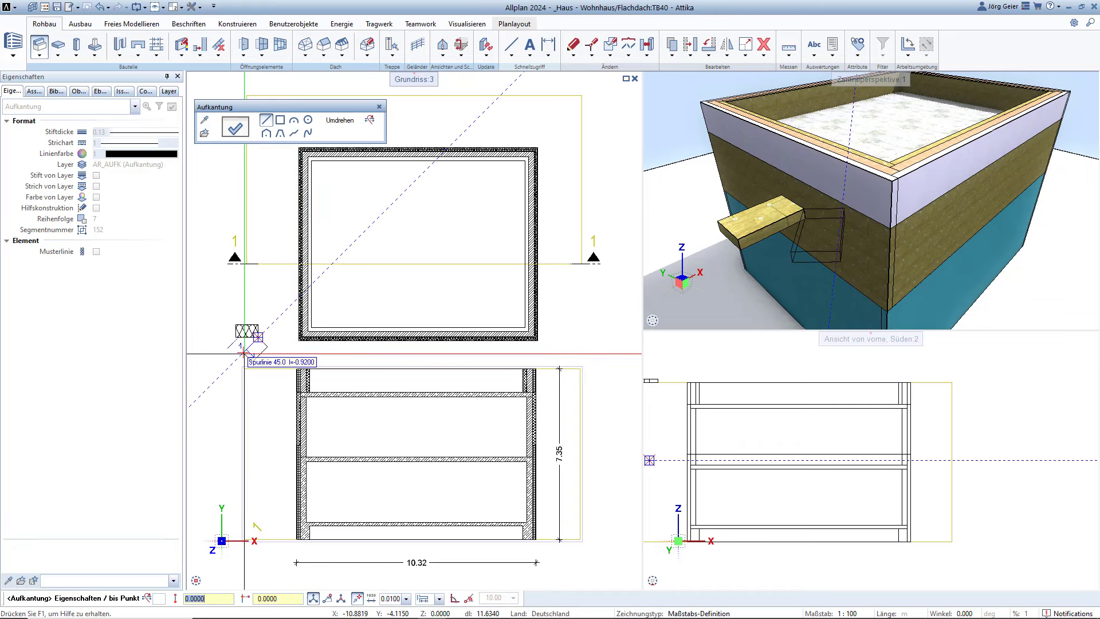
- End the Aufkantung command, leaving the placed insulation upstand piece
key("Escape")
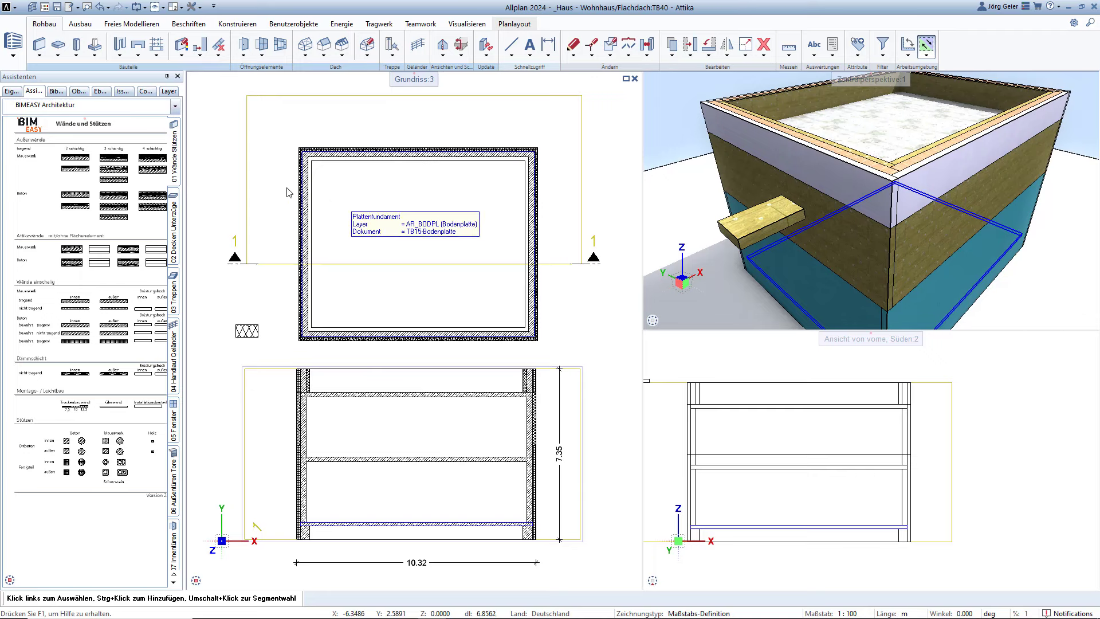
- Switch off the Decke über EG, Erdgeschoss, Keller, Gründung and all Wohnhaus drawings
key("F2")
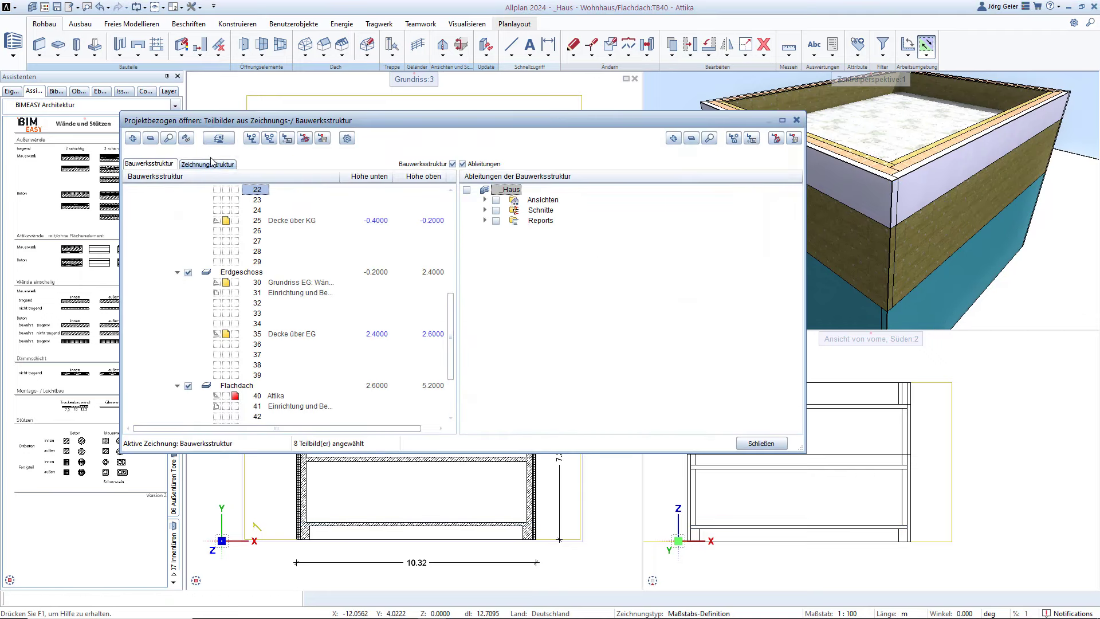
left_click(228, 333)
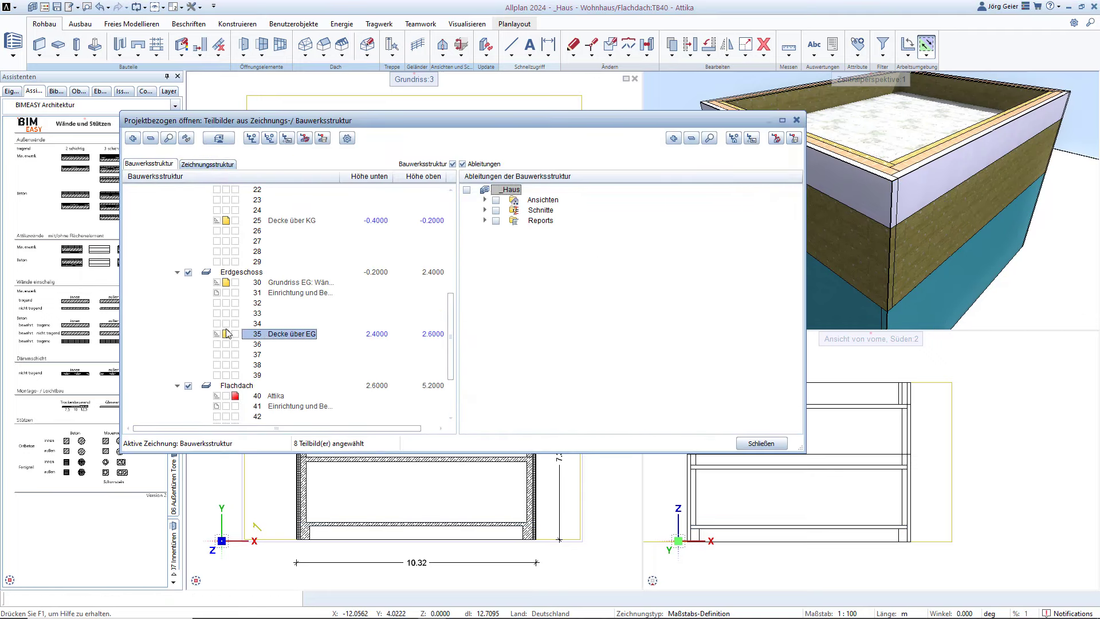
left_click(241, 271)
scroll(242, 272, "up", 1)
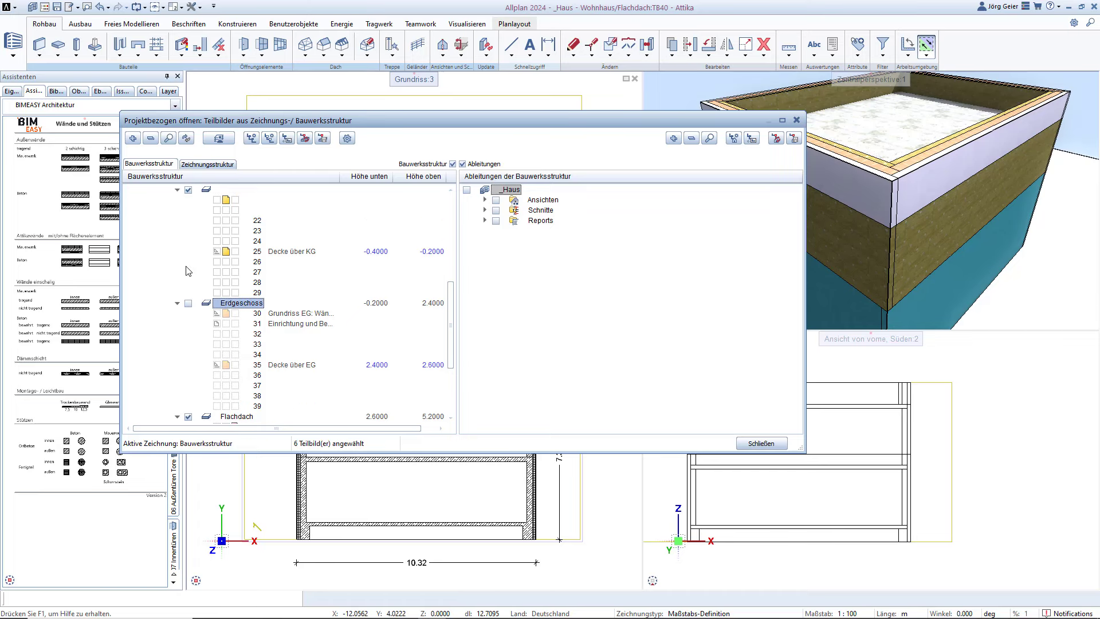
scroll(189, 281, "up", 3)
left_click(188, 282)
scroll(180, 264, "up", 1)
scroll(181, 263, "up", 3)
left_click(188, 294)
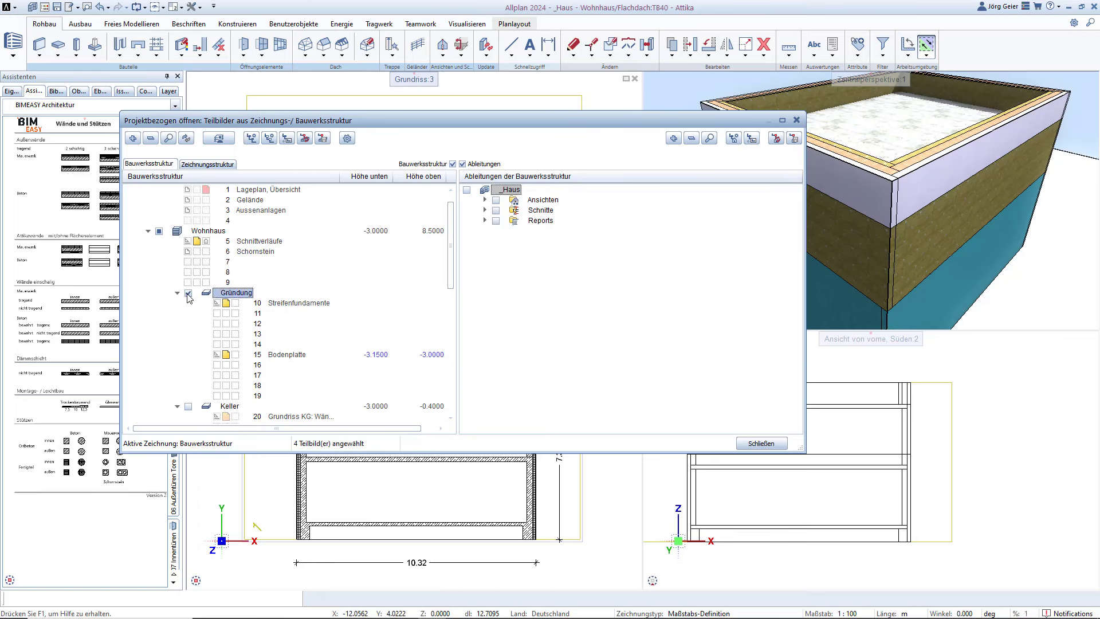
scroll(169, 251, "up", 1)
left_click(159, 252)
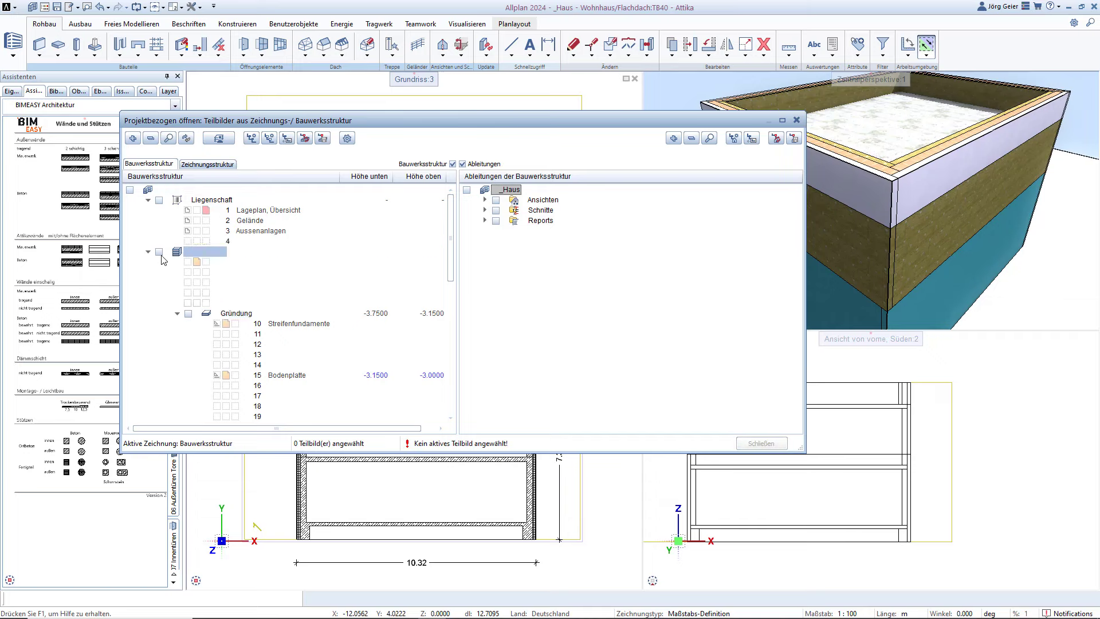
- Activate only the Flachdach Attika drawing and close the drawing file selection
scroll(195, 344, "down", 4)
scroll(196, 348, "down", 3)
scroll(193, 373, "down", 2)
left_click(188, 376)
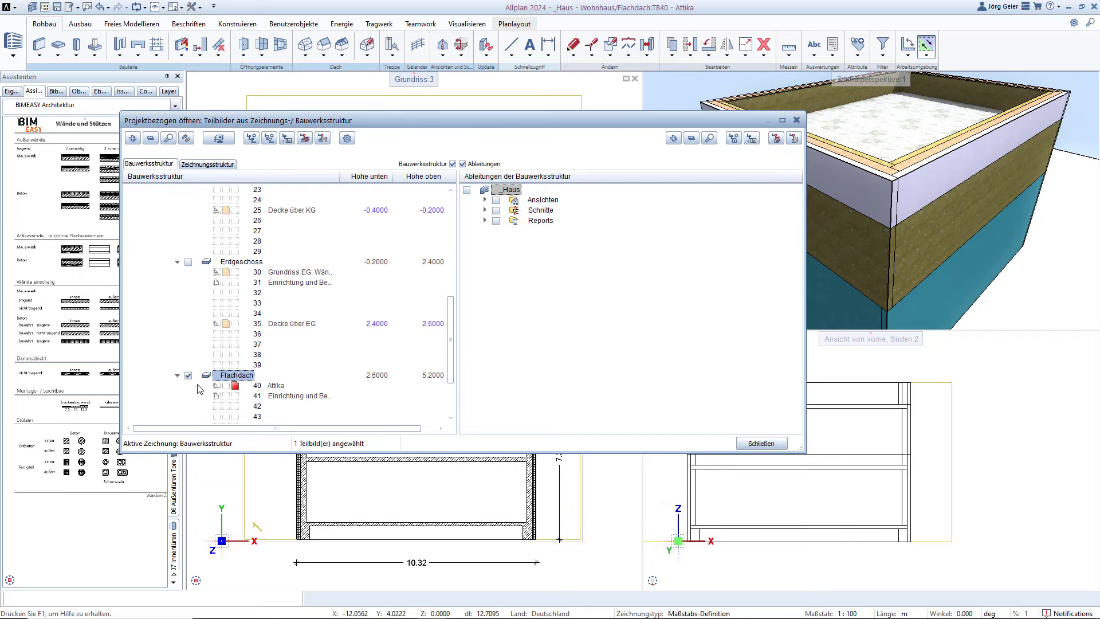
left_click(736, 445)
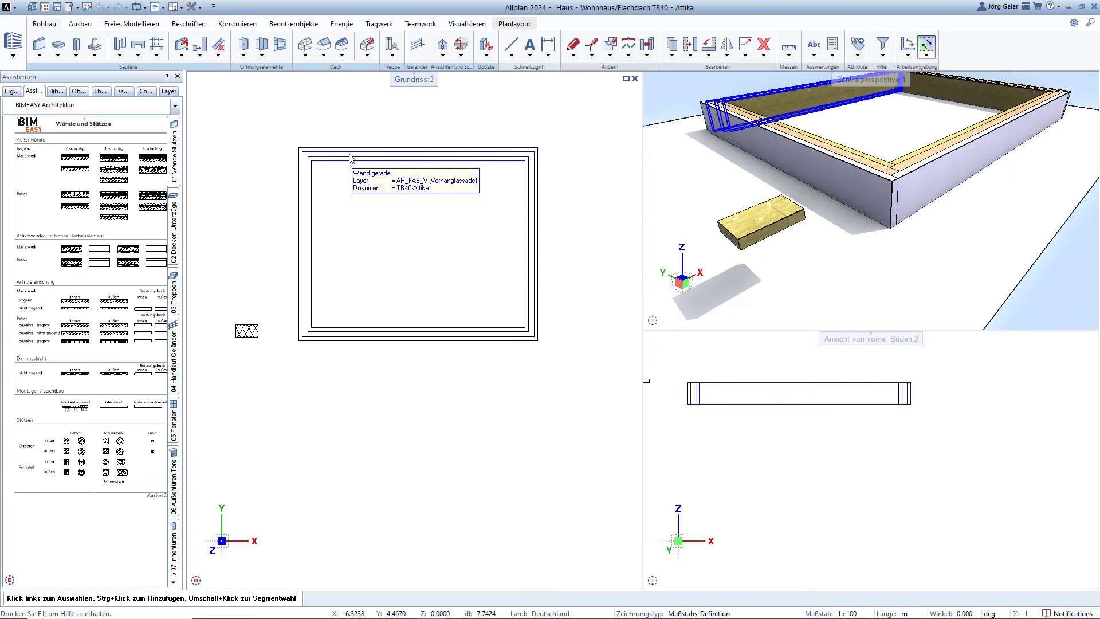
- Transfer a reversed layer order to all Attika walls, putting the insulation layer outermost
left_click(181, 58)
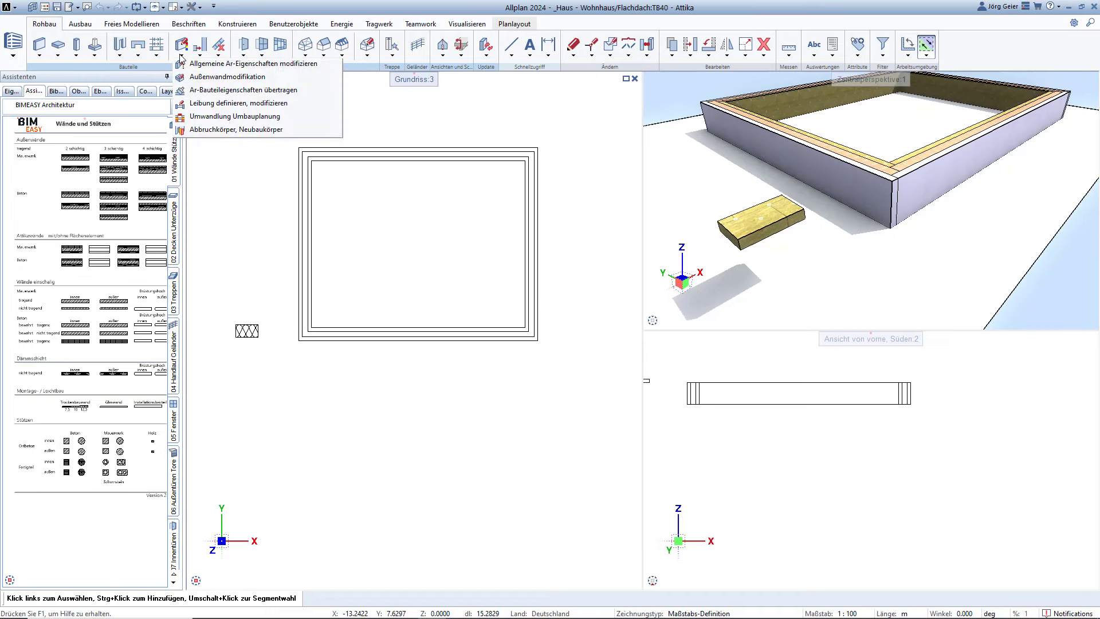
left_click(224, 90)
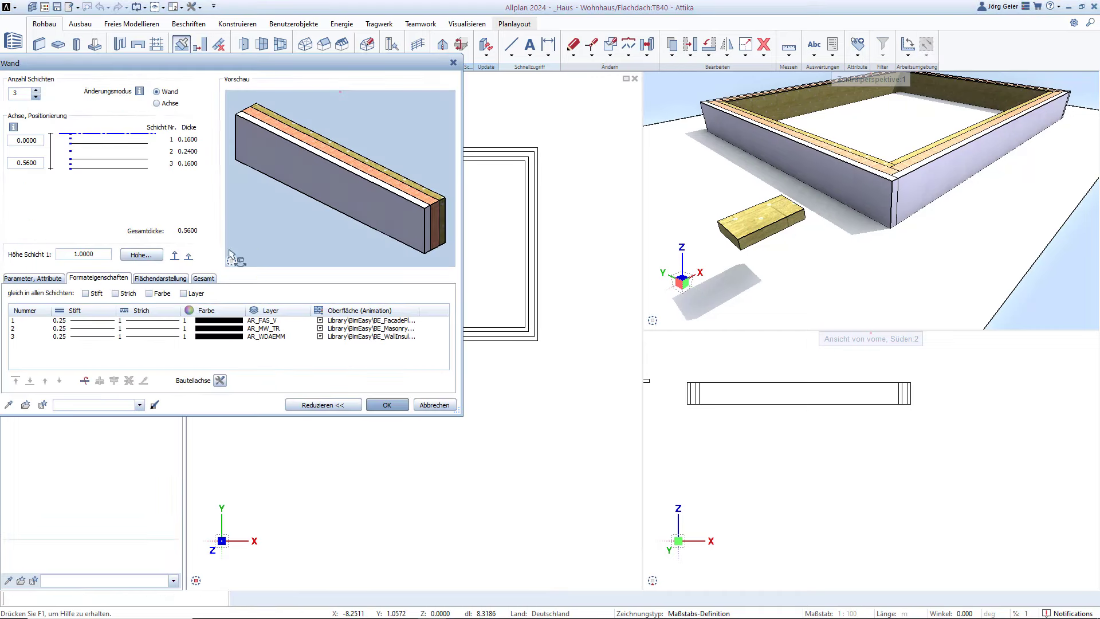
left_click(84, 381)
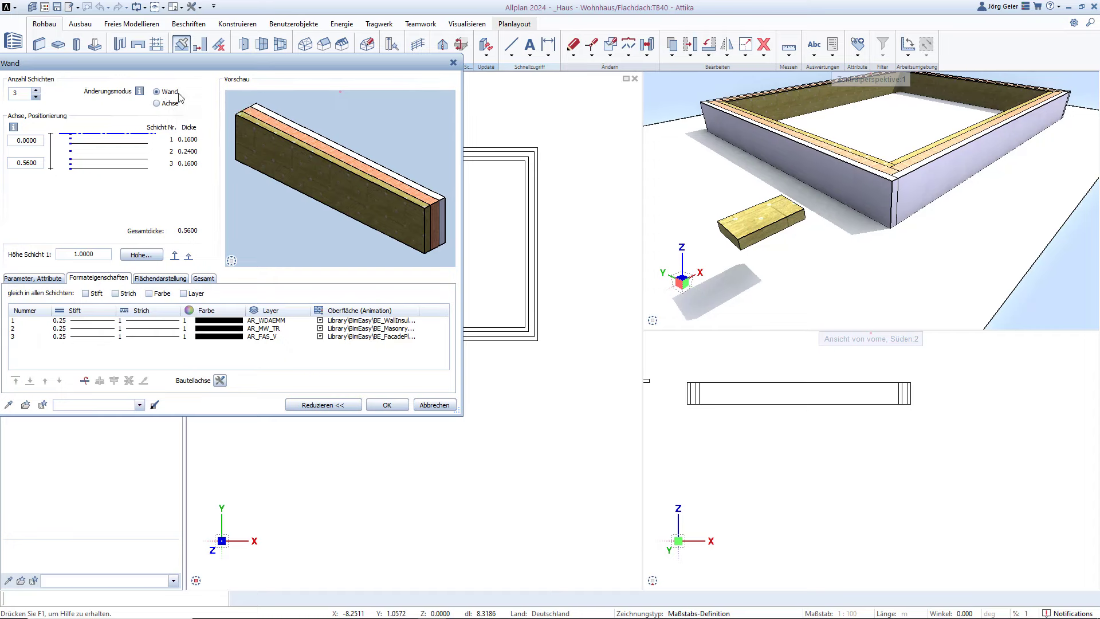
left_click(387, 404)
left_click_drag(270, 361, 566, 120)
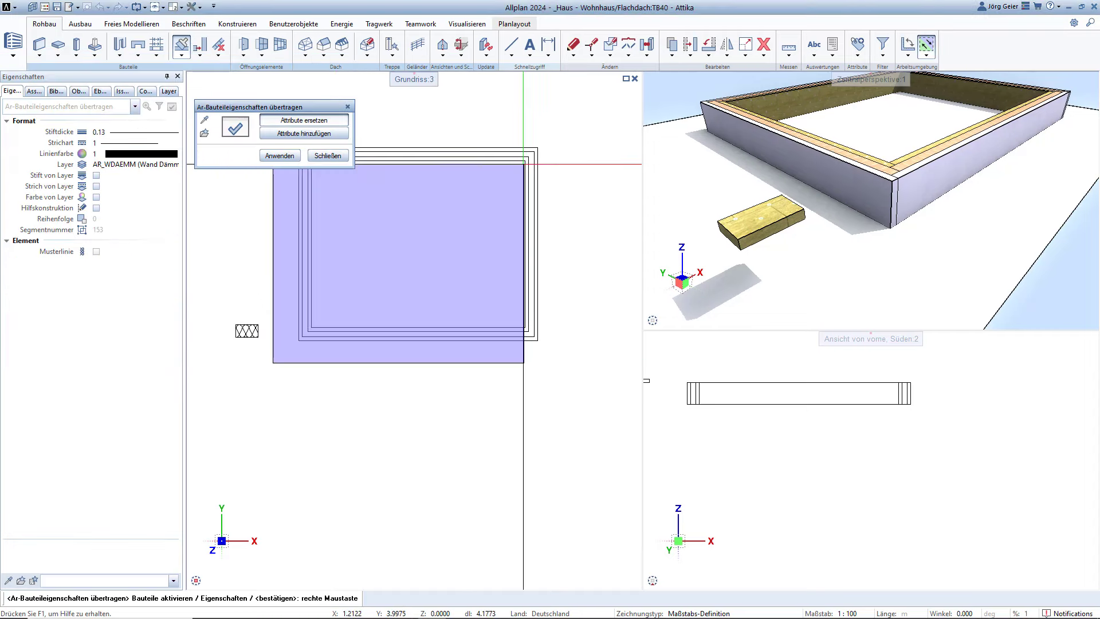
left_click(279, 155)
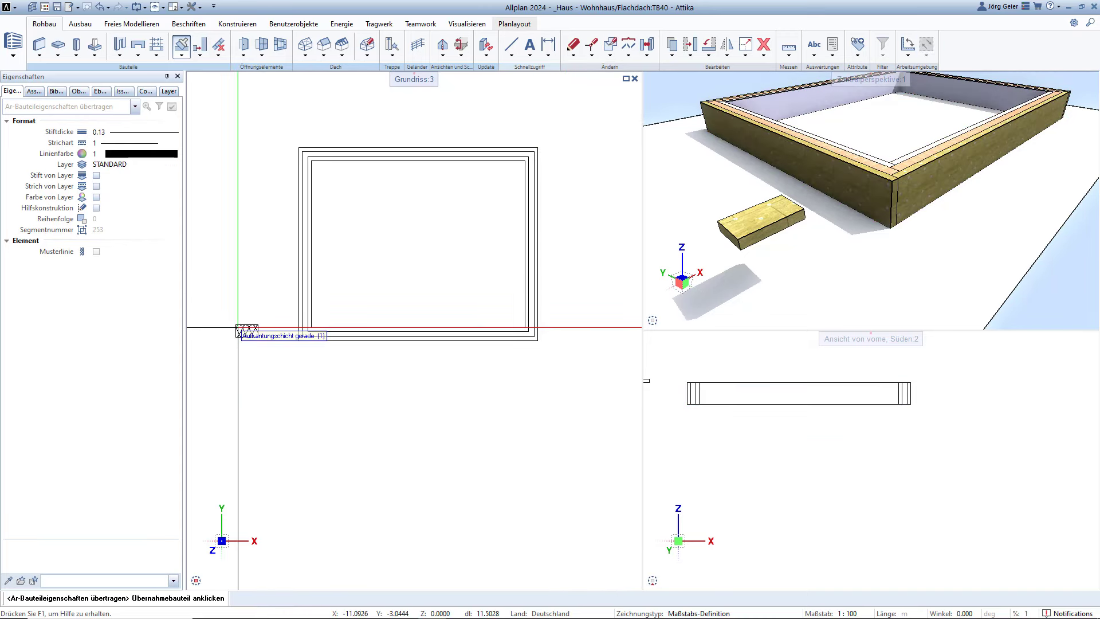
key("Escape")
- Draw a rectangular upstand with 301 surface hatching around the Attika parapet wall
left_click(182, 46)
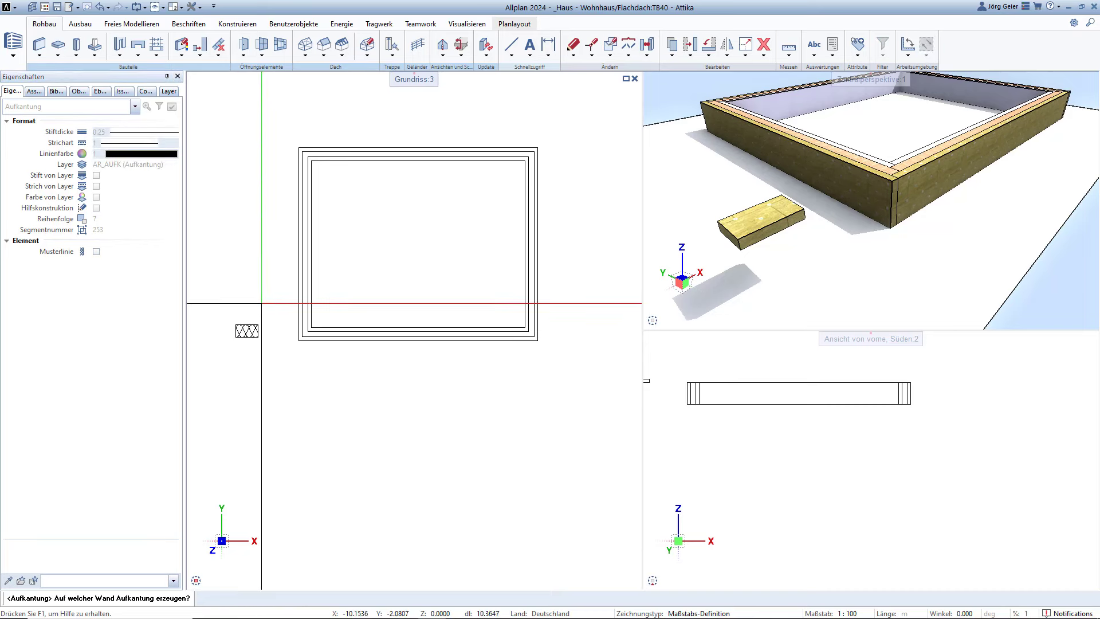
left_click(305, 263)
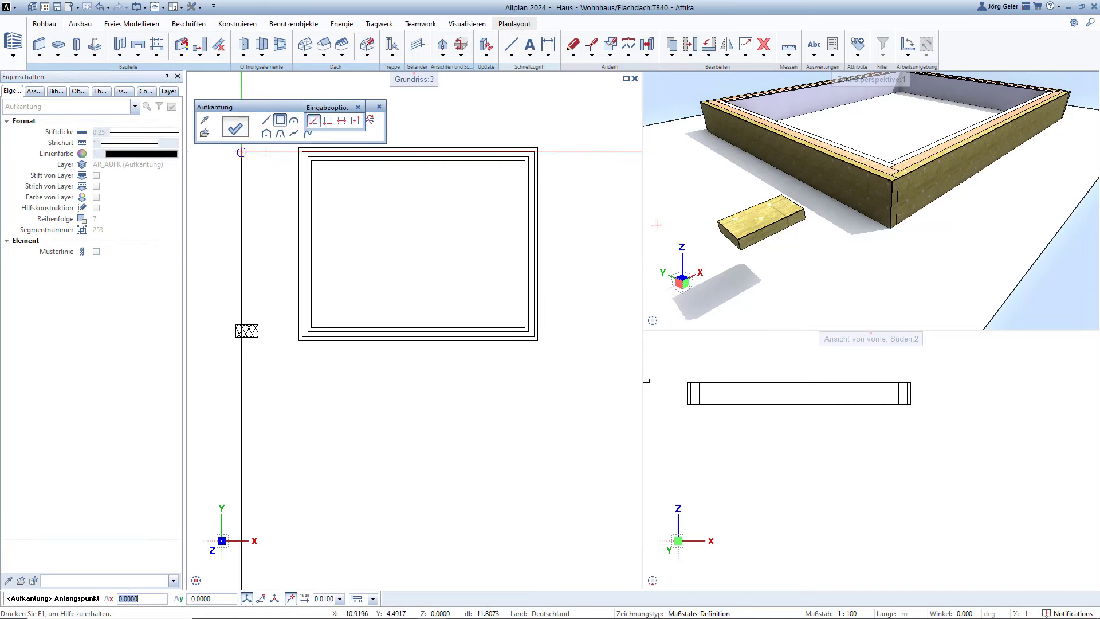
left_click(238, 133)
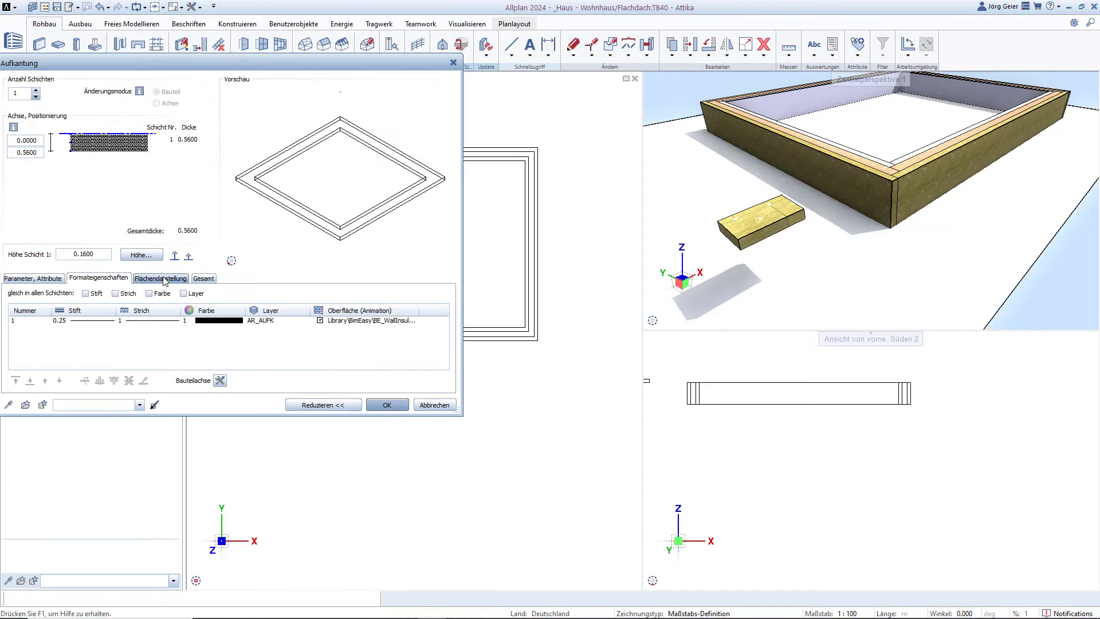
left_click(164, 280)
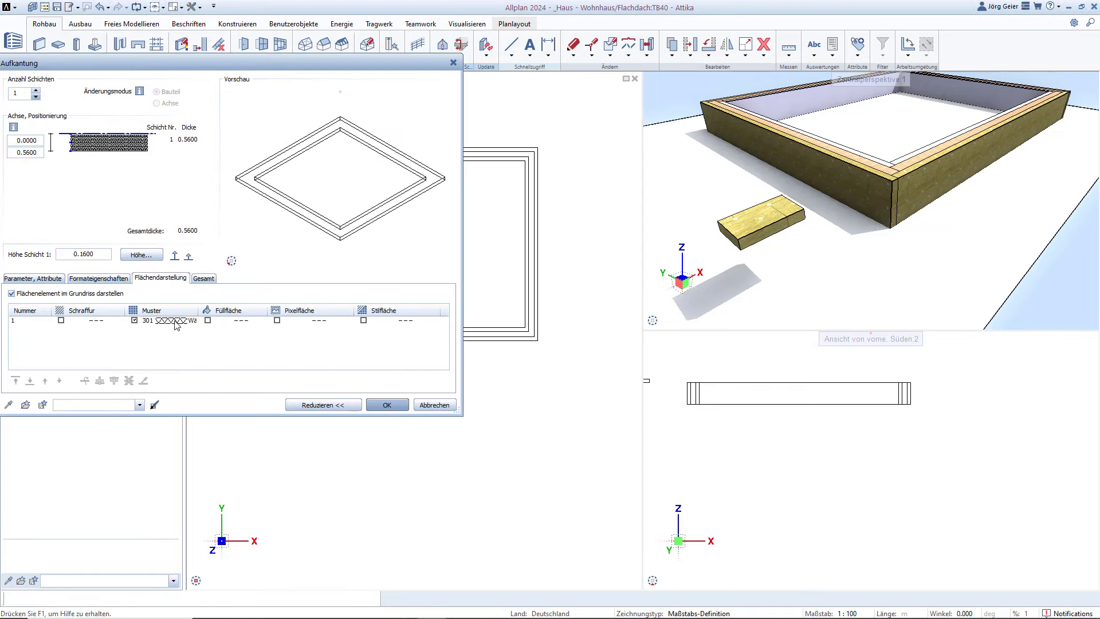
left_click(379, 408)
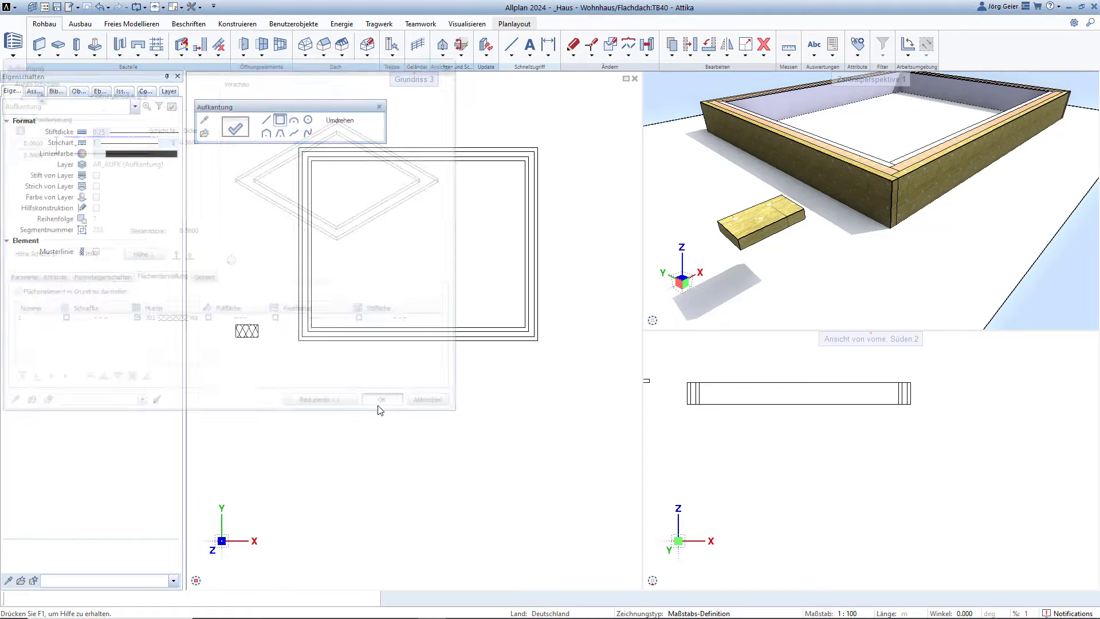
left_click(298, 341)
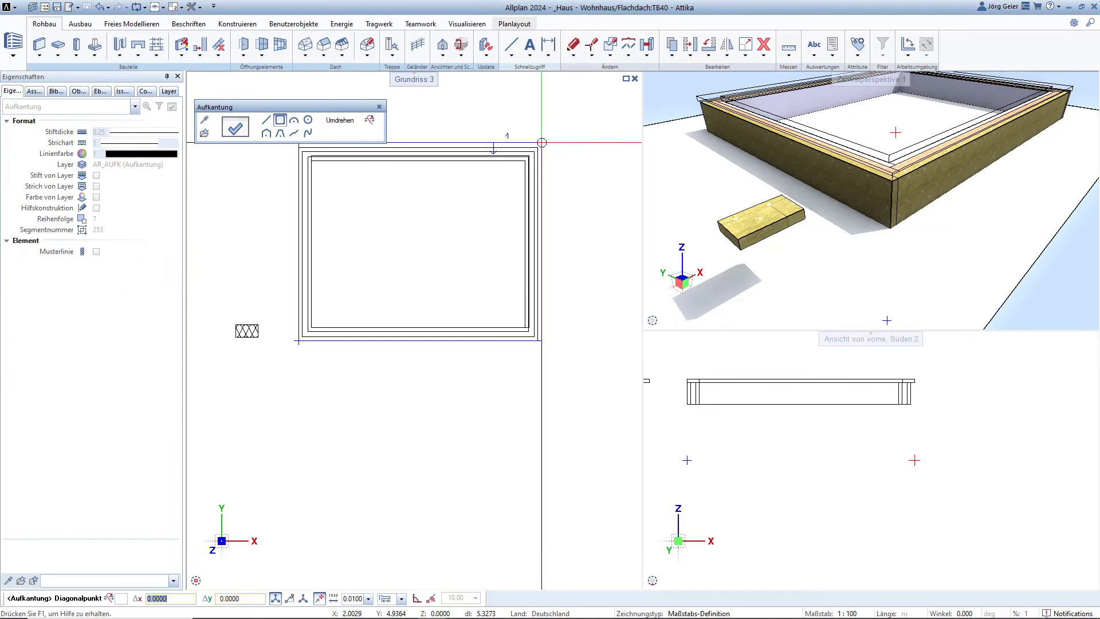
left_click(537, 148)
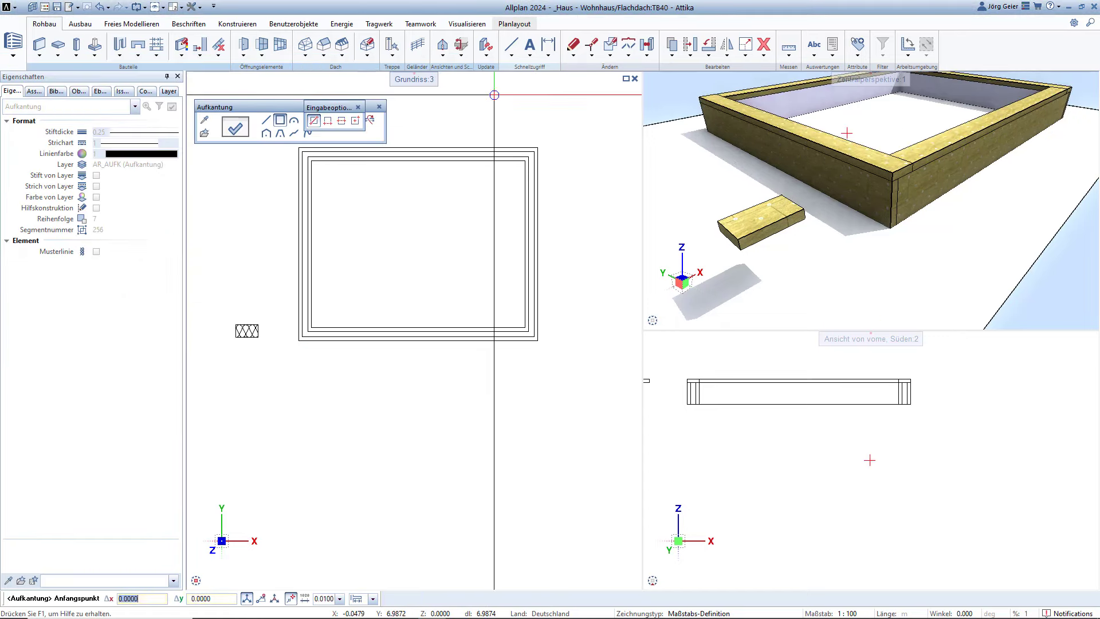
key("Escape")
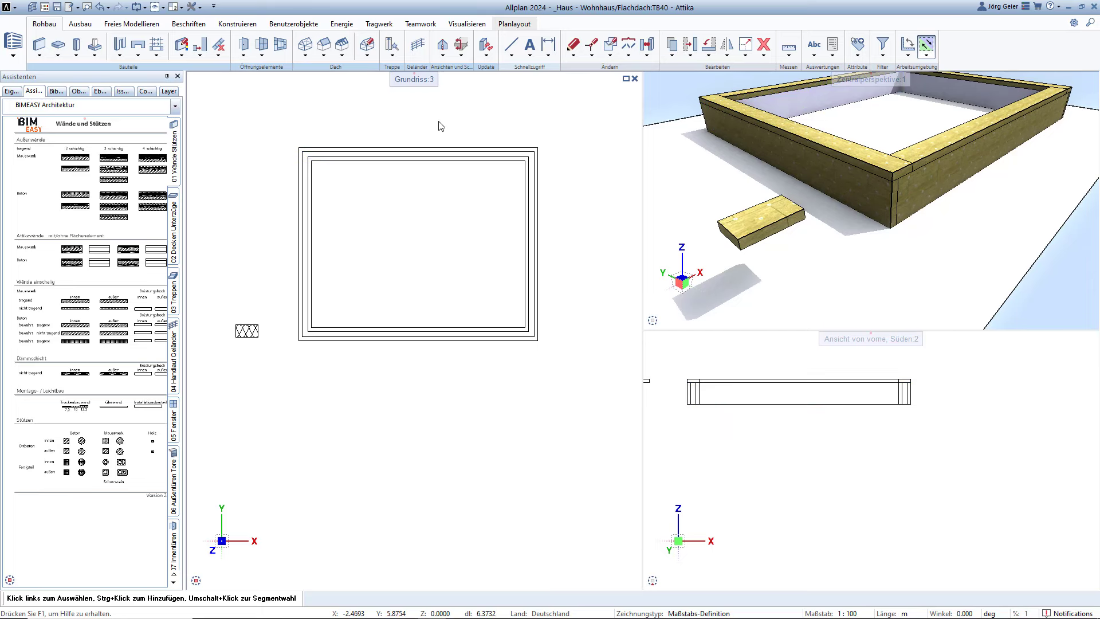
- Delete the stray small insulation block left of the parapet
left_click(764, 44)
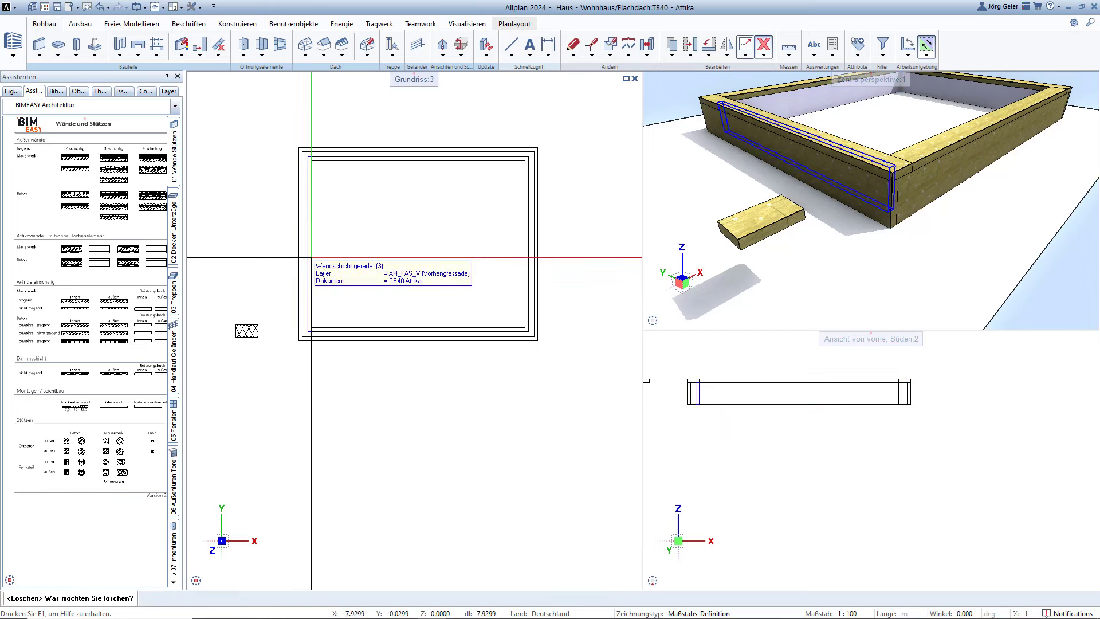
left_click(246, 331)
key("Escape")
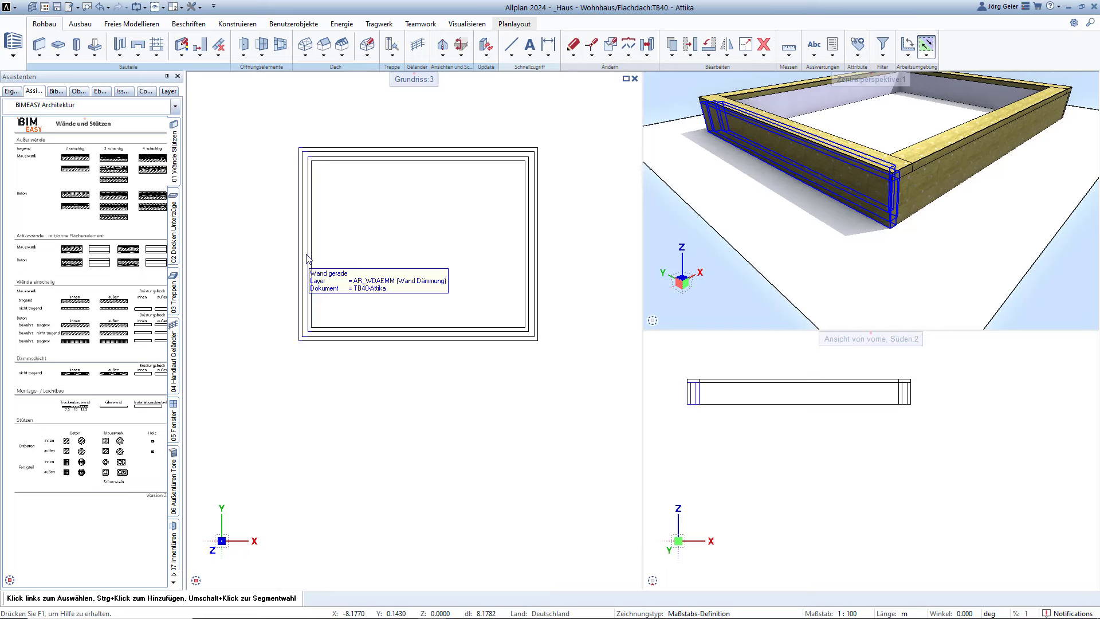
left_click(218, 54)
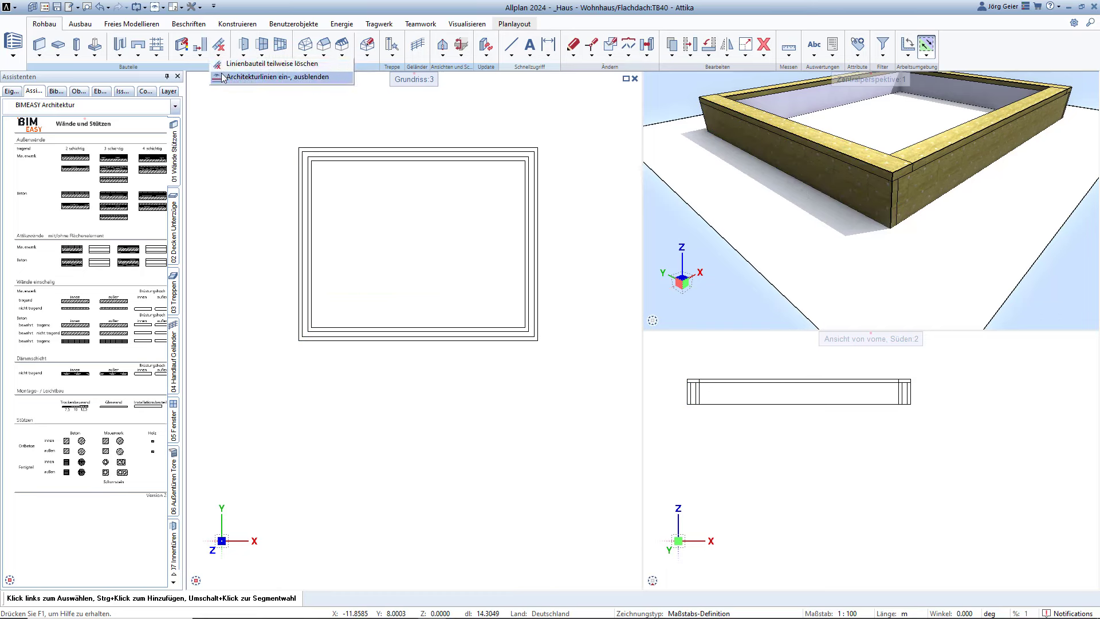
- Hide the inner architecture layer lines of the top and left parapet walls
left_click(223, 78)
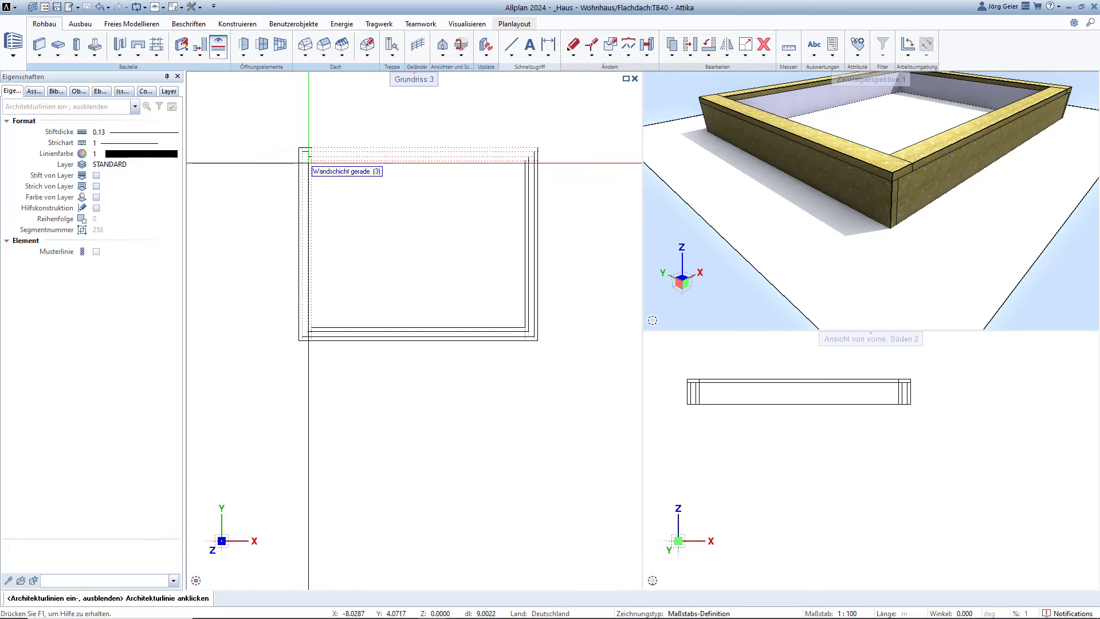
key("Escape")
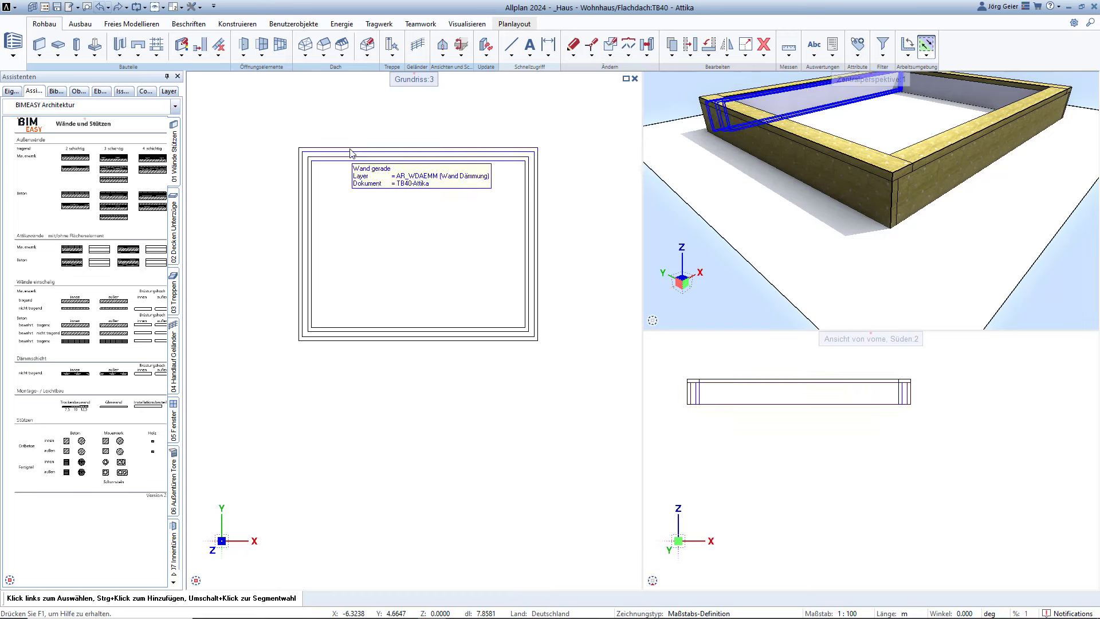
scroll(350, 149, "up", 2)
left_click(217, 60)
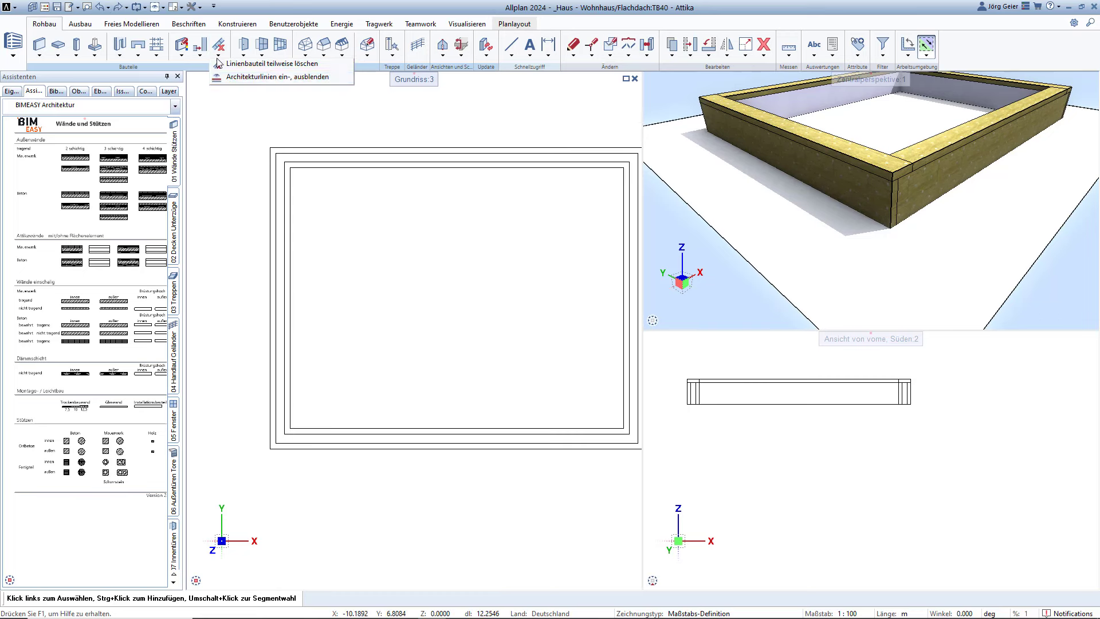
left_click(246, 73)
scroll(324, 162, "up", 2)
left_click(340, 163)
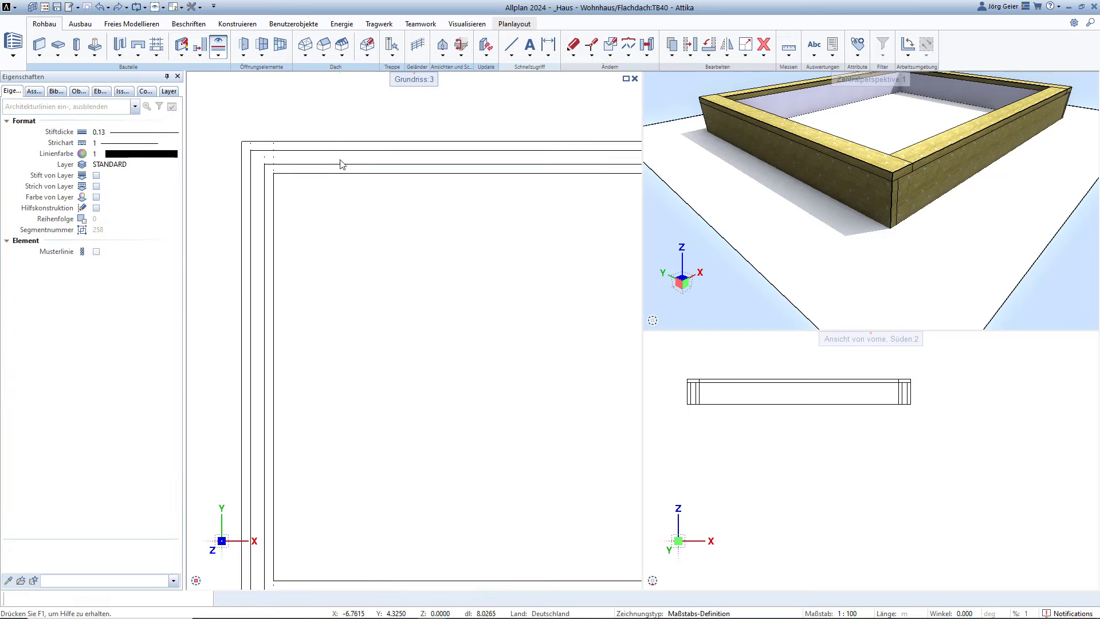
left_click(266, 213)
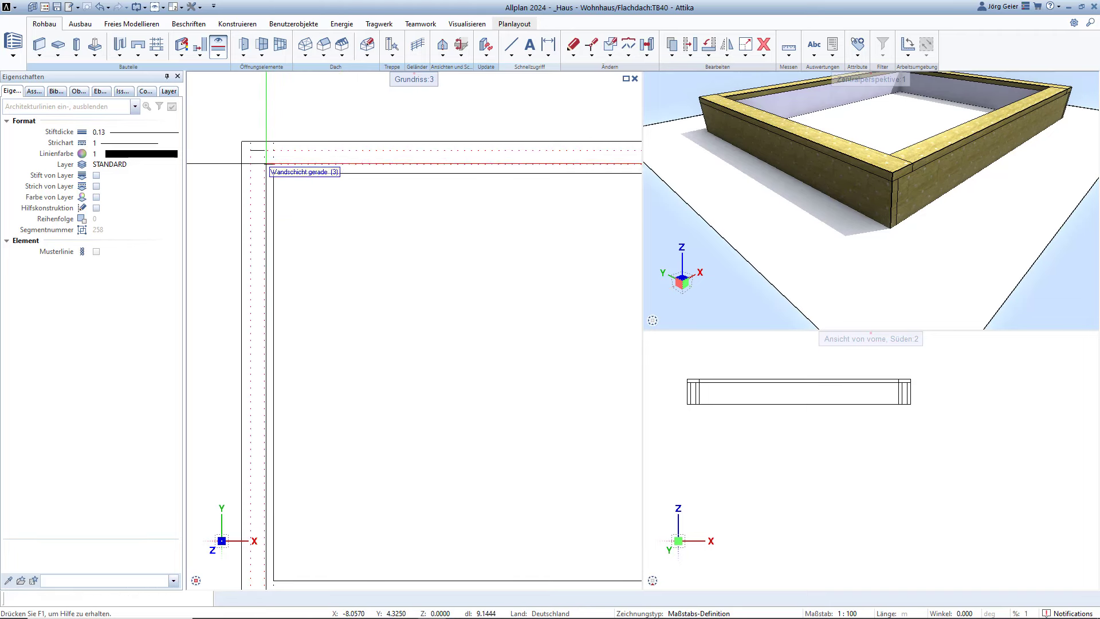
- Hide the inner architecture layer lines of the bottom and right parapet walls
scroll(223, 120, "down", 2)
scroll(230, 312, "up", 2)
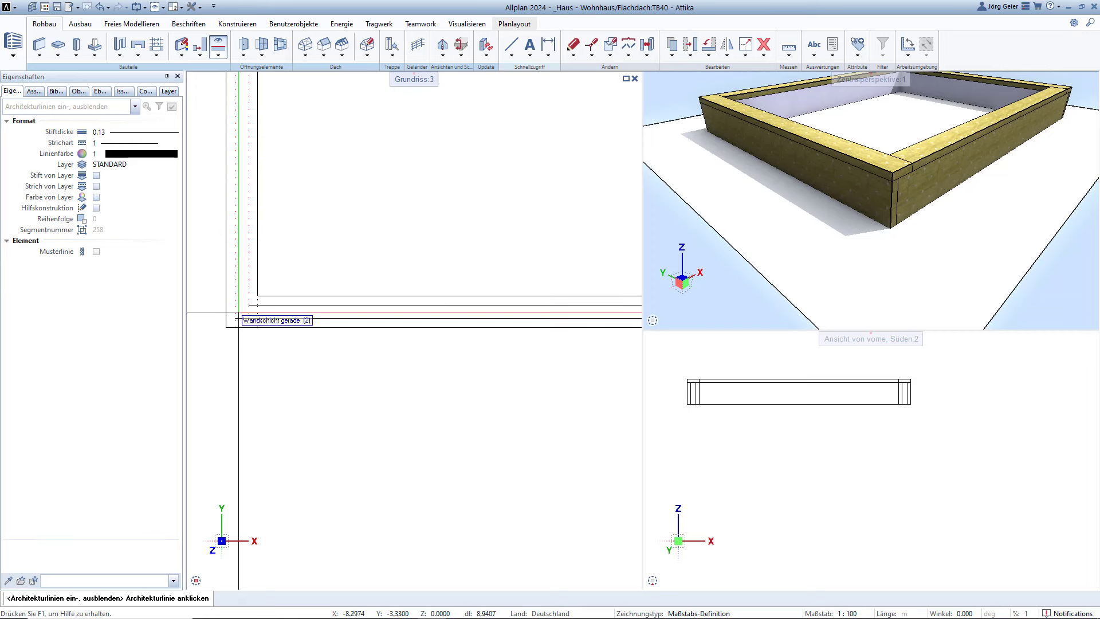
scroll(231, 312, "up", 1)
left_click(290, 314)
key("Escape")
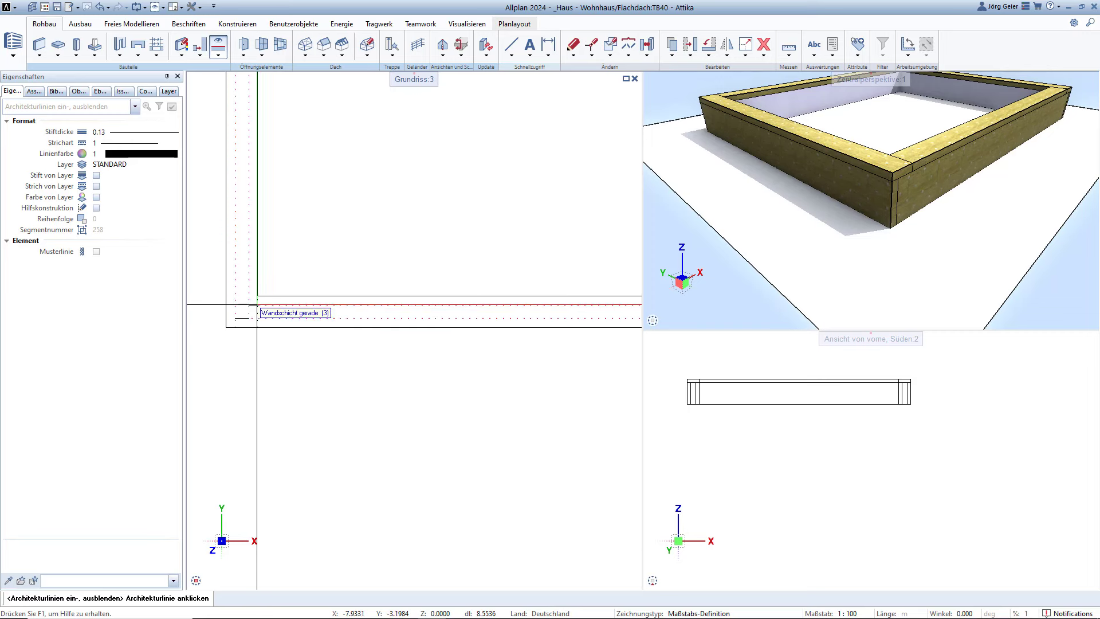
scroll(243, 323, "down", 2)
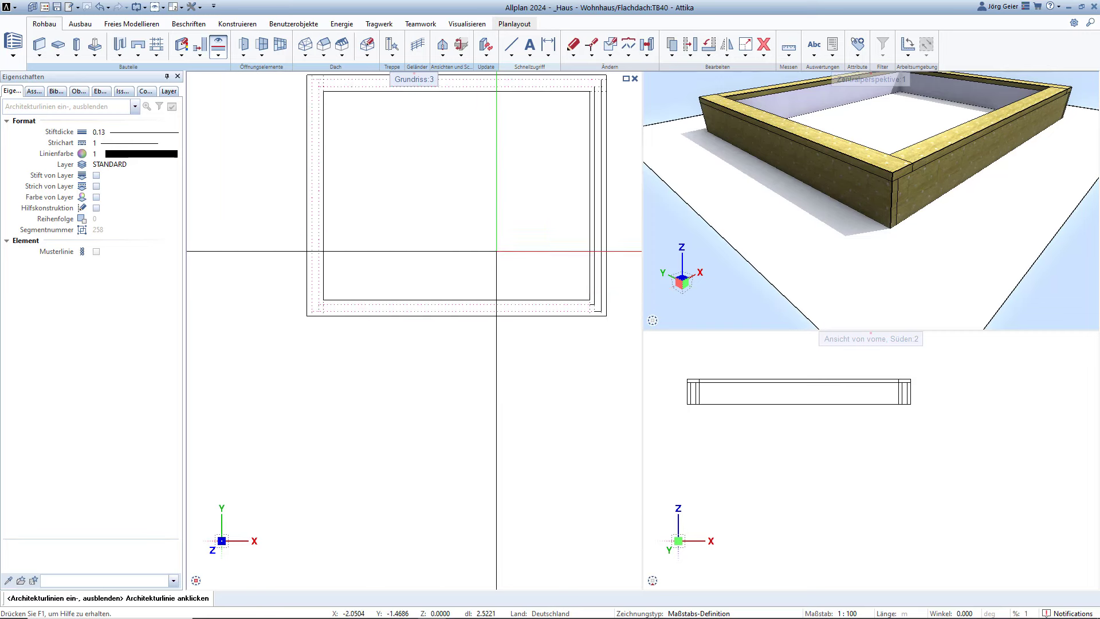
scroll(399, 332, "up", 2)
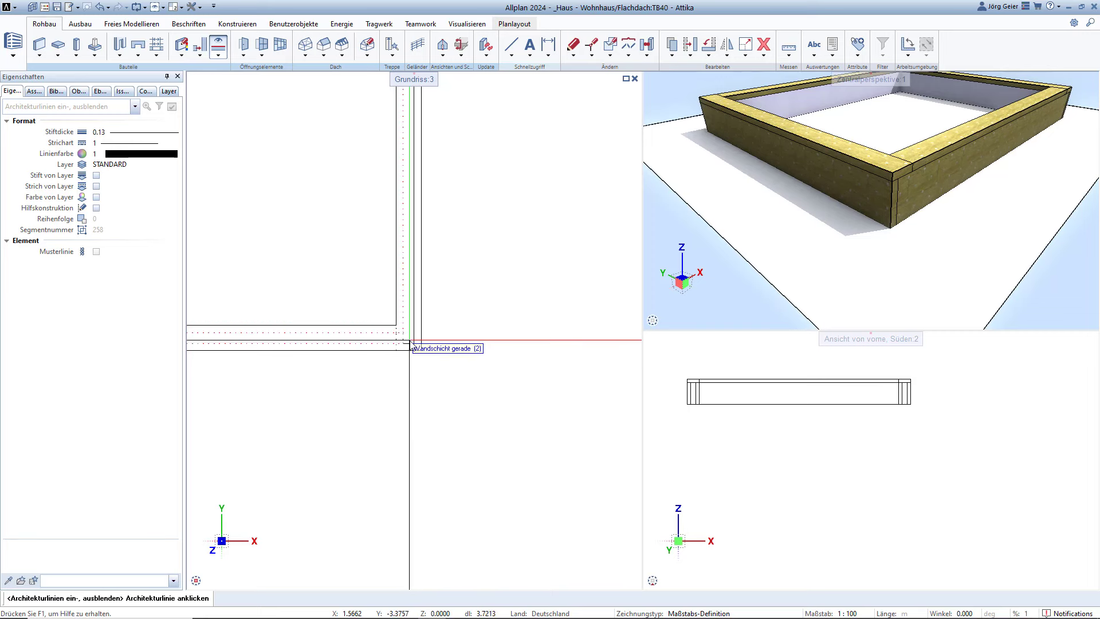
left_click(401, 339)
scroll(387, 298, "down", 1)
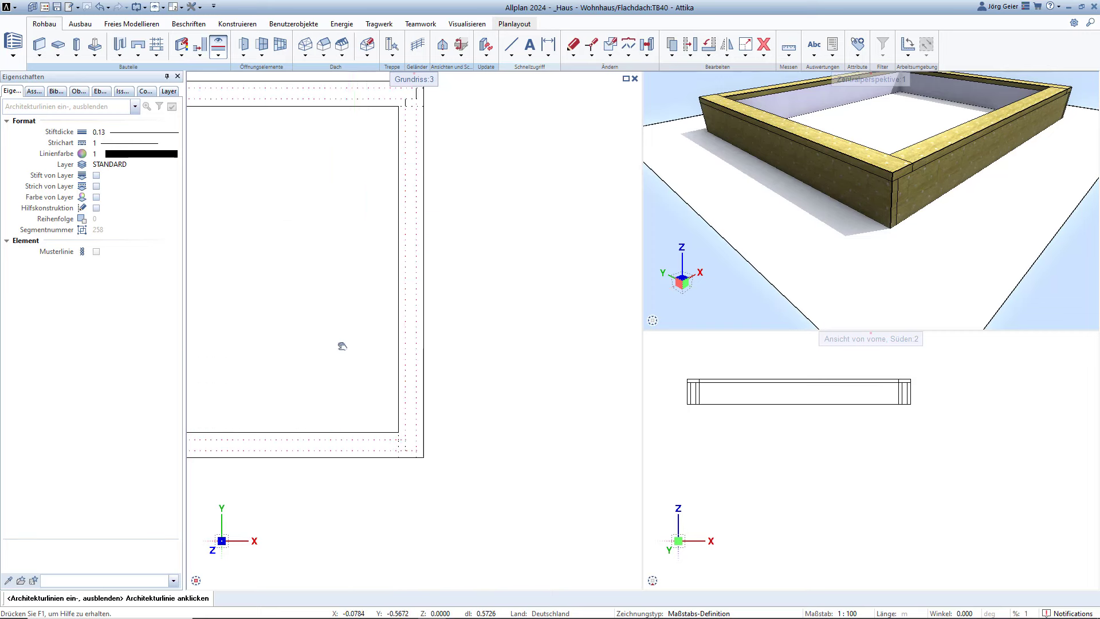
scroll(344, 343, "down", 1)
scroll(405, 178, "up", 2)
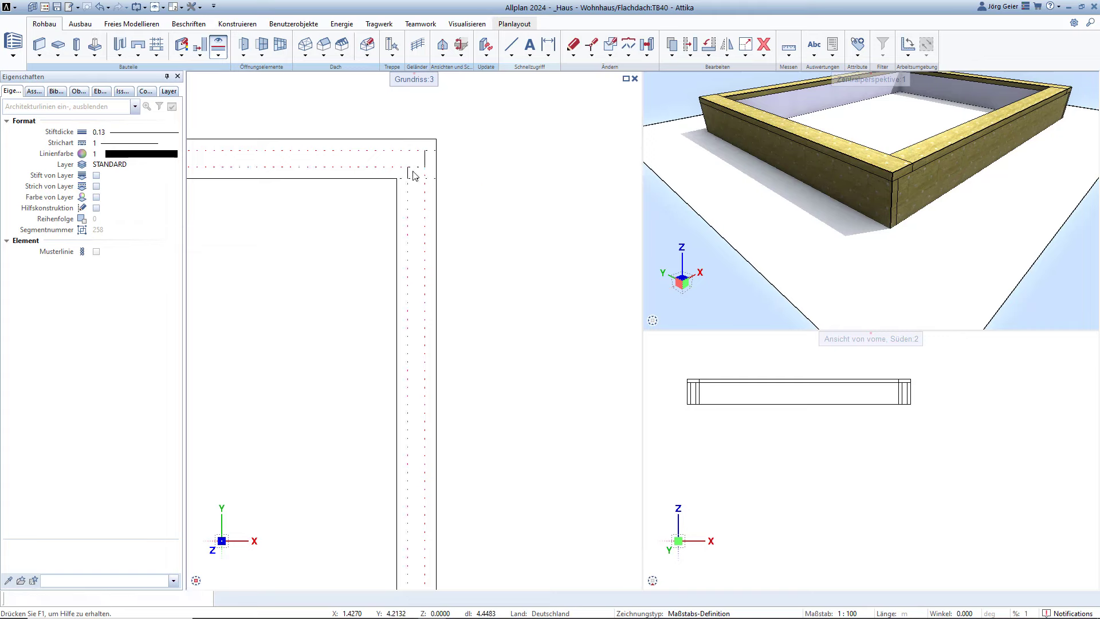
scroll(342, 268, "down", 1)
scroll(342, 269, "down", 1)
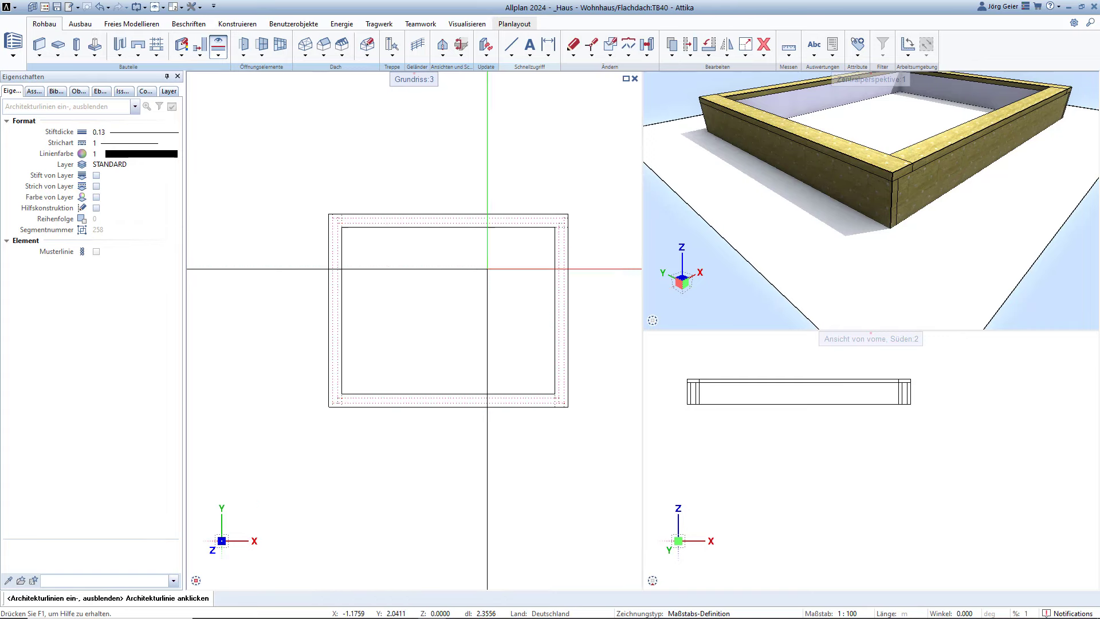
key("Escape")
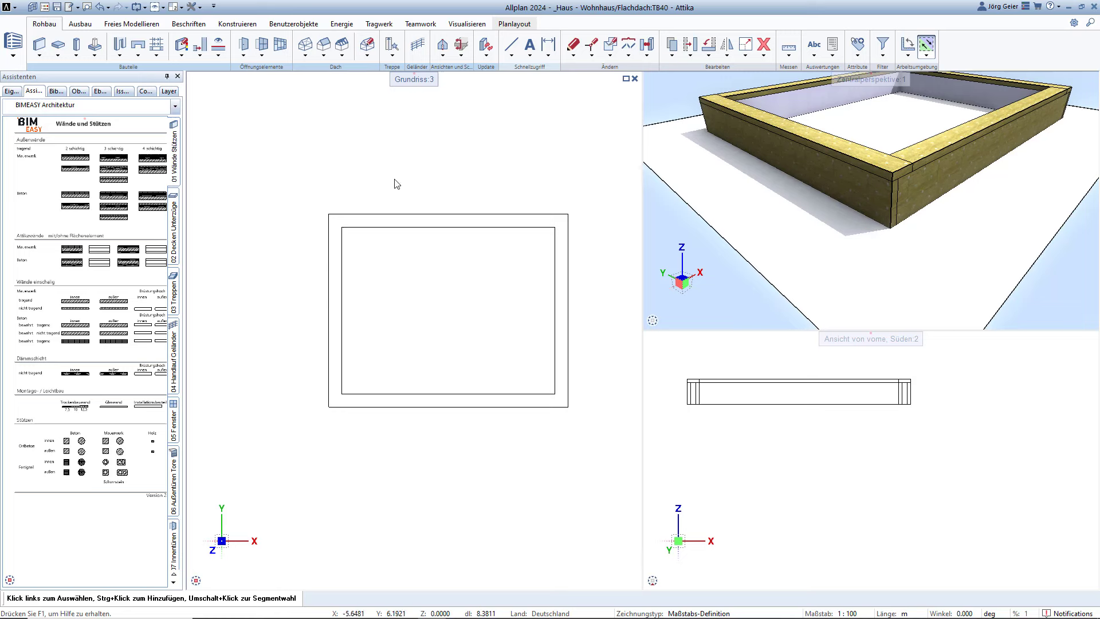
- Start a slab and tie its top to its underside with a 0.35 offset
left_click(174, 252)
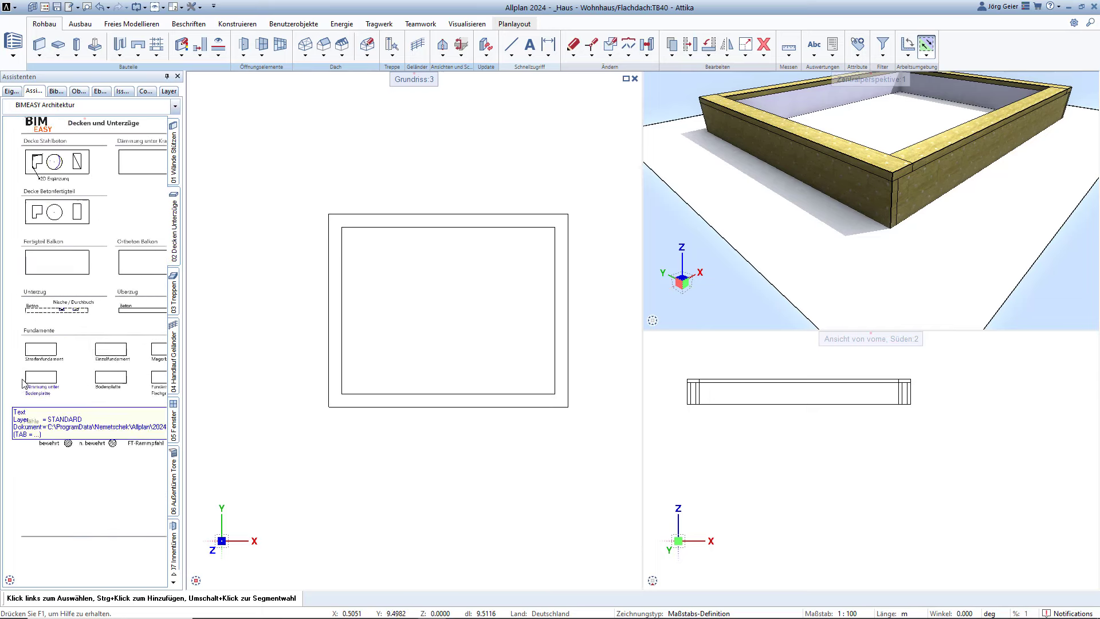
scroll(120, 373, "up", 2)
scroll(122, 420, "up", 1)
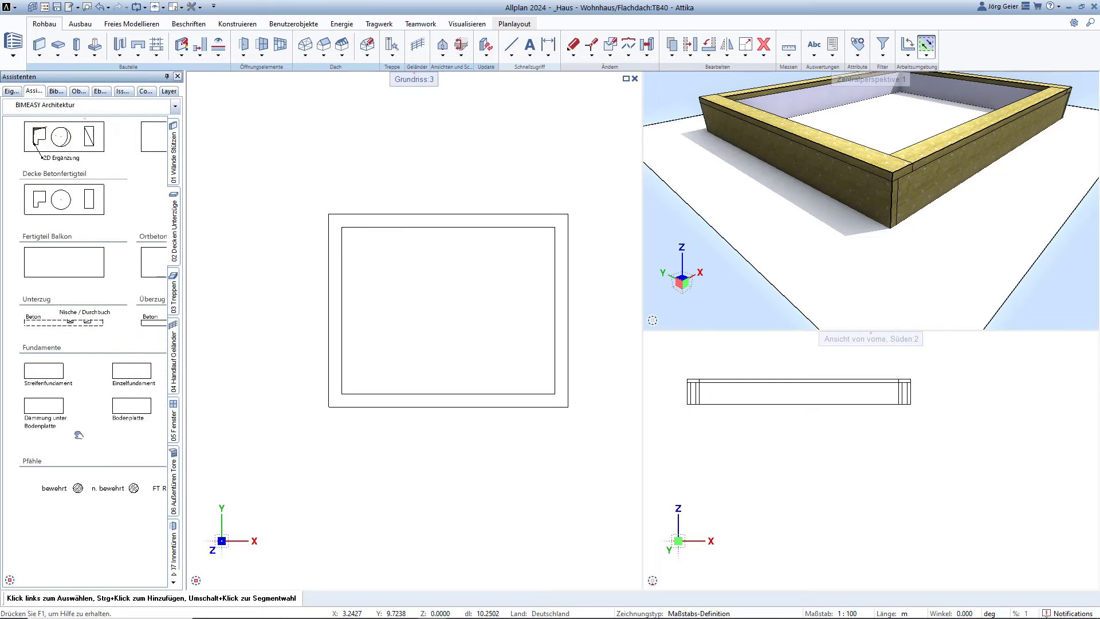
scroll(115, 427, "right", 5)
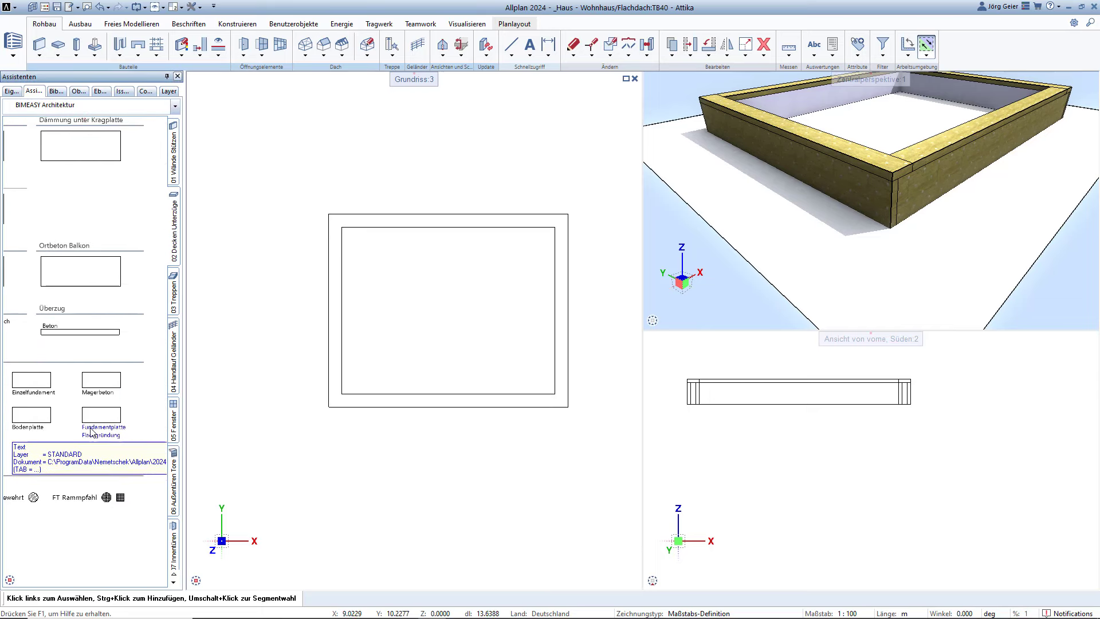
scroll(96, 258, "left", 2)
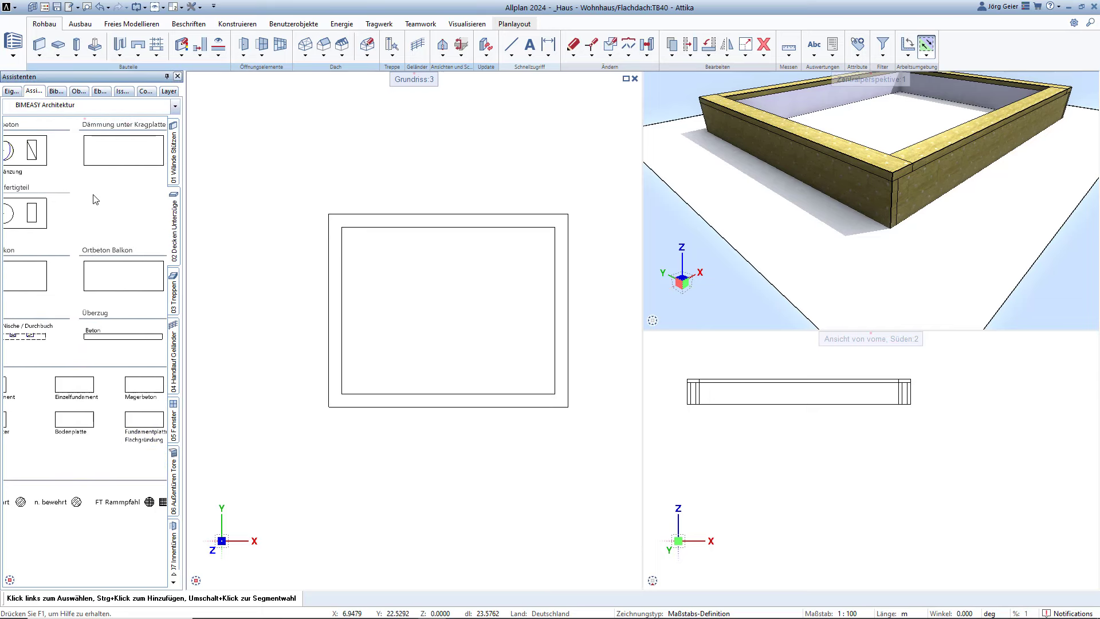
left_click(58, 47)
left_click(232, 119)
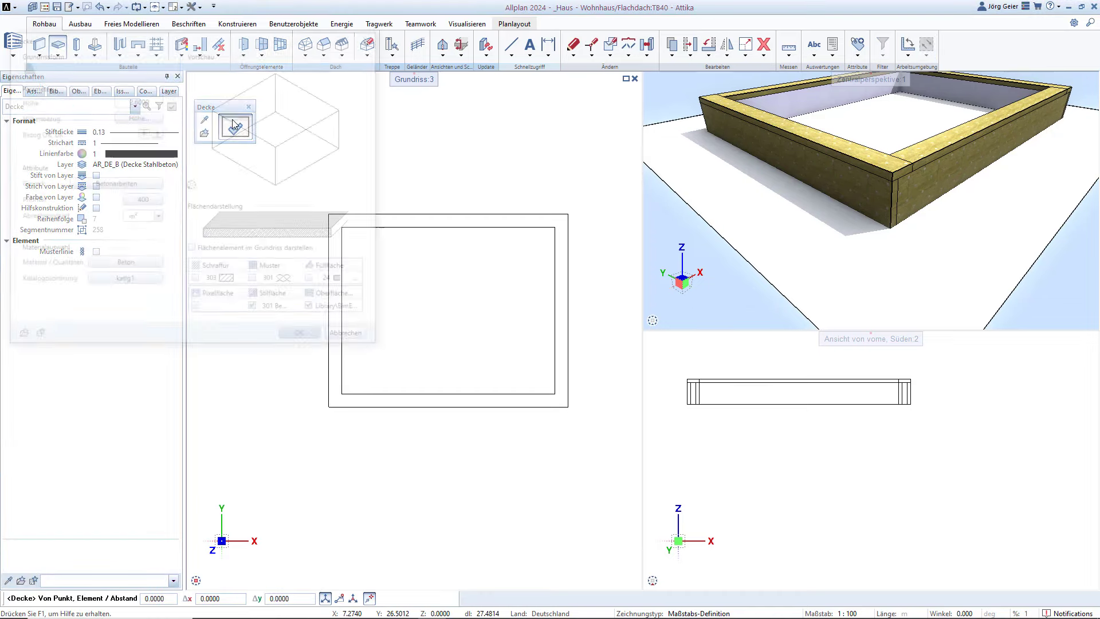
left_click(153, 116)
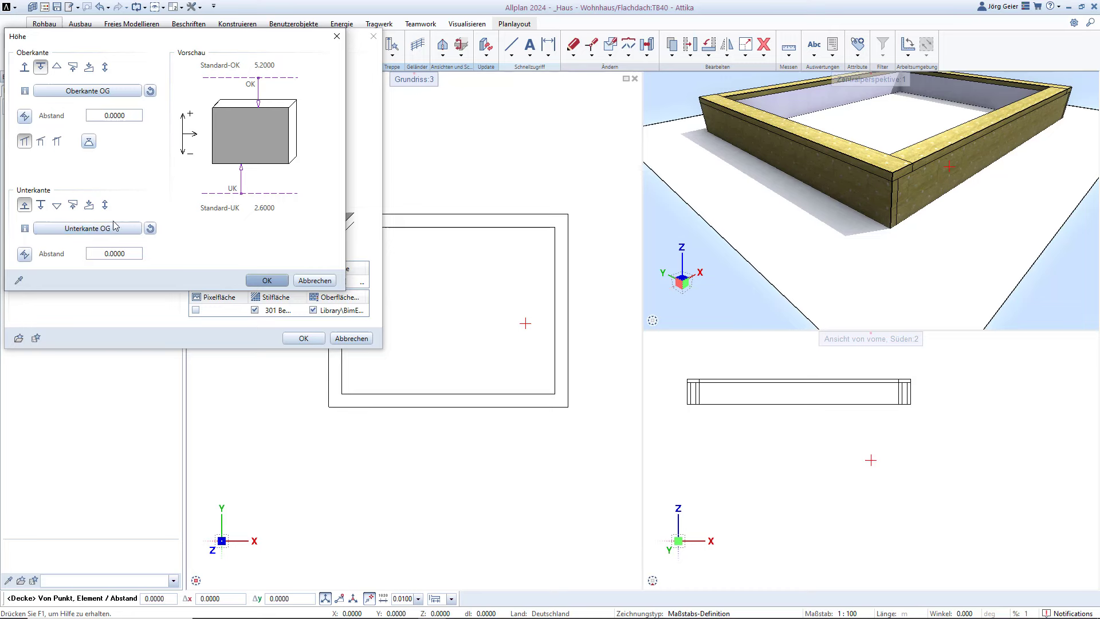
left_click(26, 67)
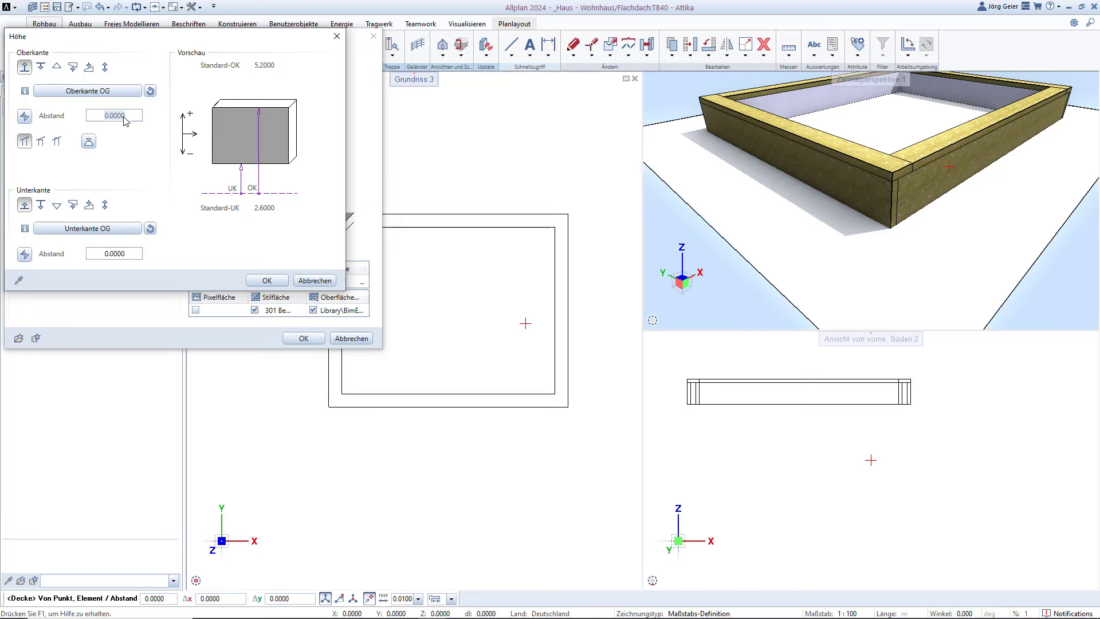
type("0")
type(".35")
key("Return")
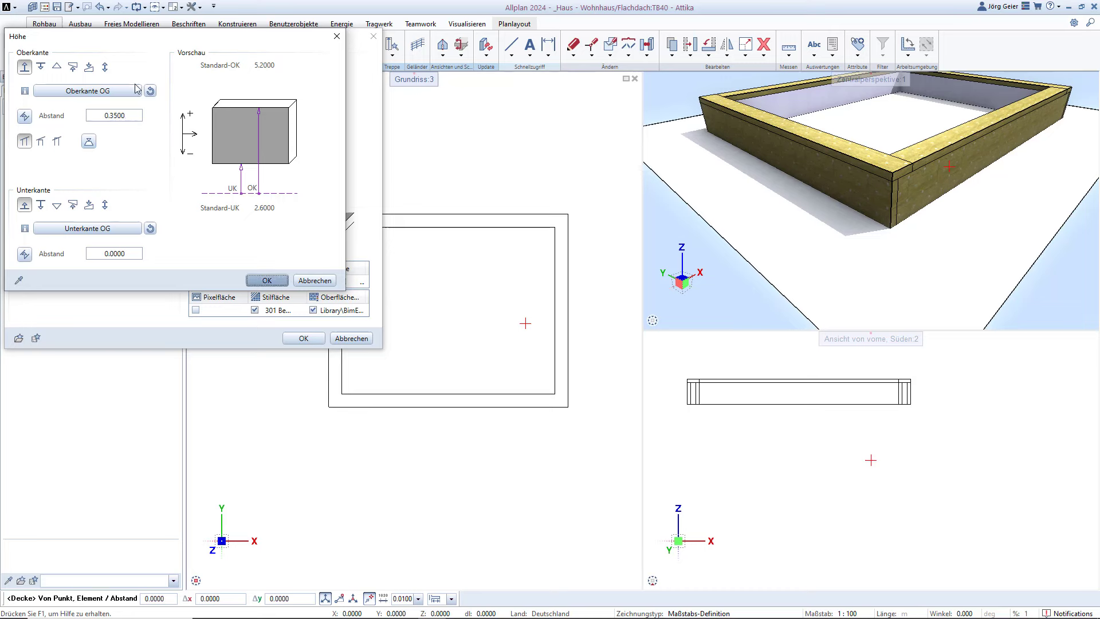
left_click(267, 280)
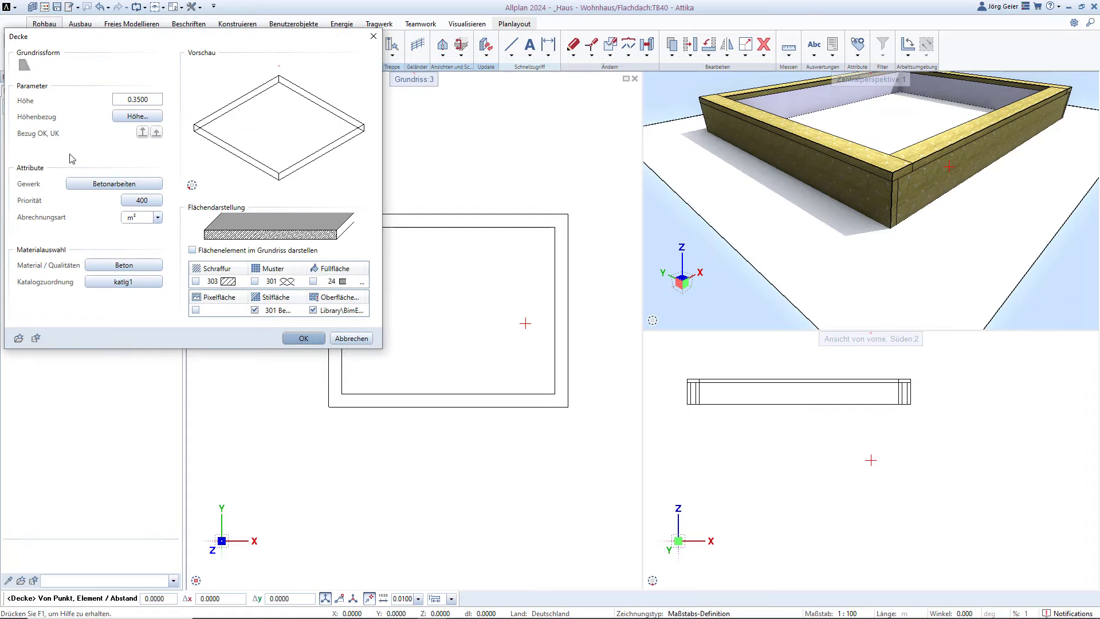
- Give the slab the Wärme- und Kältedämmarbeiten trade and Dämmung material
left_click(114, 184)
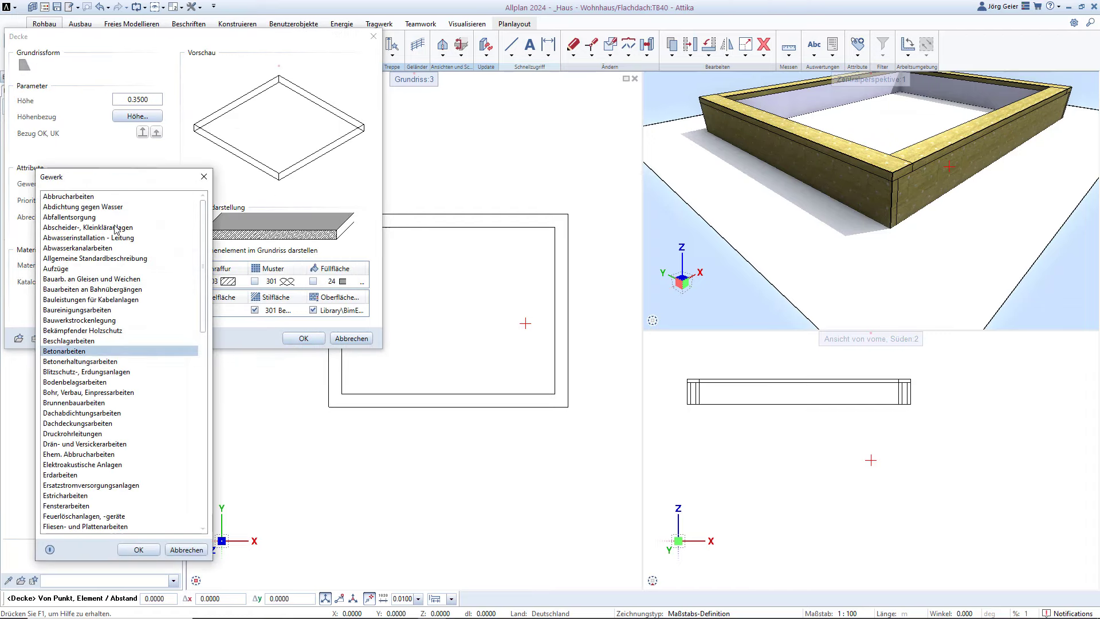
scroll(109, 256, "down", 5)
scroll(109, 257, "down", 10)
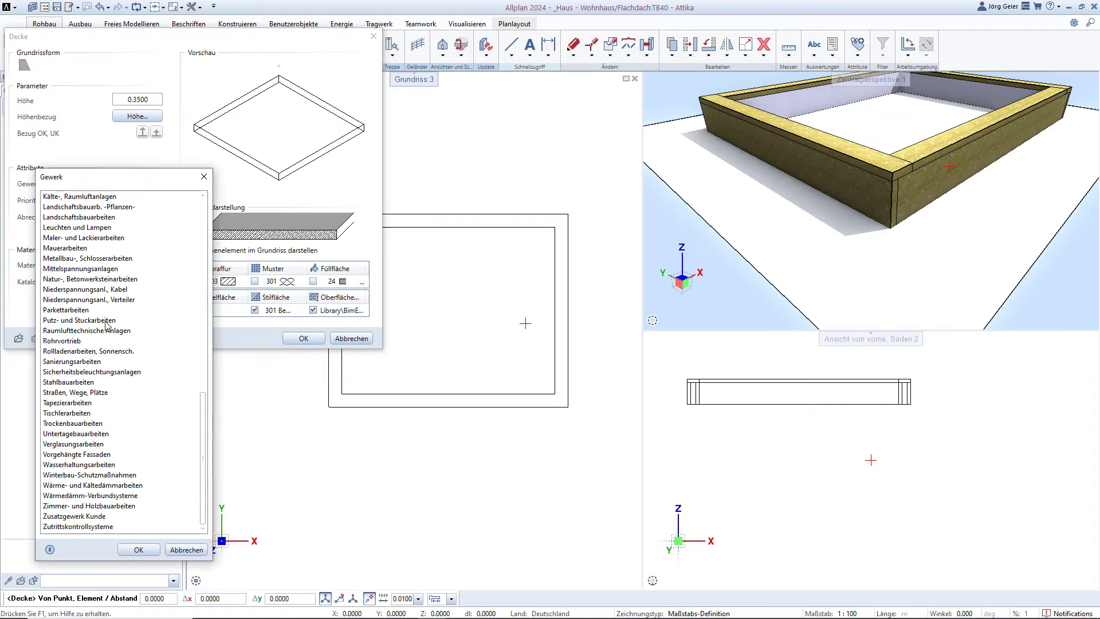
double_click(90, 490)
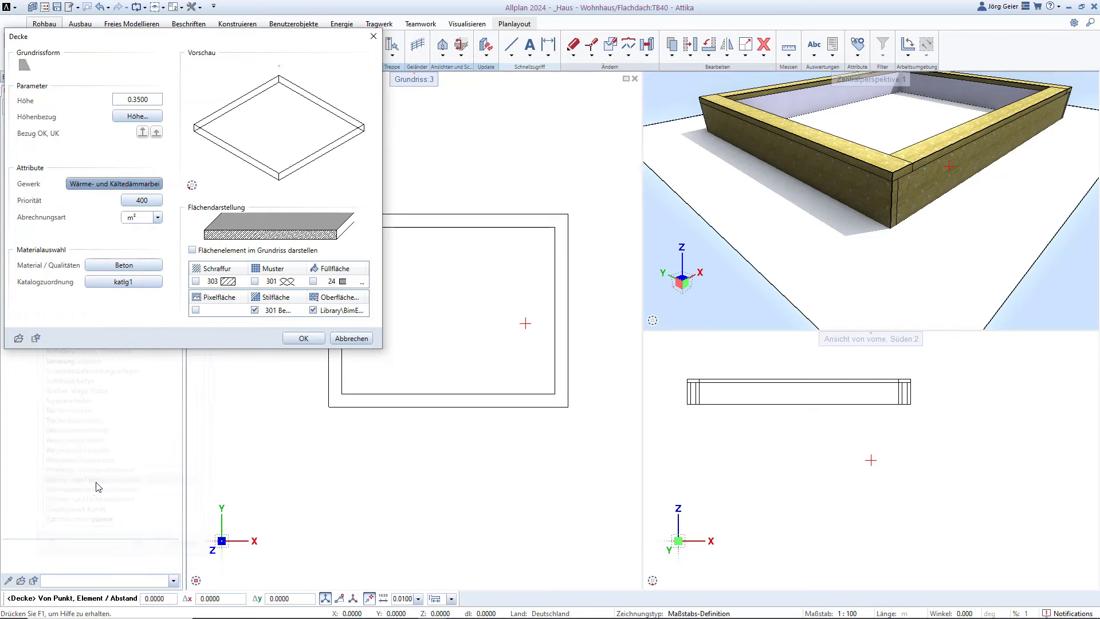
left_click(123, 265)
left_click(233, 147)
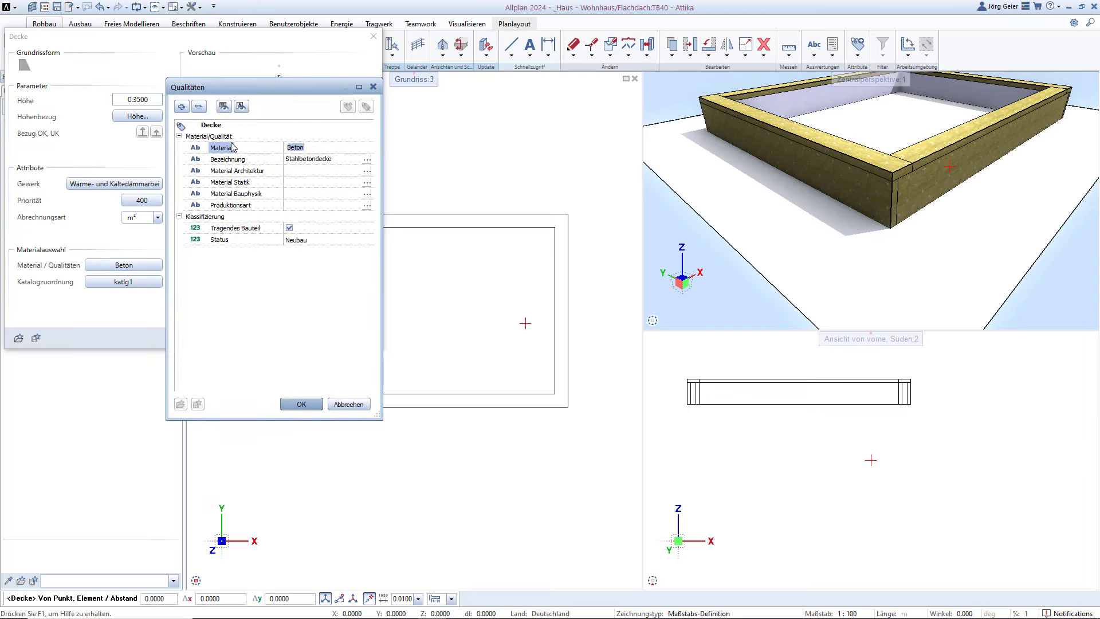
type("Dämmung")
key("Return")
left_click(326, 159)
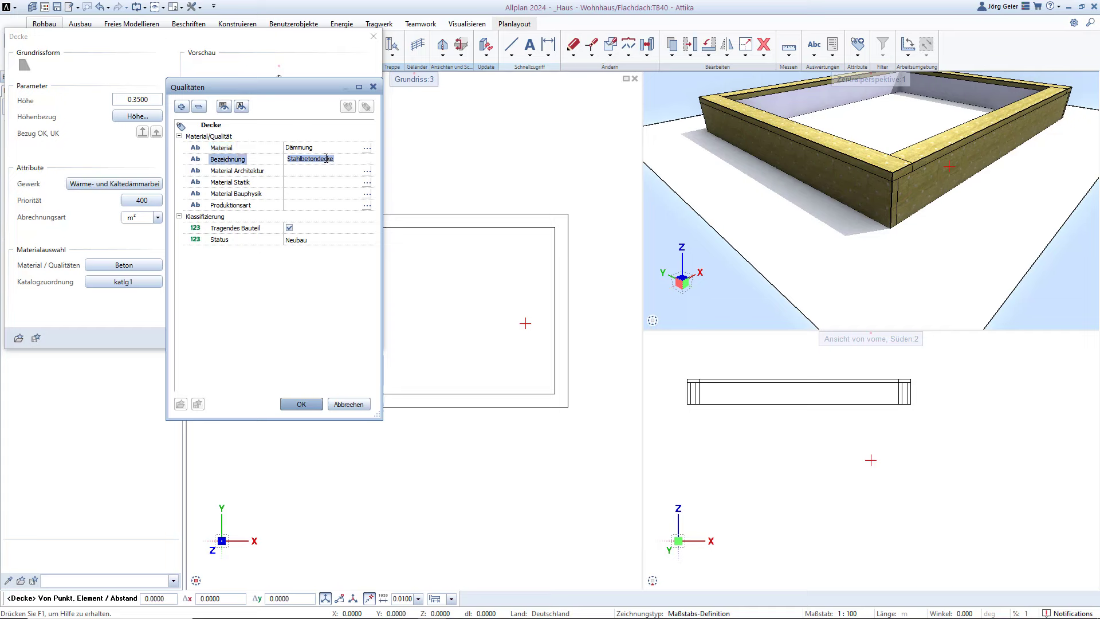
left_click(306, 404)
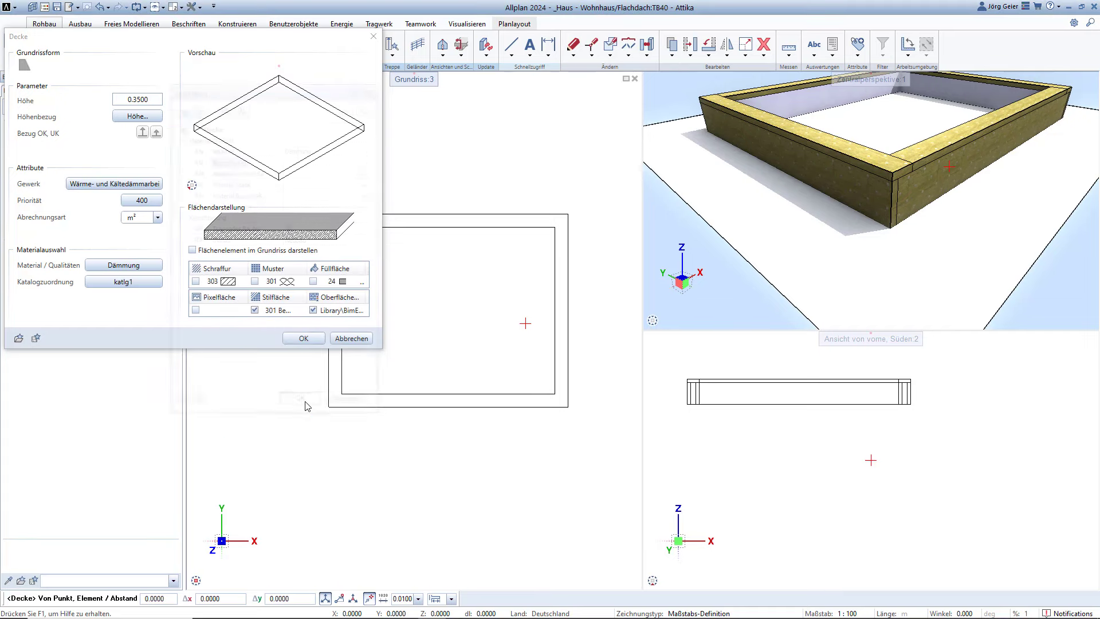
- Give the slab the 306 Dämmstoff style area and BE_WallInsulation surface
left_click(278, 310)
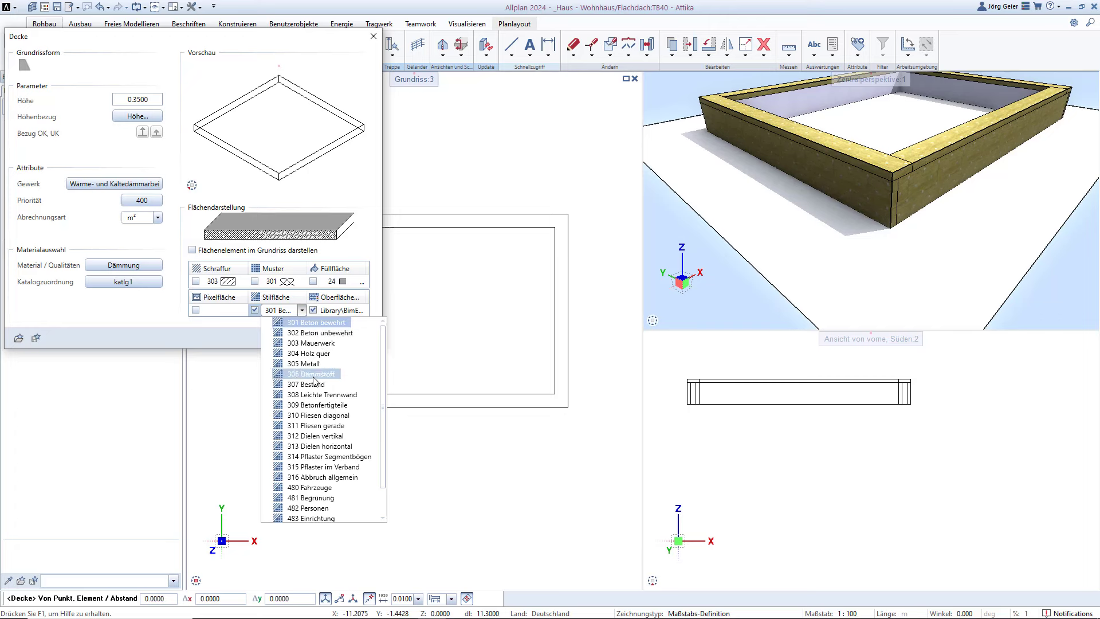
left_click(315, 377)
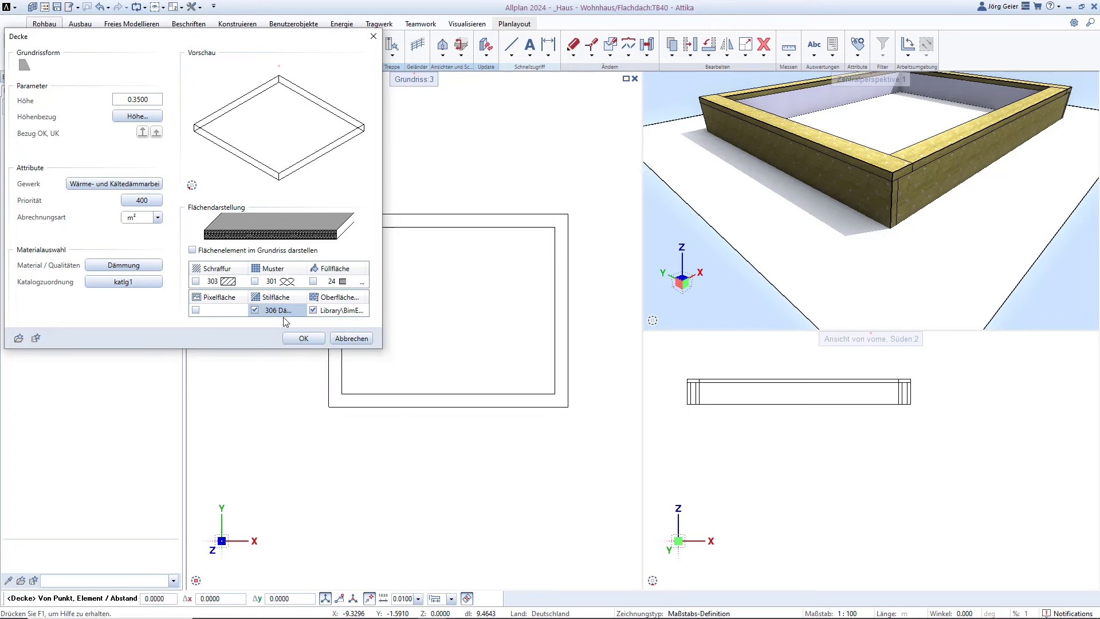
left_click(337, 310)
double_click(141, 204)
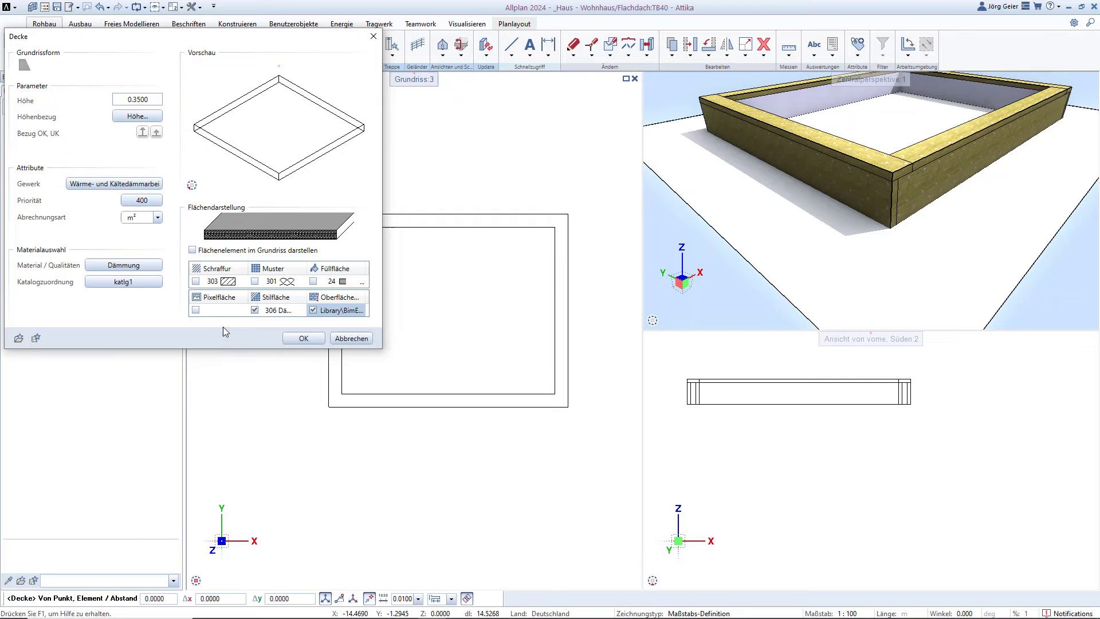
- Place the insulation slab between two opposite inner corners of the parapet
left_click(304, 339)
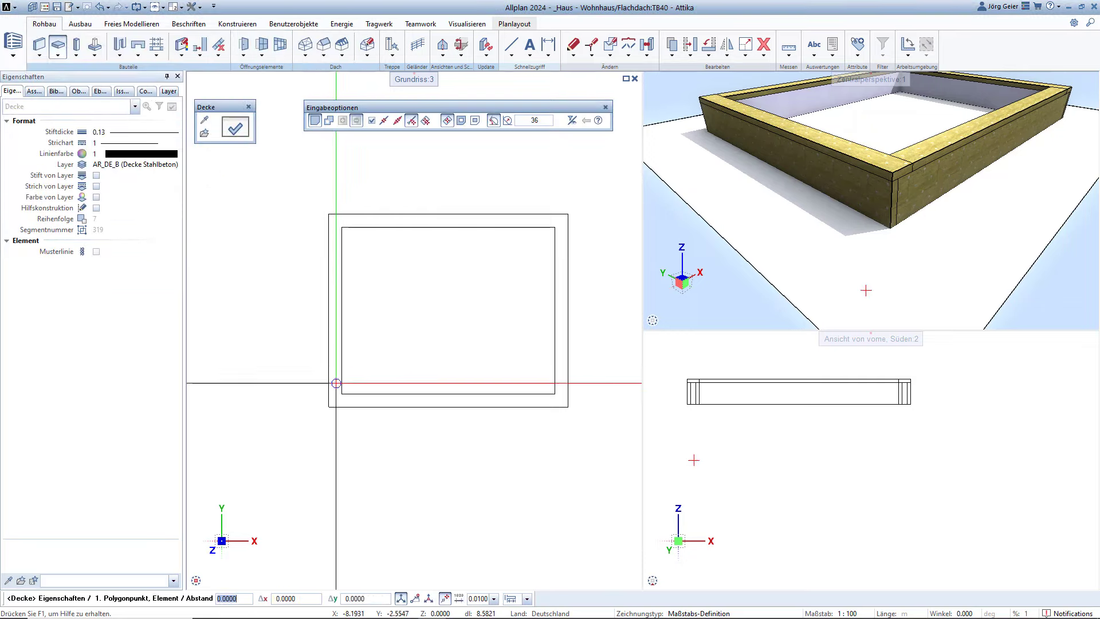
left_click(341, 394)
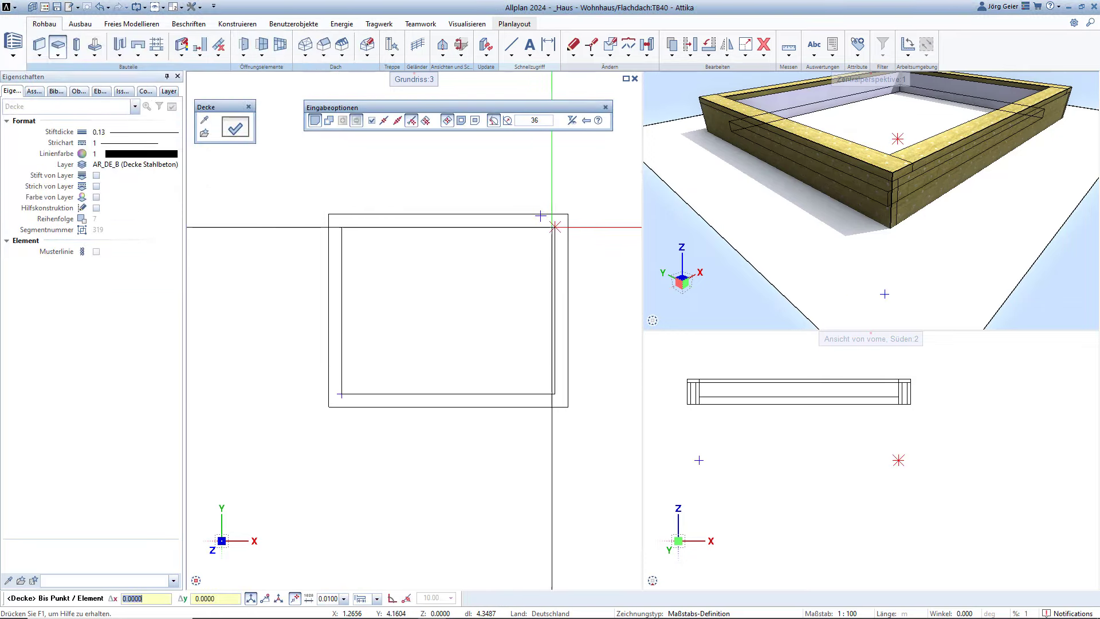
left_click(553, 228)
key("Escape")
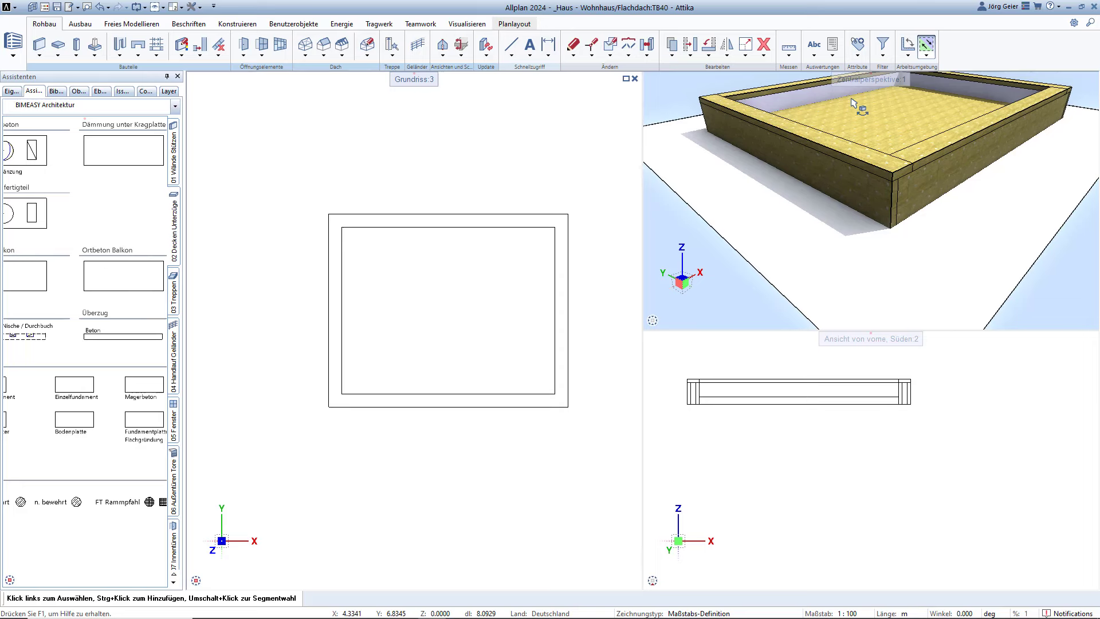
middle_click_drag(525, 131, 482, 161)
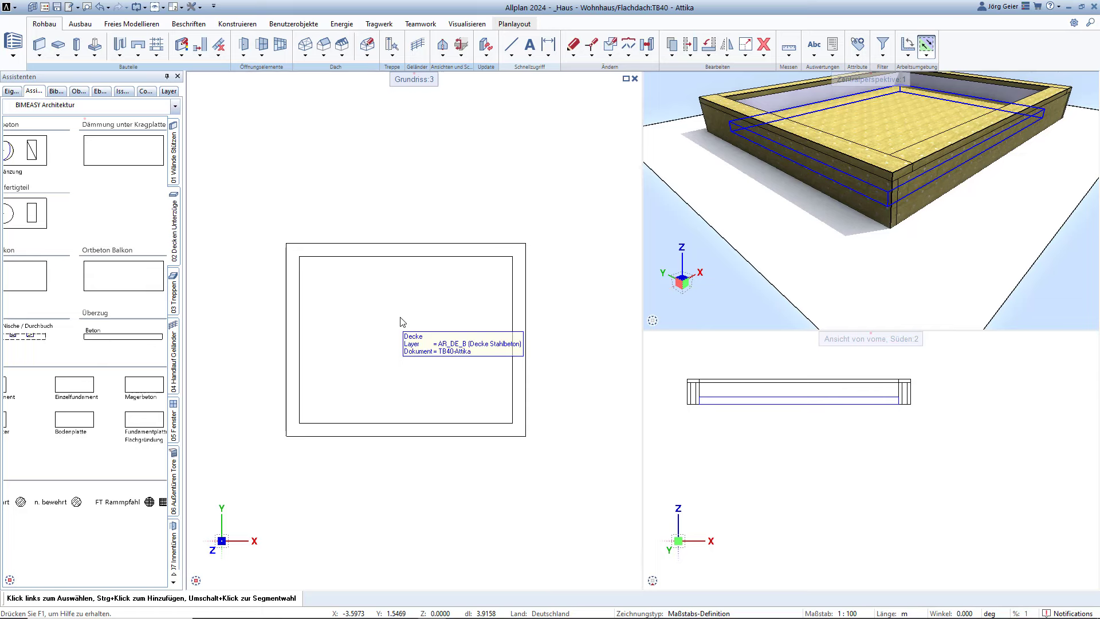
left_click(12, 90)
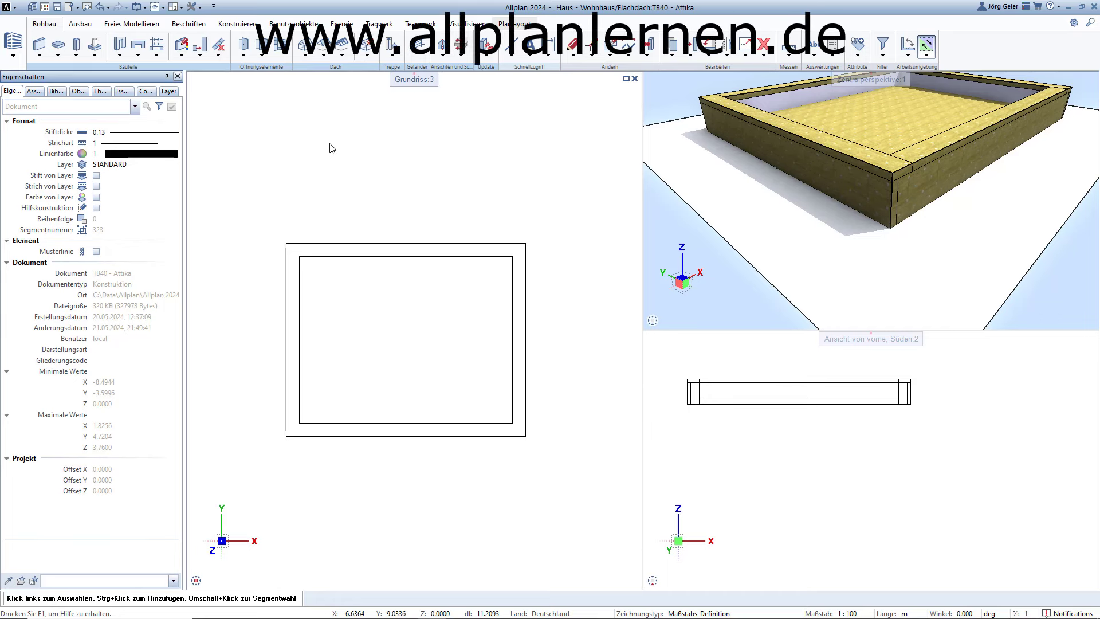
- Turn all Wohnhaus storey drawings back on alongside Attika, eight drawings in total
key("ctrl+o")
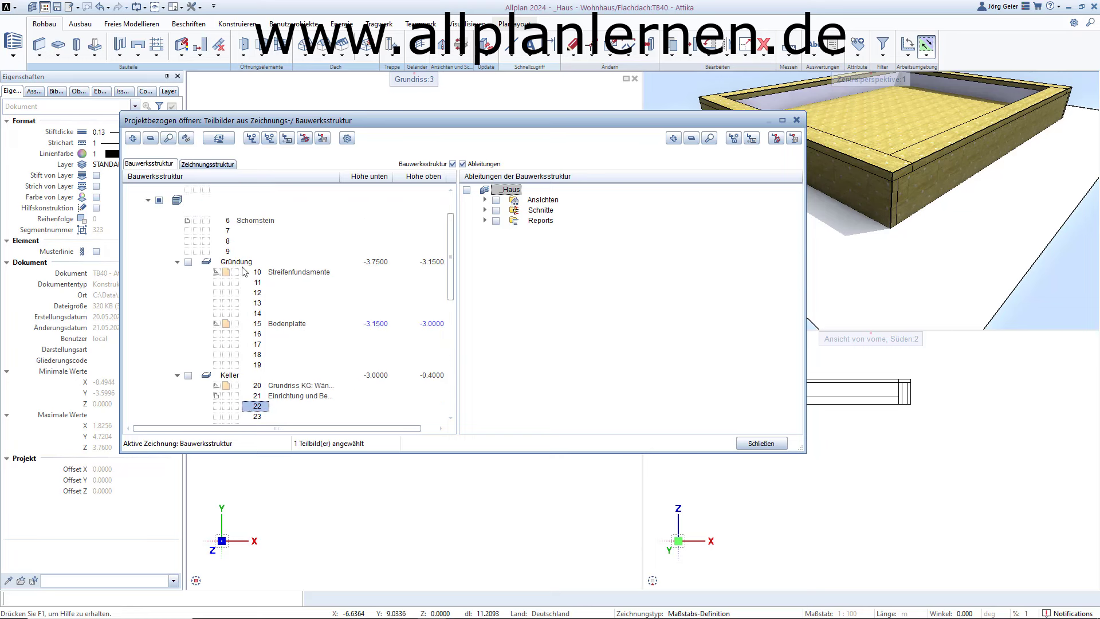
left_click(188, 262)
left_click(160, 200)
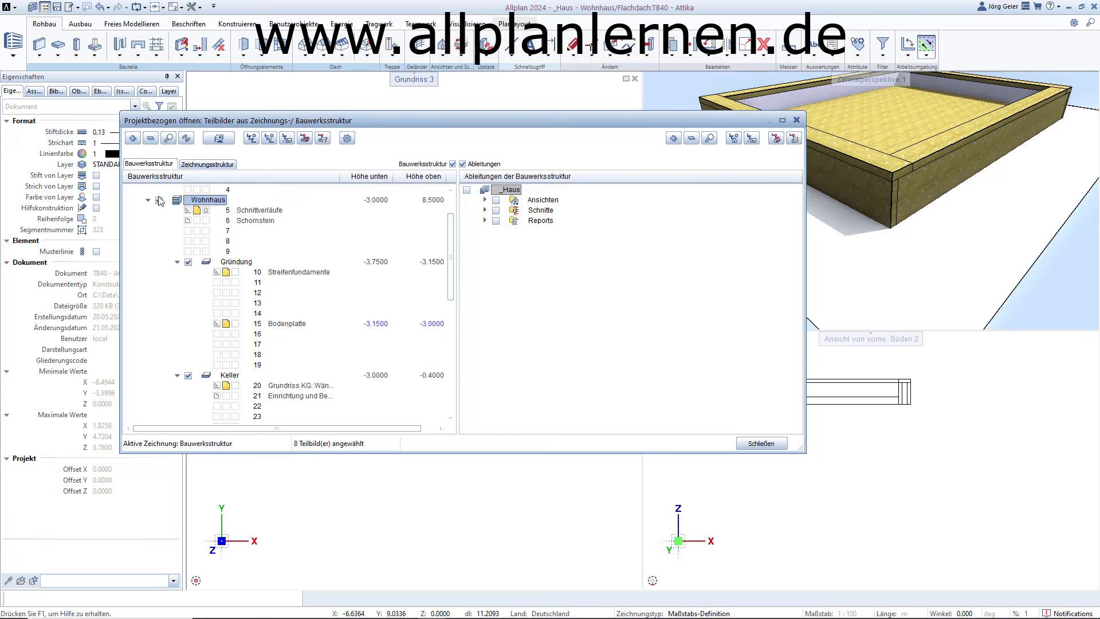
scroll(276, 294, "down", 2)
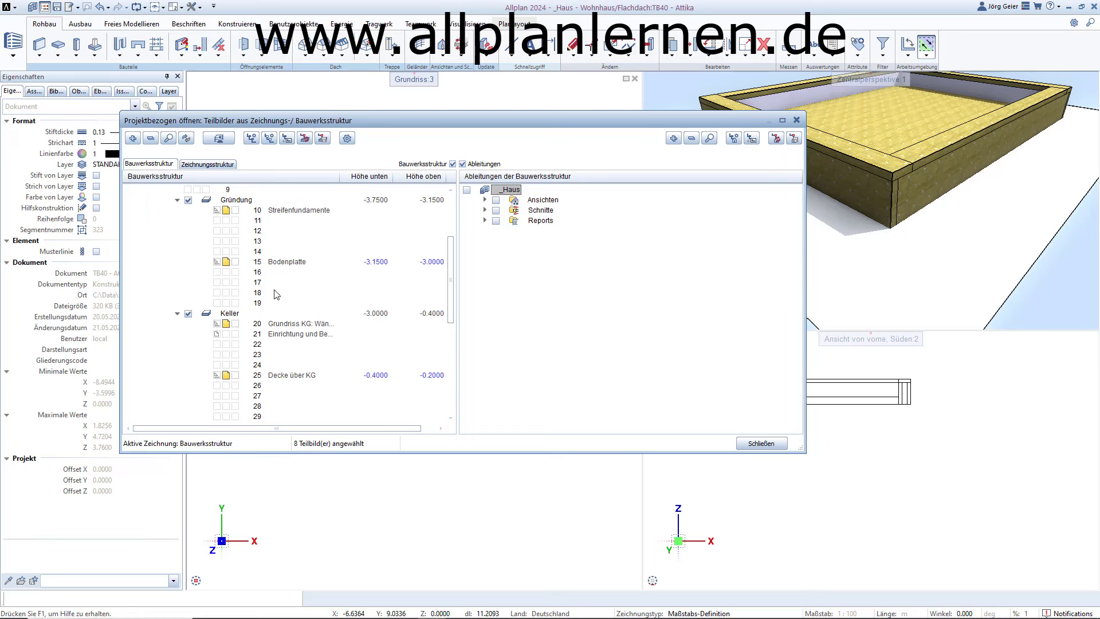
mouse_move(451, 280)
left_mouse_down()
mouse_move(454, 235)
mouse_move(451, 353)
left_mouse_up()
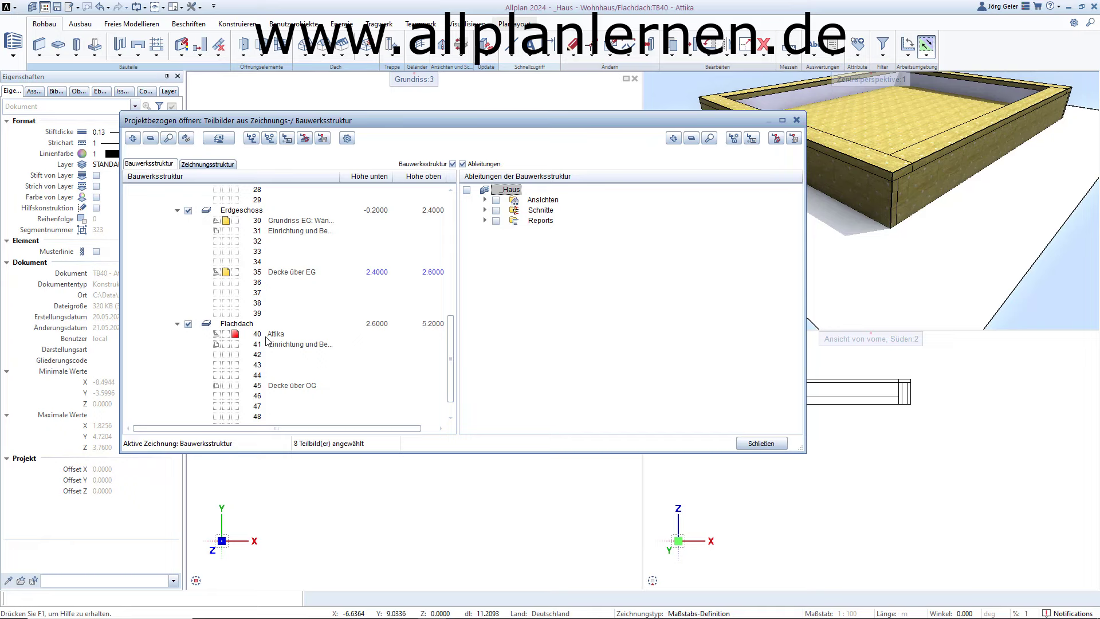
left_click(756, 444)
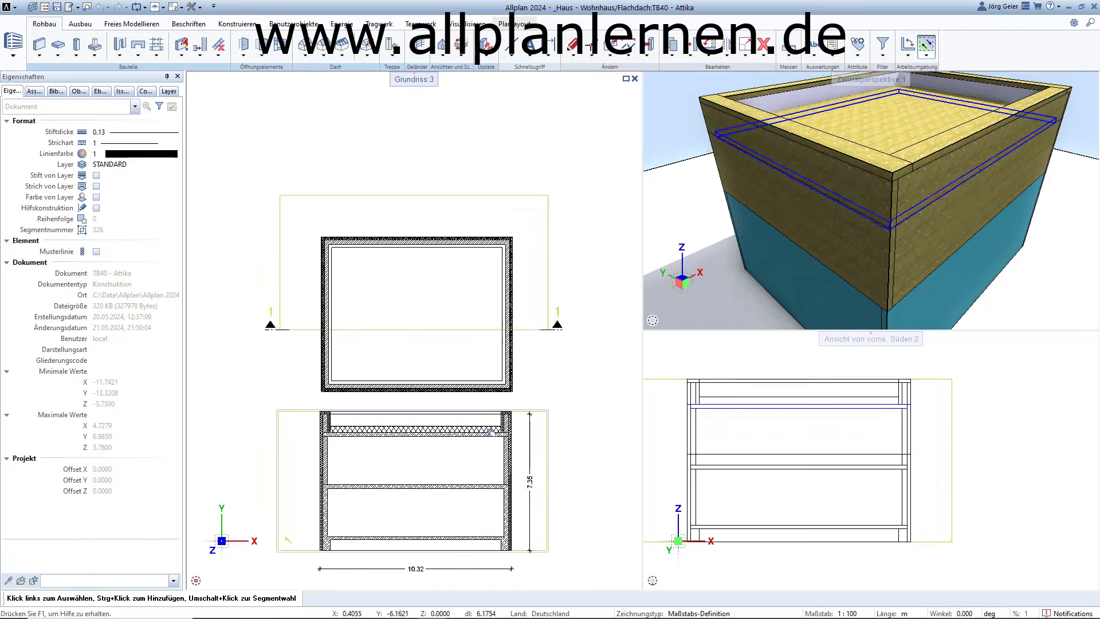
- Zoom into section 1 and select its frame for modification
scroll(352, 447, "up", 2)
scroll(339, 427, "up", 2)
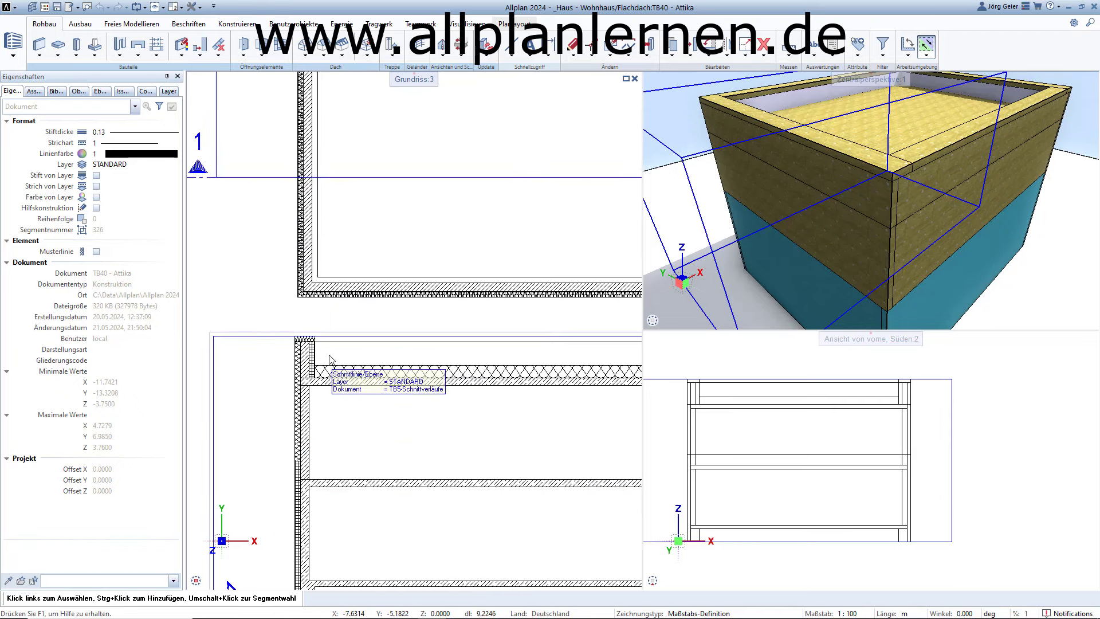
scroll(392, 390, "down", 3)
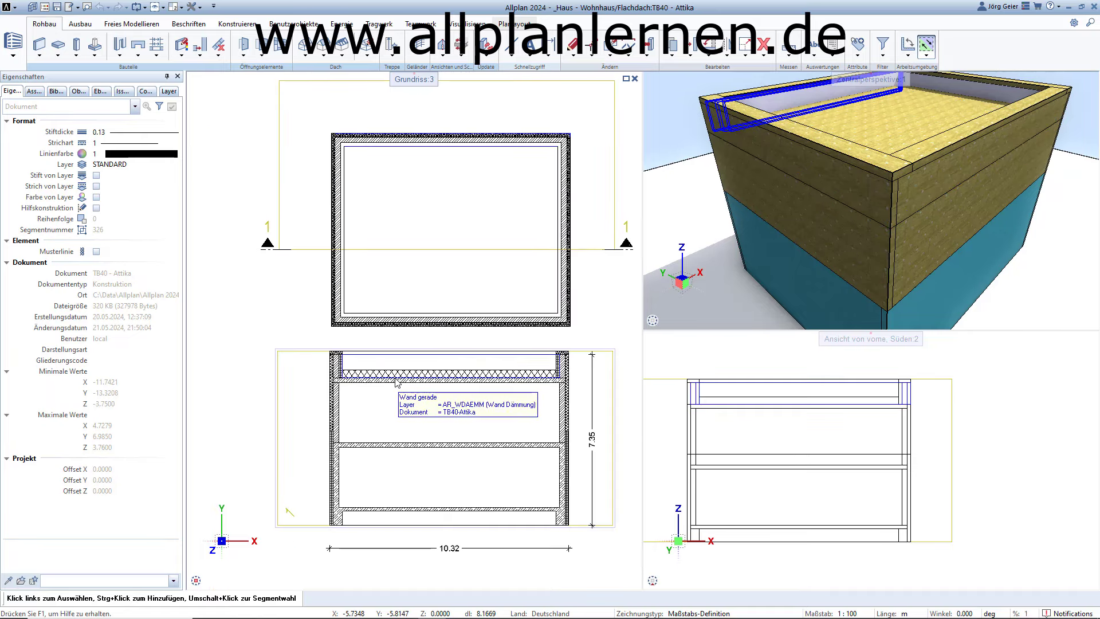
scroll(360, 365, "up", 1)
scroll(367, 372, "up", 2)
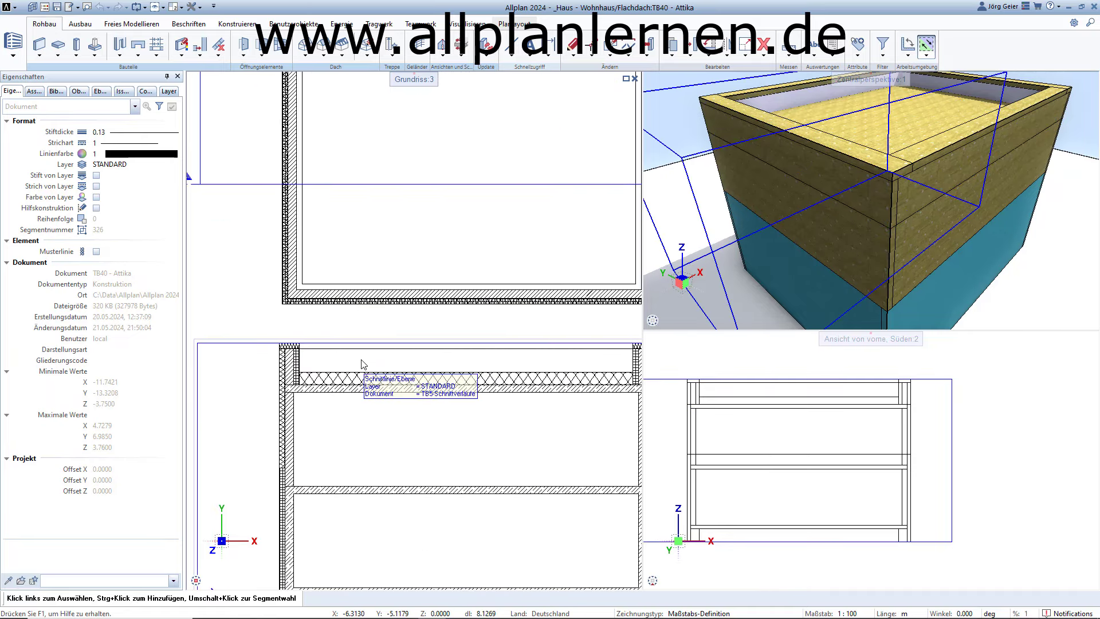
scroll(374, 385, "down", 1)
left_click(229, 408)
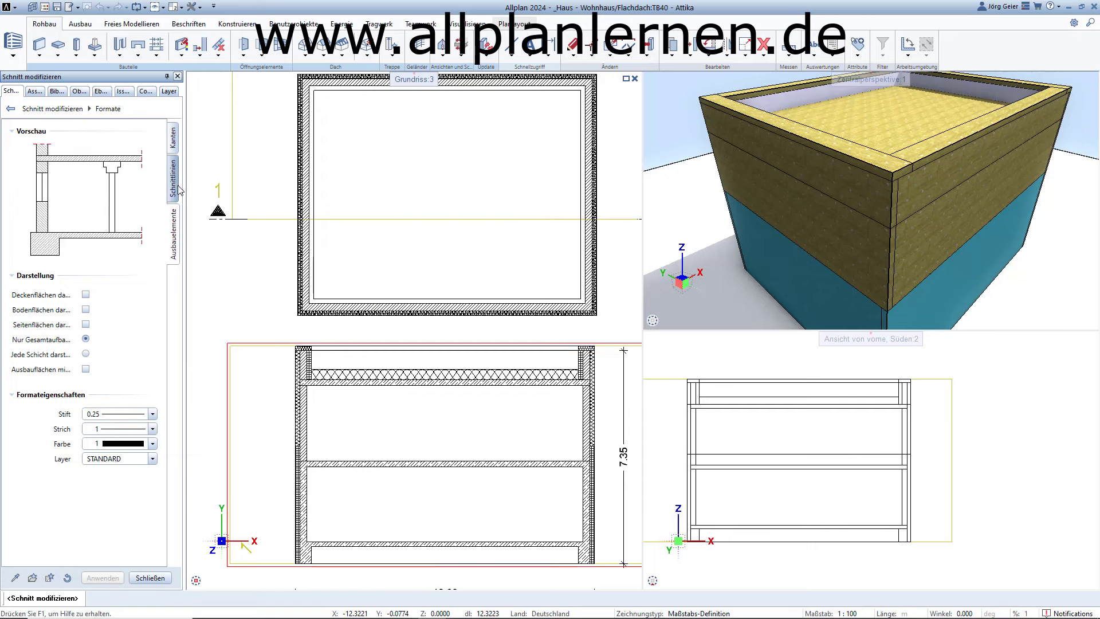
- Test the Kanten-tab Flächenstoß option for different components, re-enable it, apply, and close the section settings
left_click(173, 139)
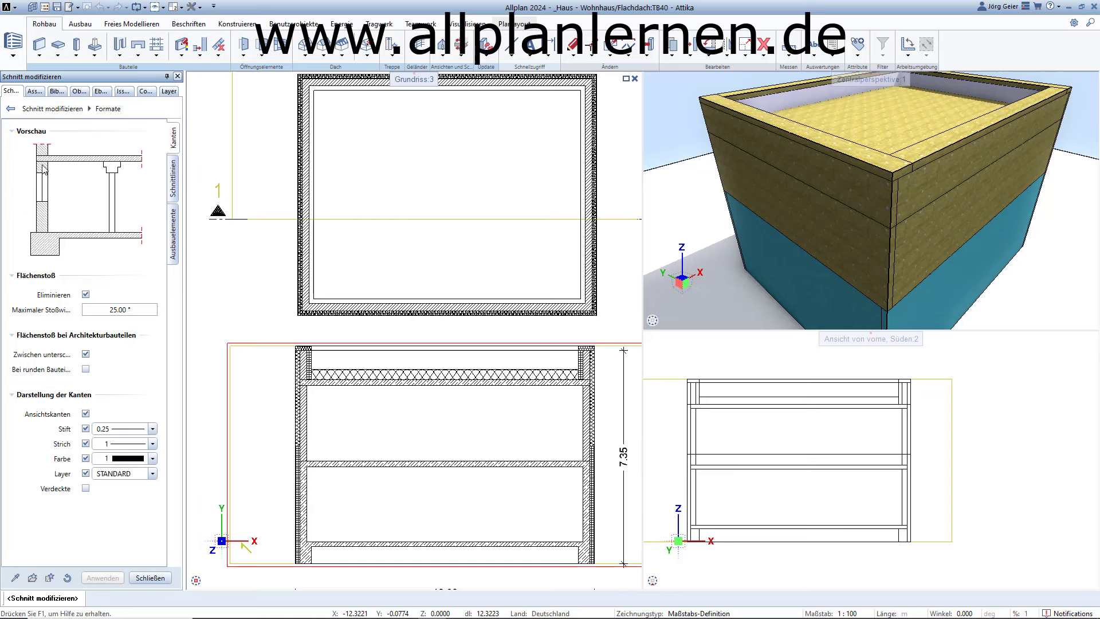
left_click(87, 355)
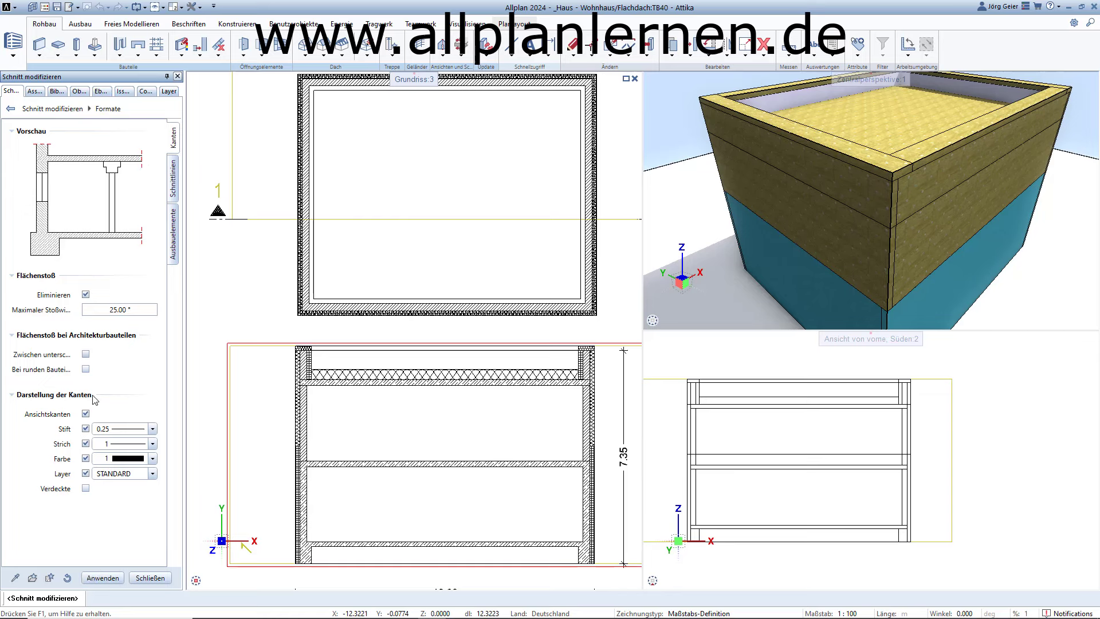
left_click(104, 577)
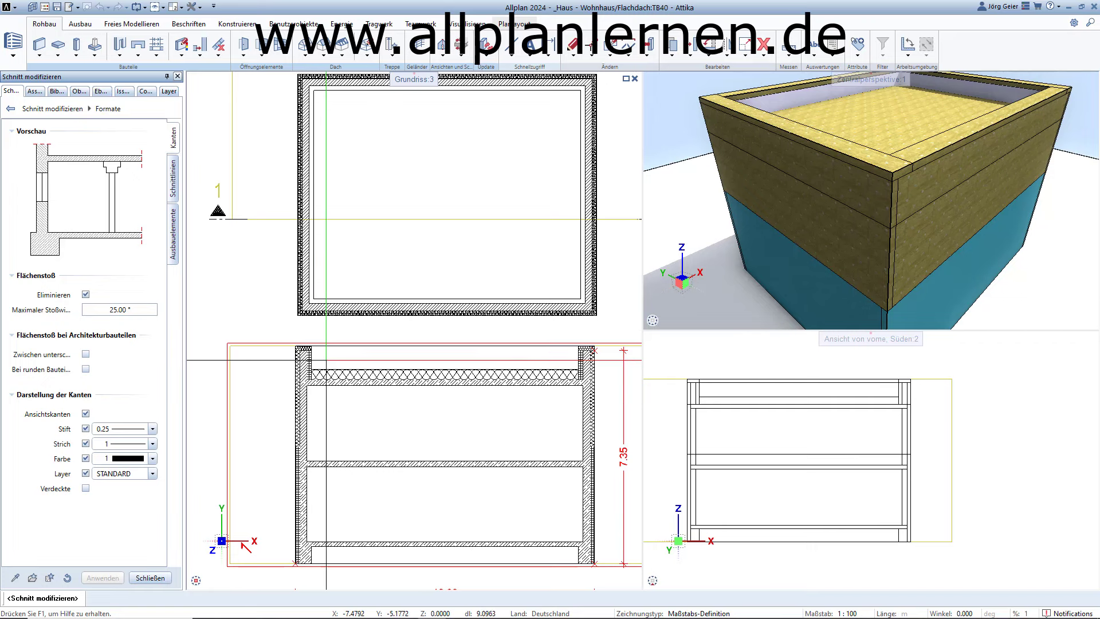
left_click(86, 354)
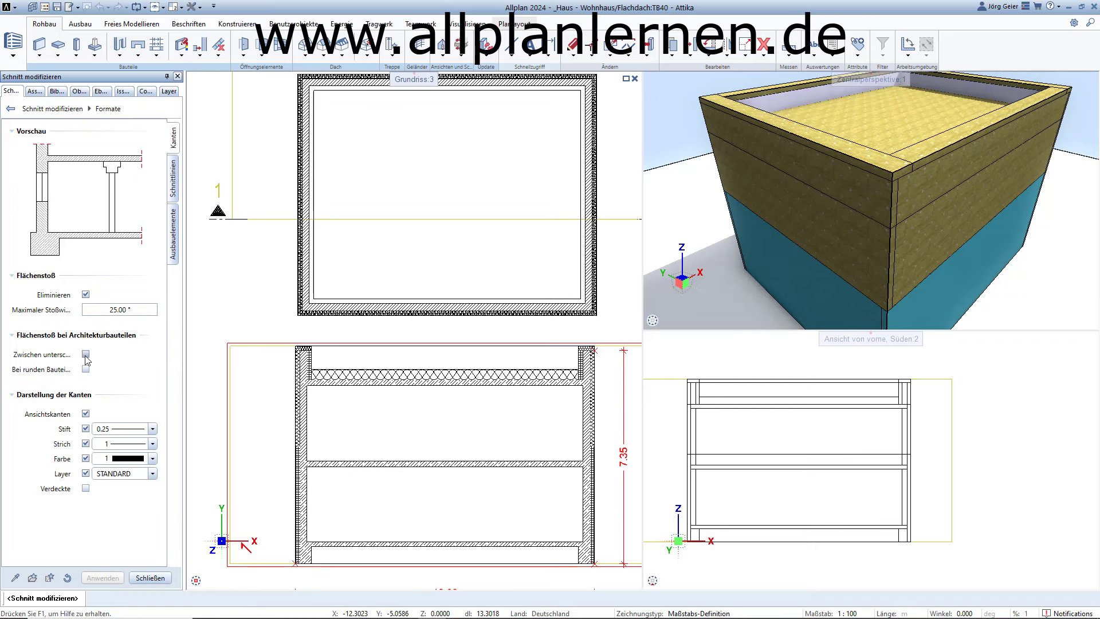
left_click(90, 579)
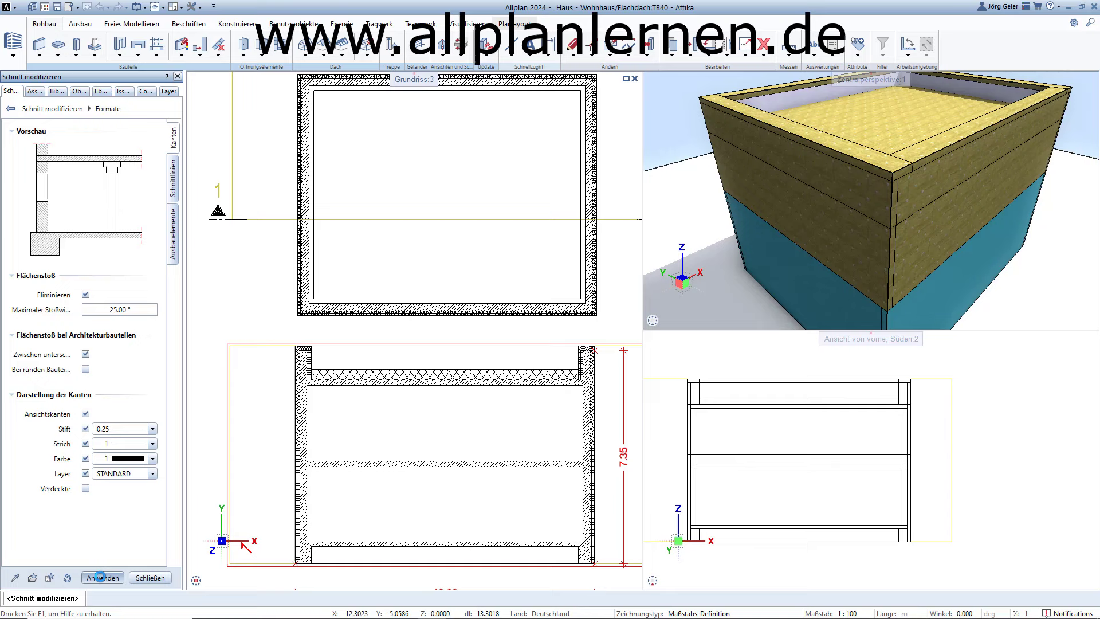
left_click(150, 577)
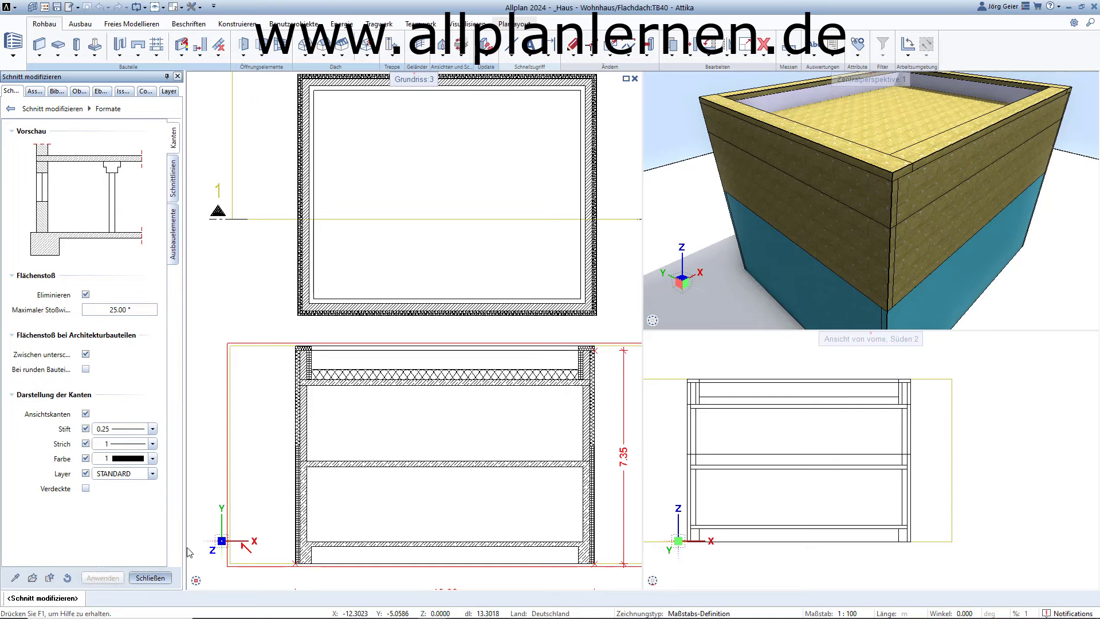
left_click(150, 577)
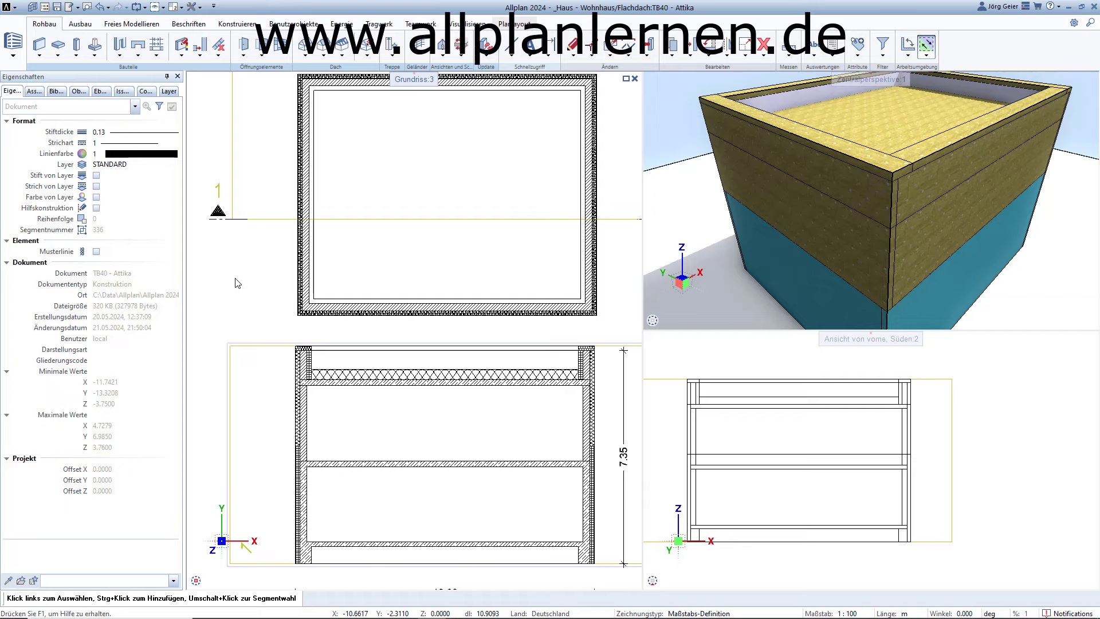
scroll(489, 274, "down", 1)
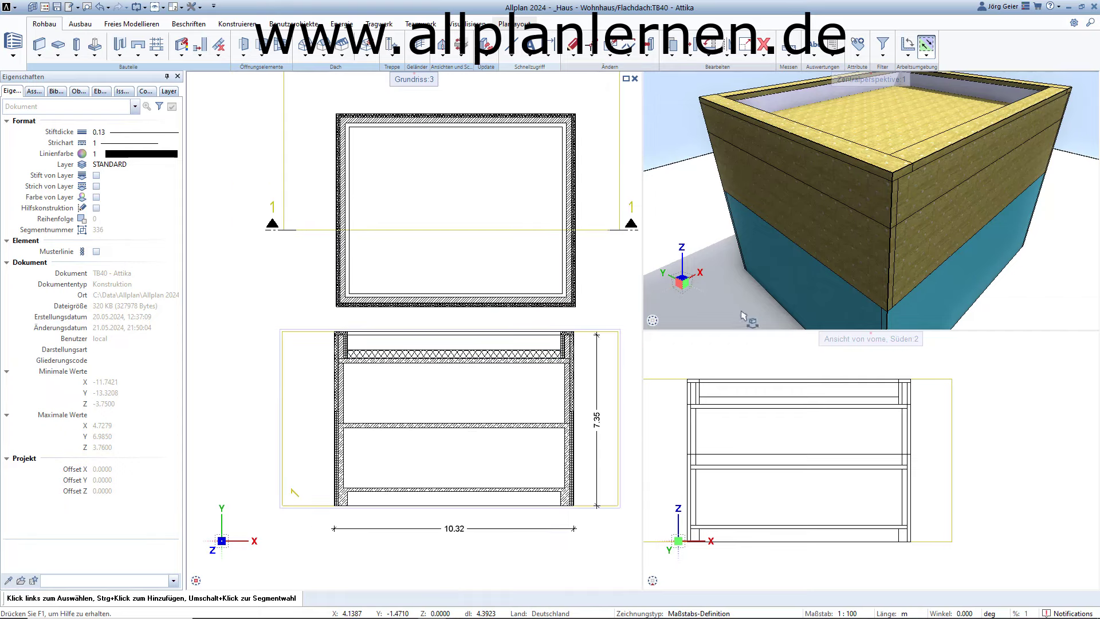
middle_click_drag(805, 214, 814, 232, "shift")
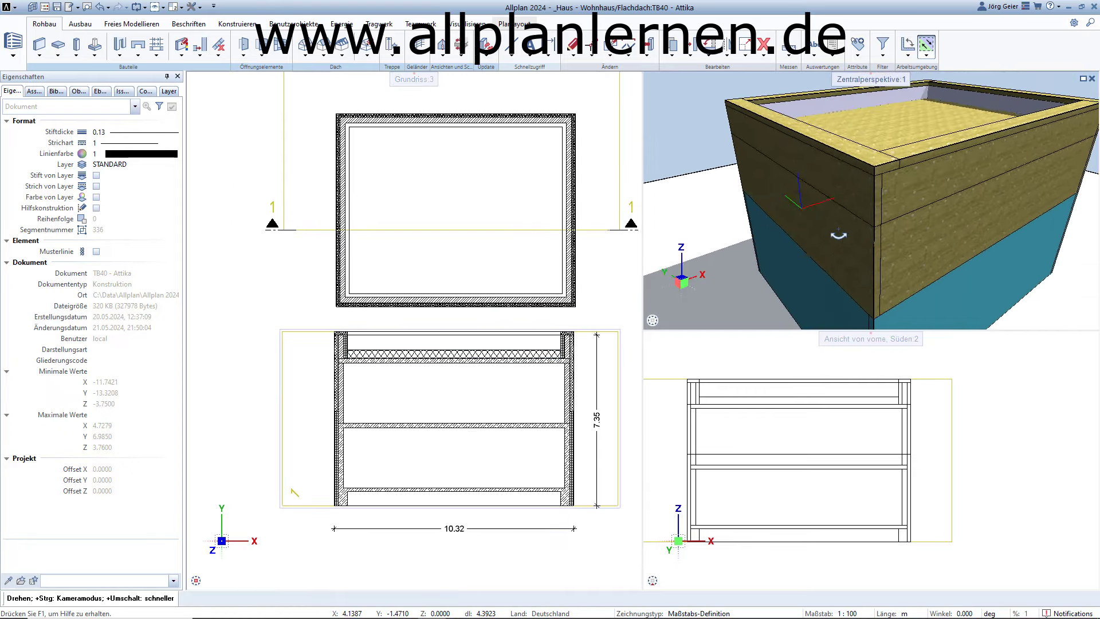